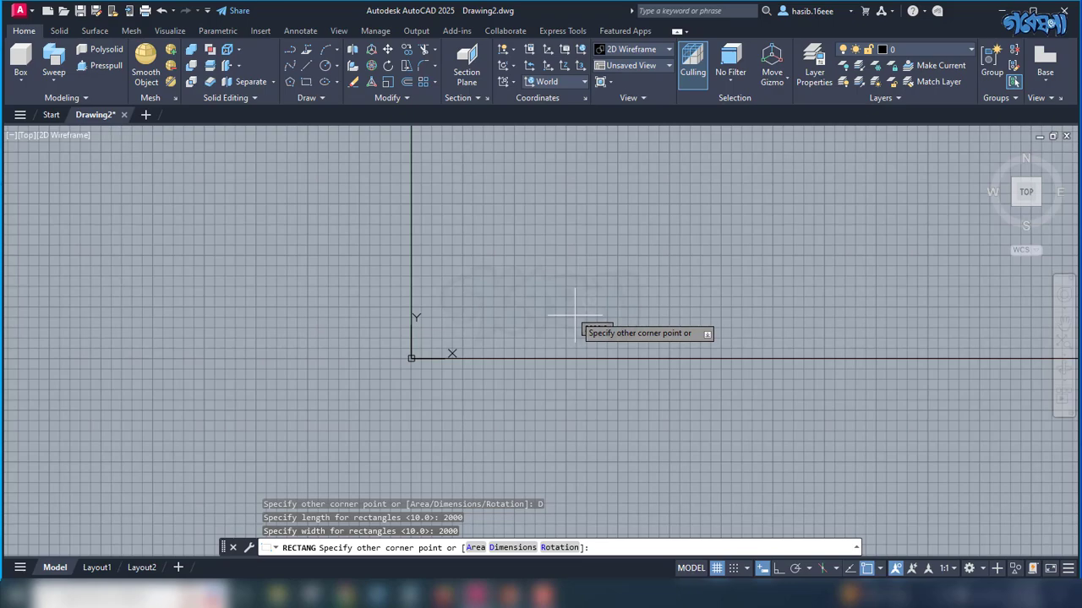
# Place the 2000 by 2000 rectangle with its first corner at the origin, extending toward positive X and Y
pyautogui.click(575, 317)
pyautogui.scroll(-5, 550, 434)
pyautogui.scroll(-4, 475, 487)
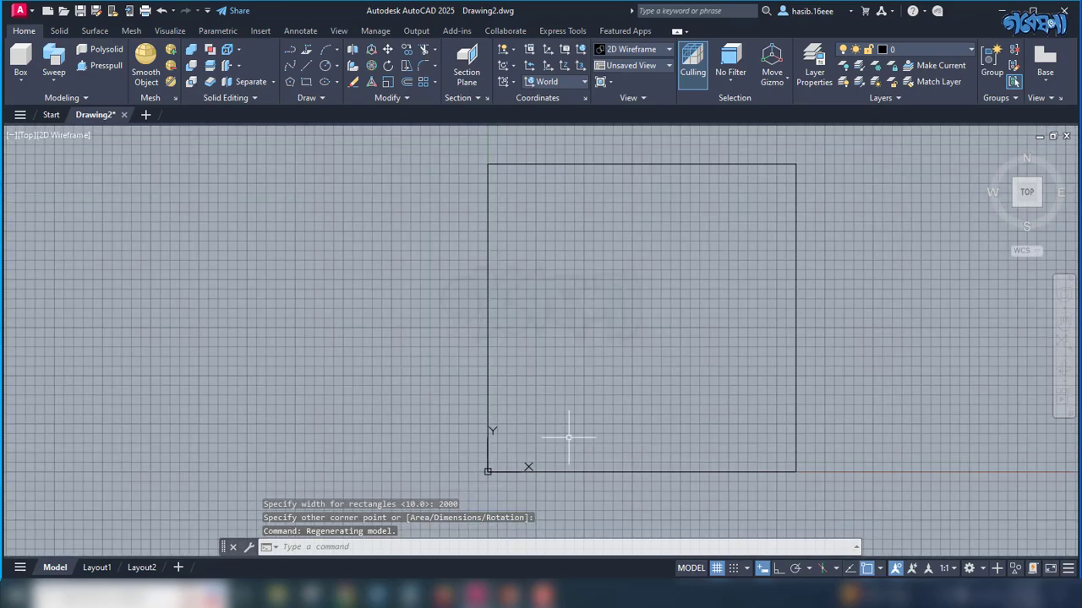
pyautogui.scroll(-2, 507, 433)
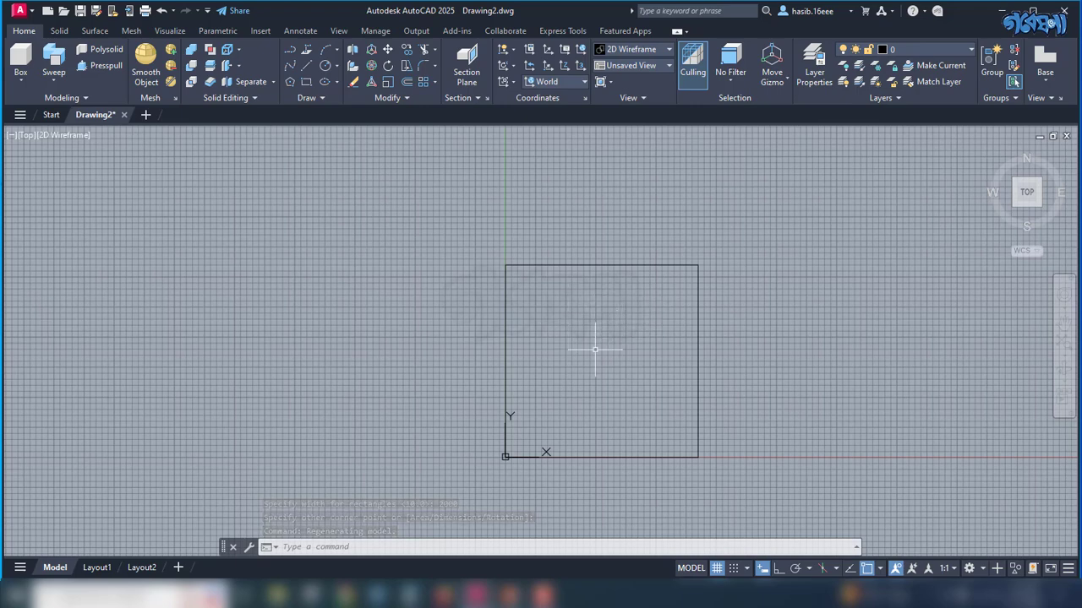
# Extrude the square to a height of 5000 as a solid, working in an isometric view
pyautogui.click(23, 83)
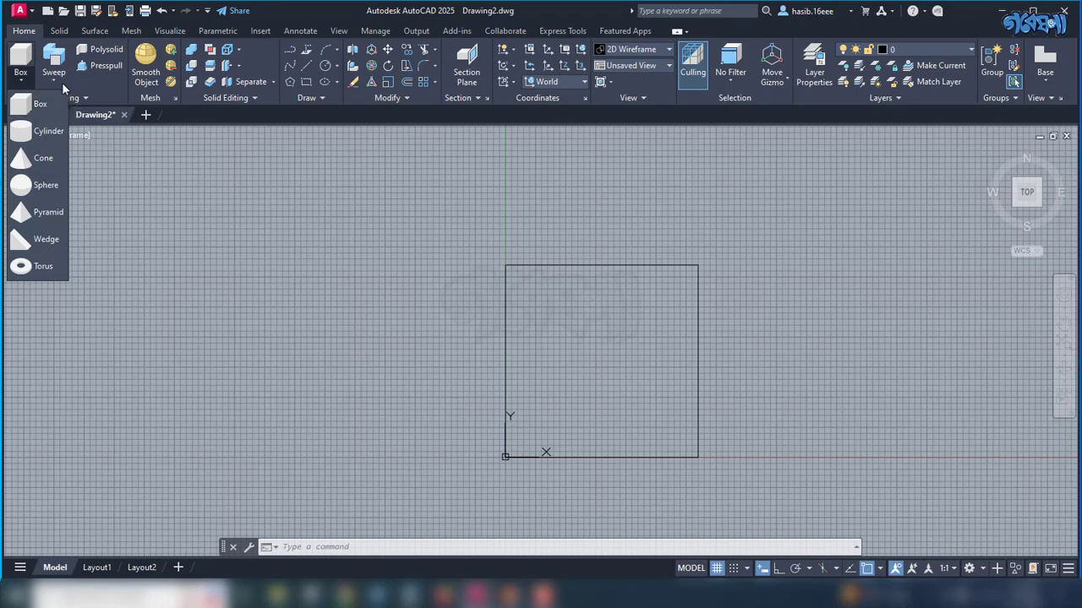
pyautogui.click(60, 79)
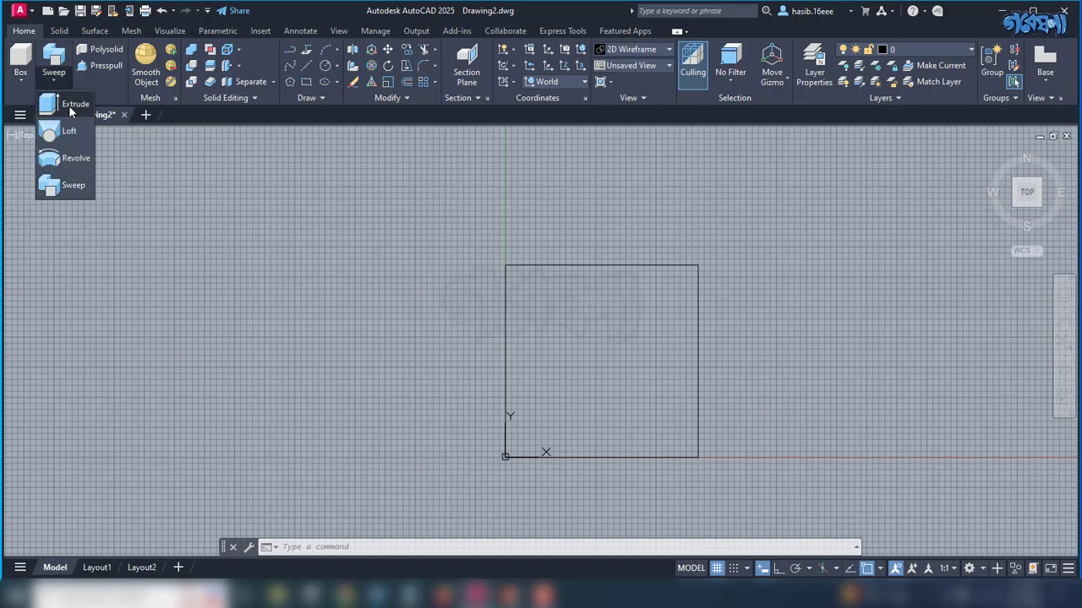
pyautogui.click(69, 105)
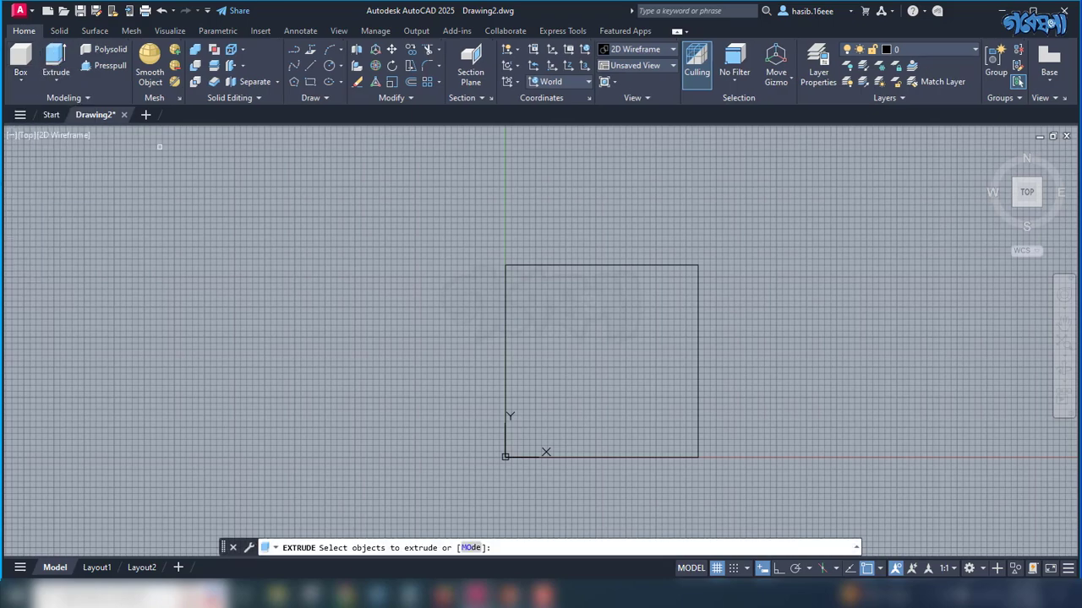
pyautogui.click(987, 154)
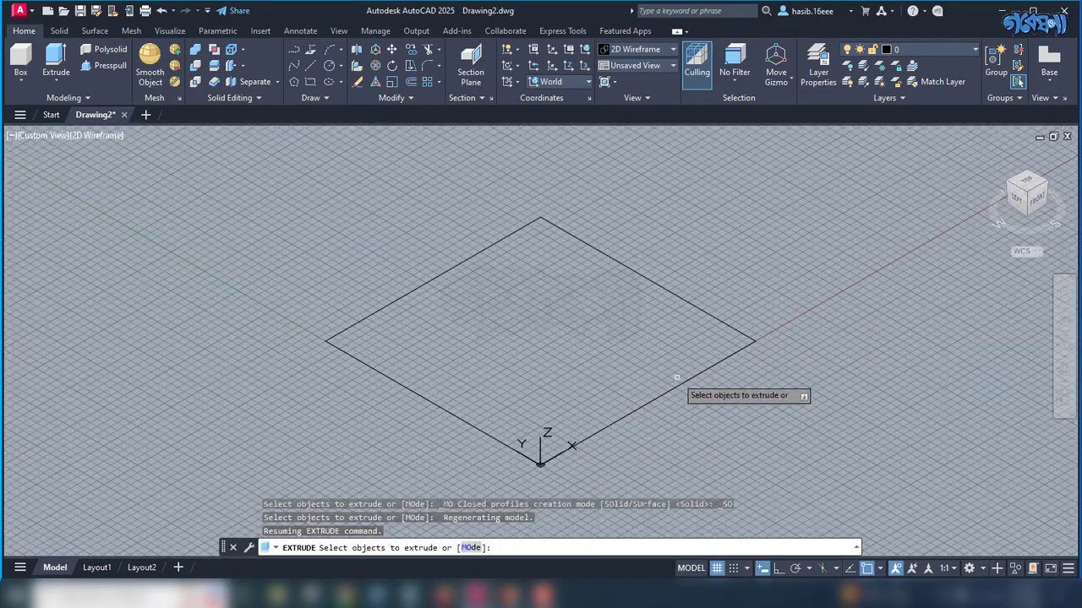
pyautogui.click(676, 382)
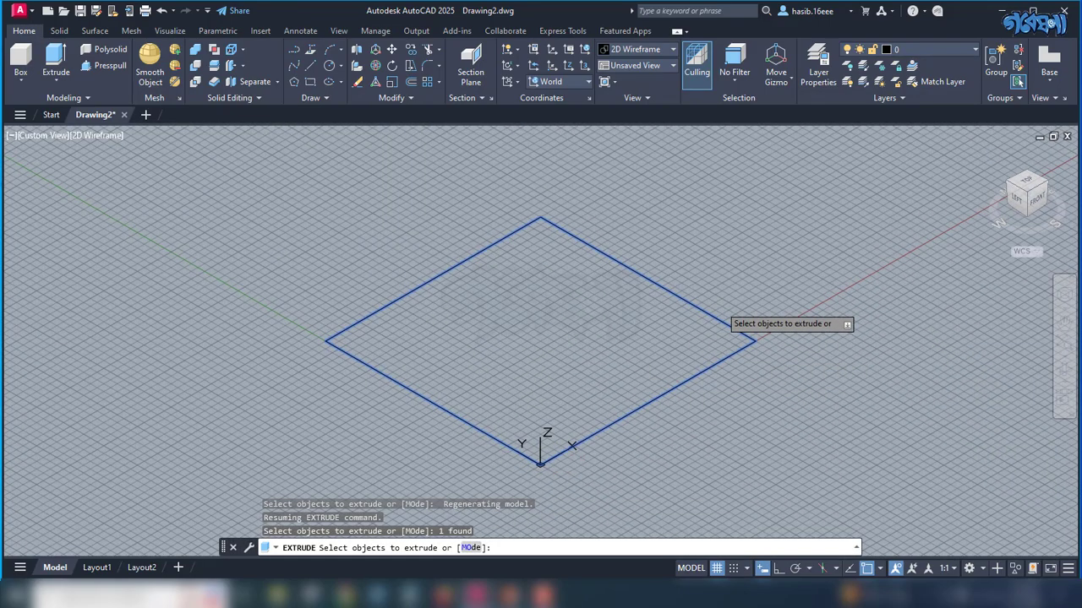
pyautogui.press('Return')
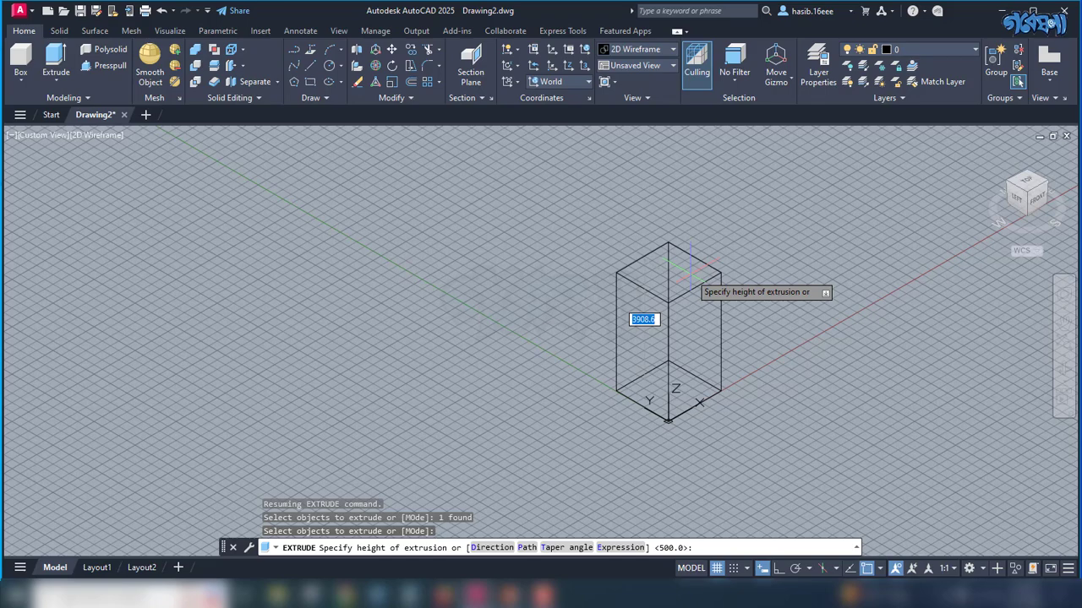
pyautogui.write('5000')
pyautogui.press('Return')
pyautogui.scroll(2, 668, 329)
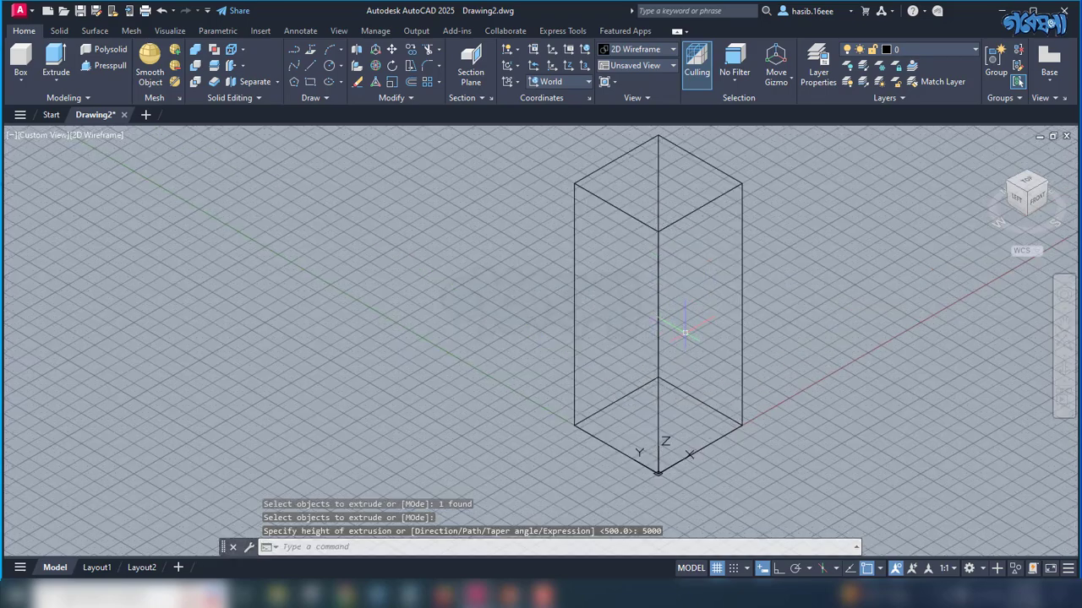
pyautogui.scroll(-2, 684, 332)
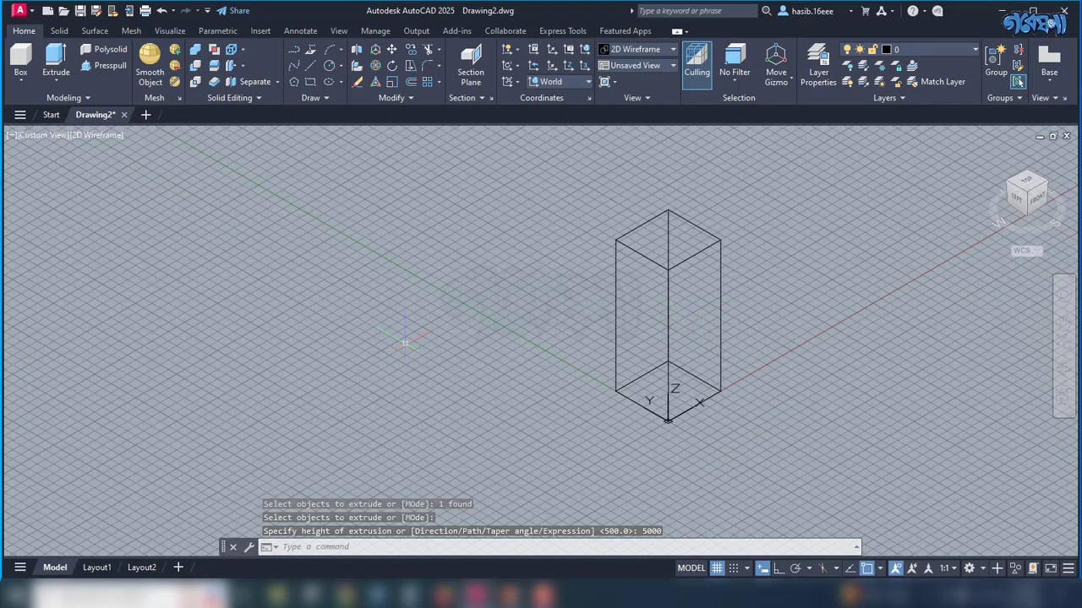
# Fillet the box's two top edges parallel to Y and two bottom edges parallel to X with a radius of 800
pyautogui.click(60, 31)
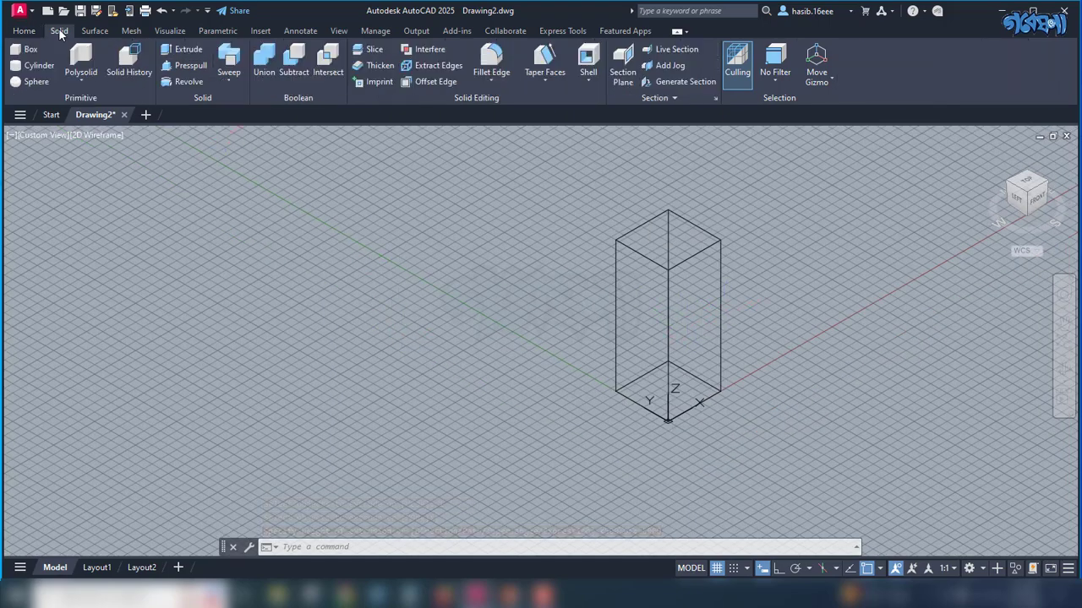
pyautogui.click(492, 75)
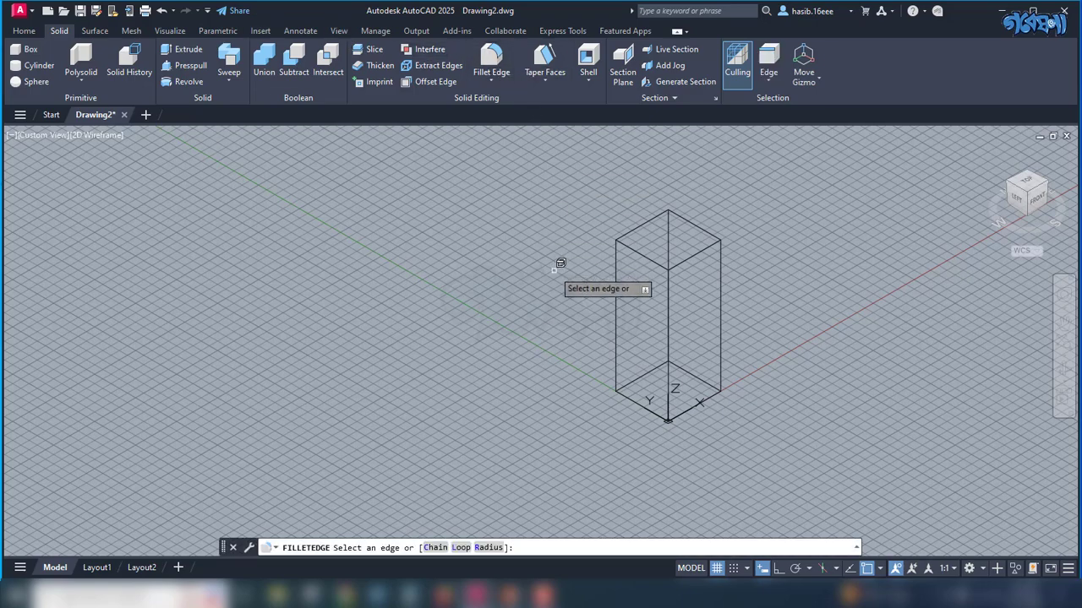
pyautogui.click(488, 548)
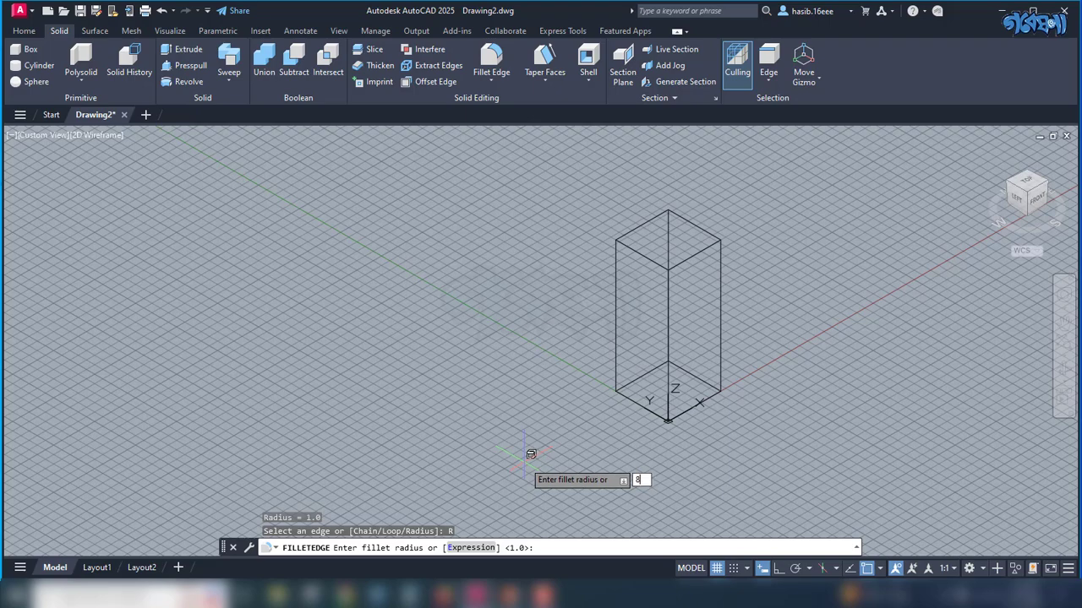
pyautogui.press('Return')
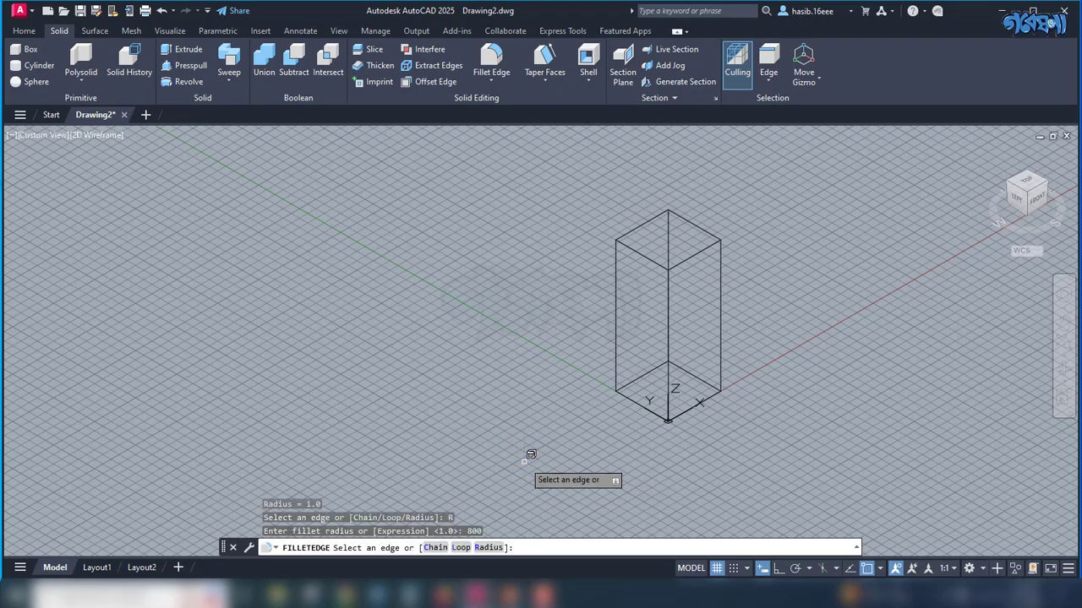
pyautogui.click(656, 253)
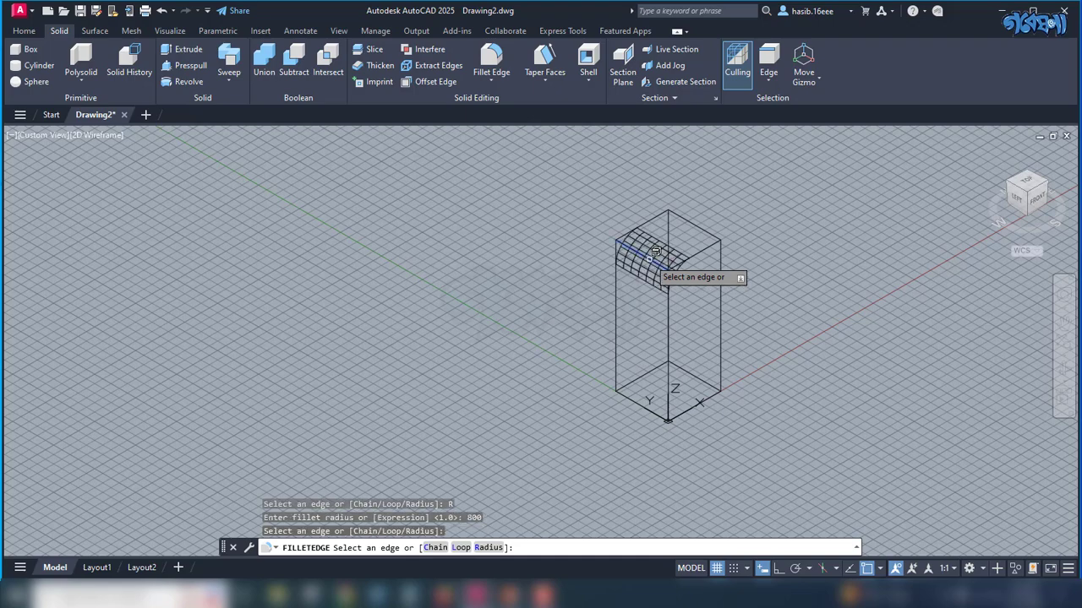
pyautogui.click(715, 222)
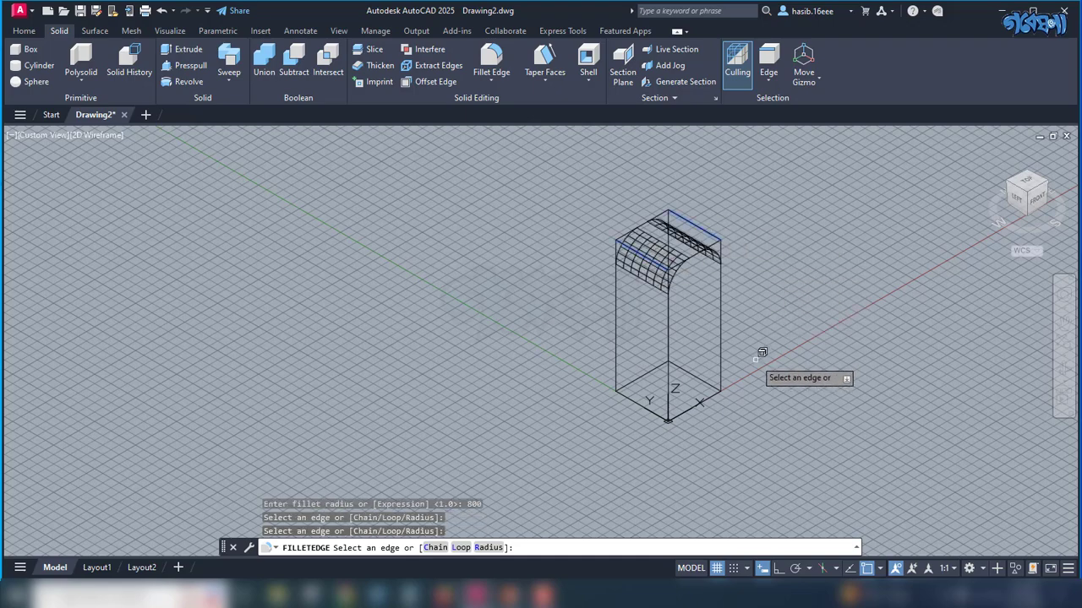
pyautogui.click(717, 391)
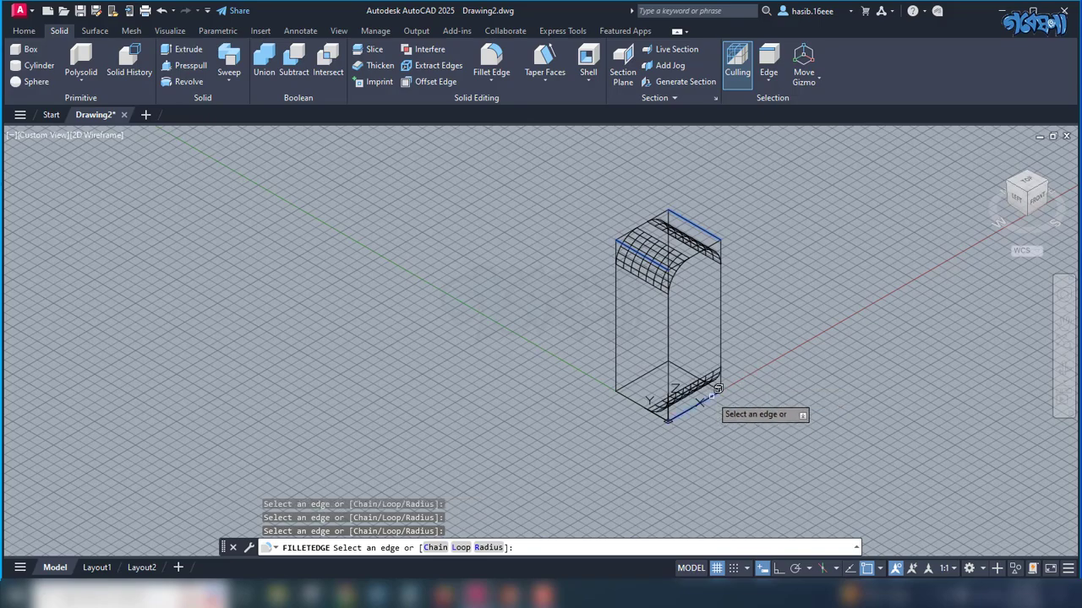
pyautogui.keyDown('shift'); pyautogui.moveTo(772, 403); pyautogui.dragTo(811, 407, button='middle'); pyautogui.keyUp('shift')
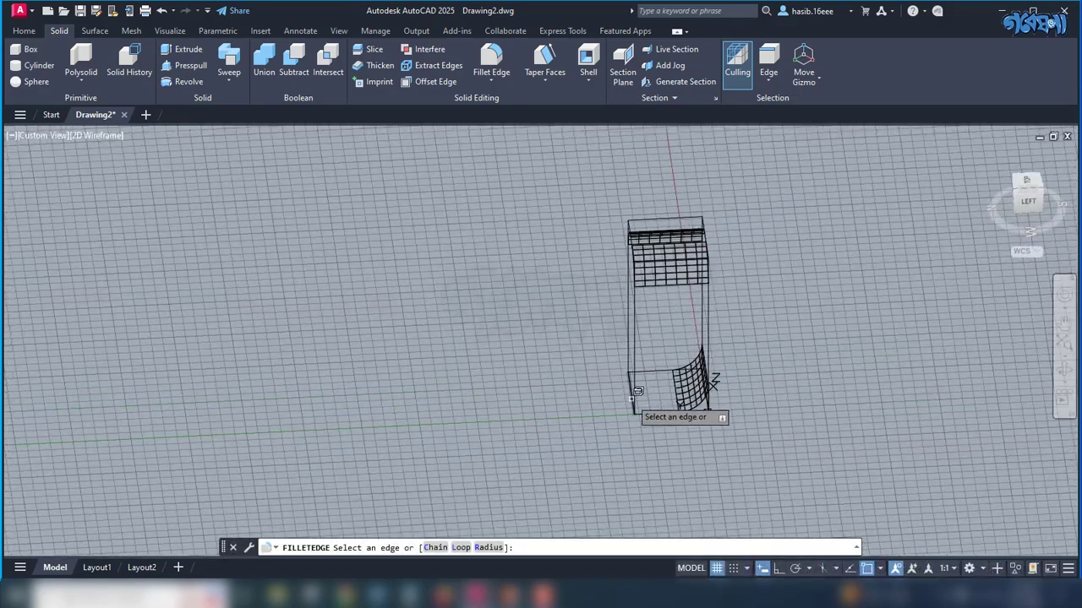
pyautogui.click(630, 389)
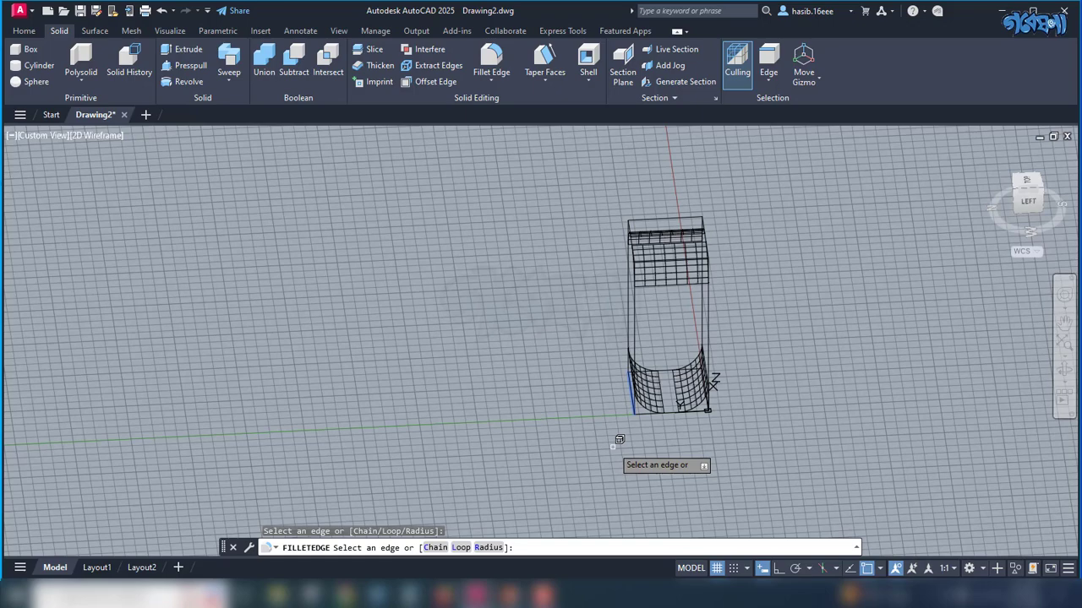
pyautogui.press('Return')
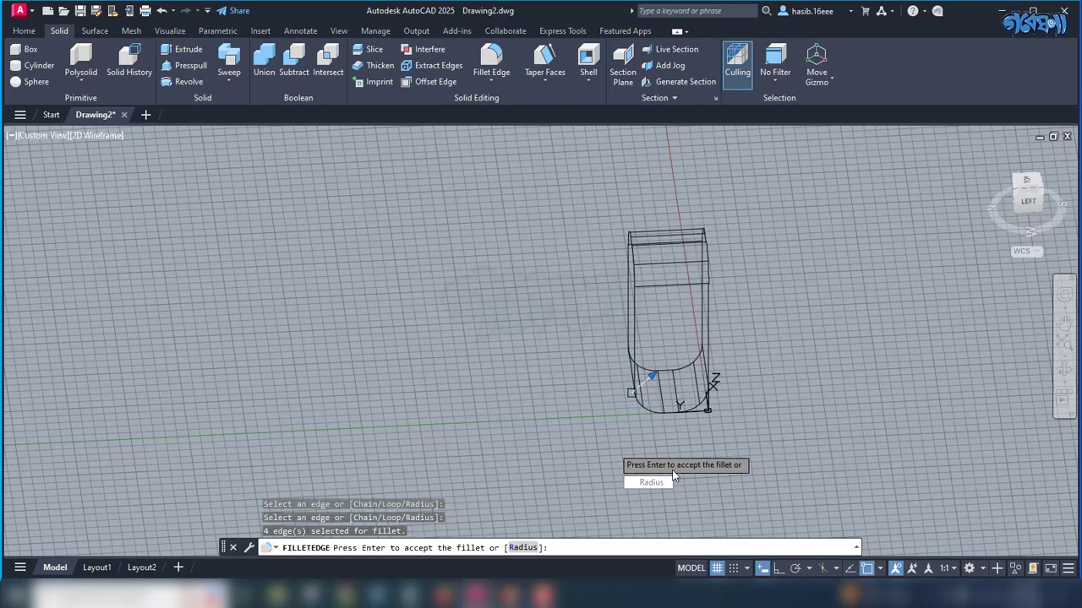
pyautogui.keyDown('shift'); pyautogui.moveTo(707, 442); pyautogui.dragTo(684, 414, button='middle'); pyautogui.keyUp('shift')
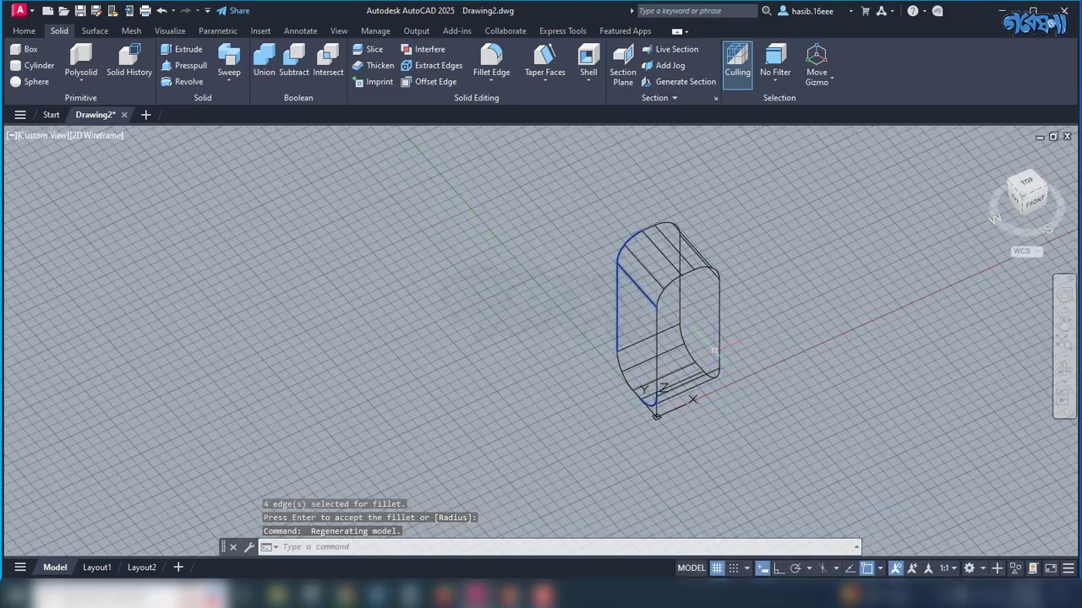
pyautogui.scroll(7, 697, 315)
pyautogui.scroll(-5, 667, 304)
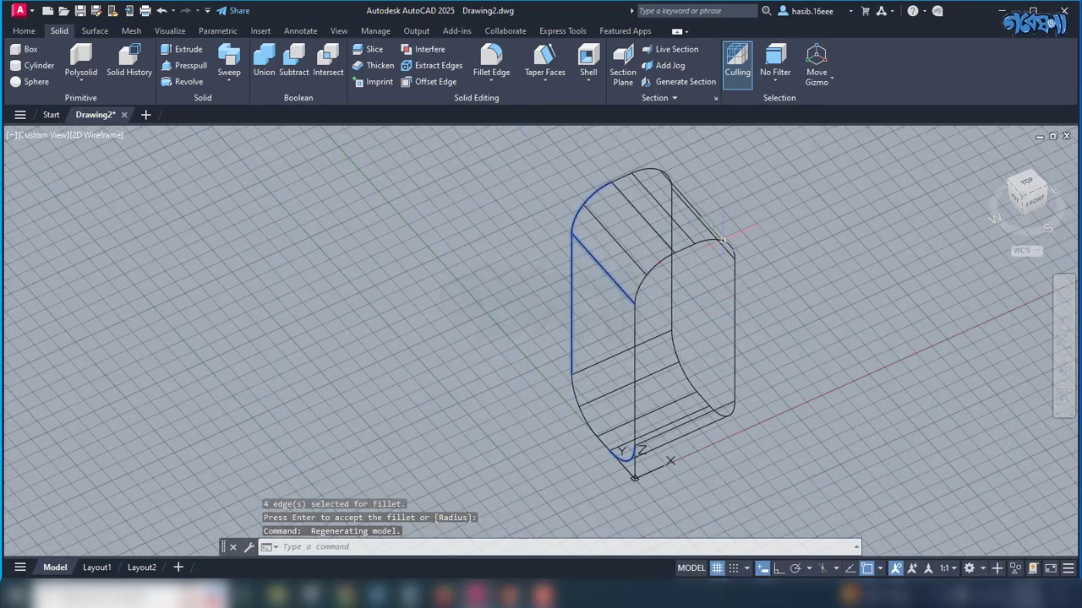
pyautogui.keyDown('shift'); pyautogui.moveTo(782, 400); pyautogui.dragTo(821, 380, button='middle'); pyautogui.keyUp('shift')
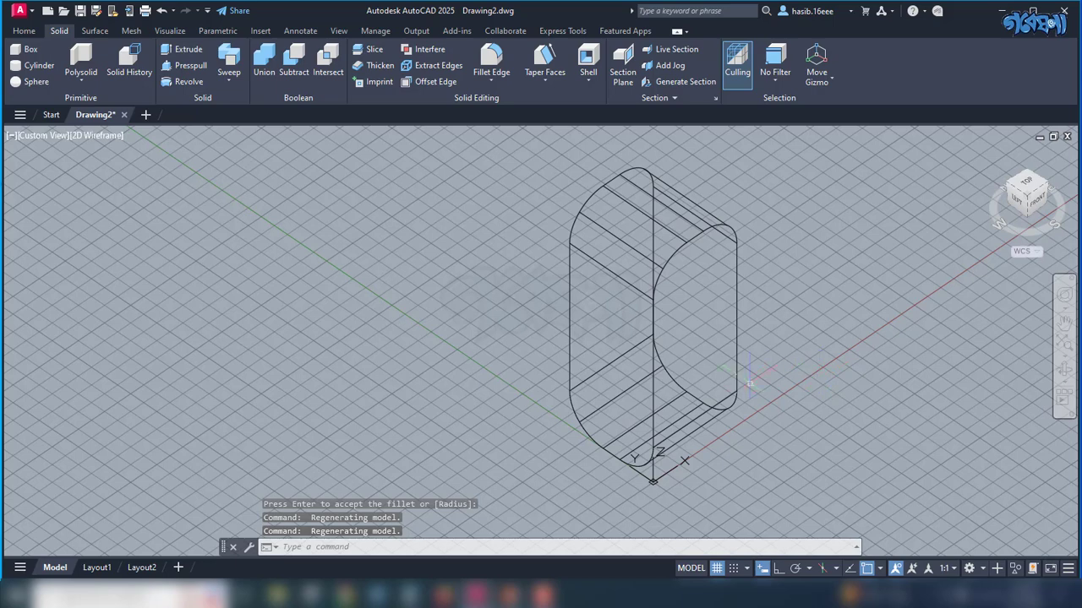
pyautogui.press('Escape')
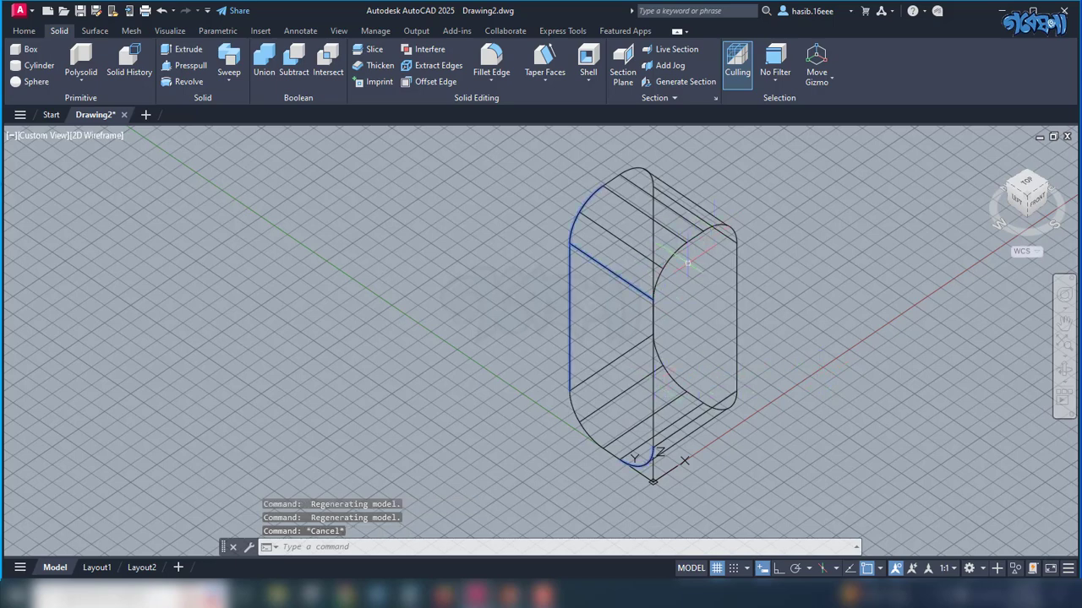
pyautogui.click(736, 215)
pyautogui.click(575, 357)
pyautogui.press('Escape')
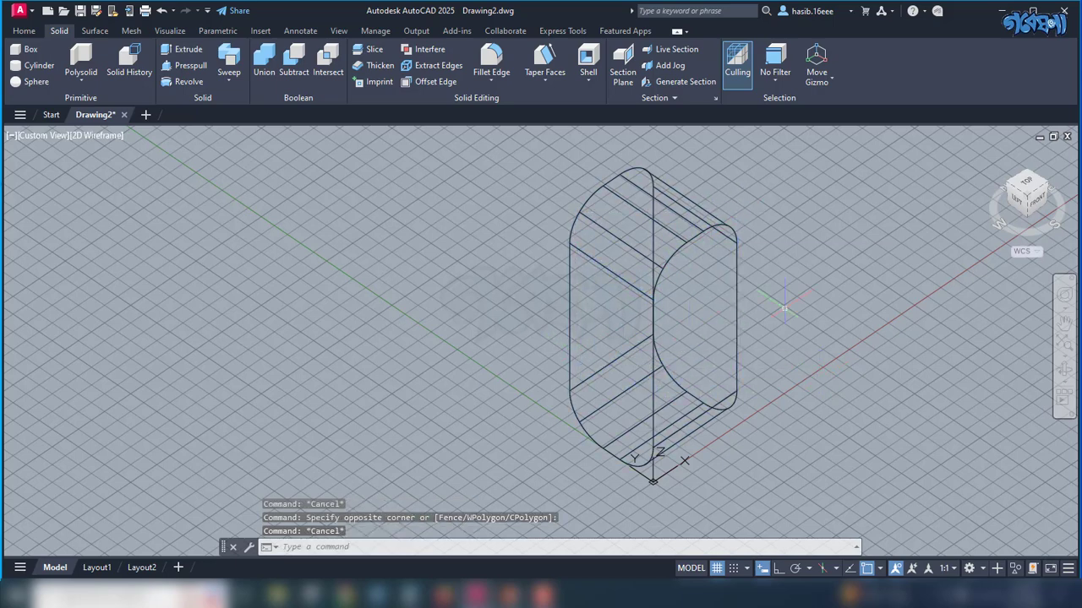
# Start an edge fillet with radius 50 and select the front face's top outline and the right face's lower outline edges
pyautogui.click(491, 60)
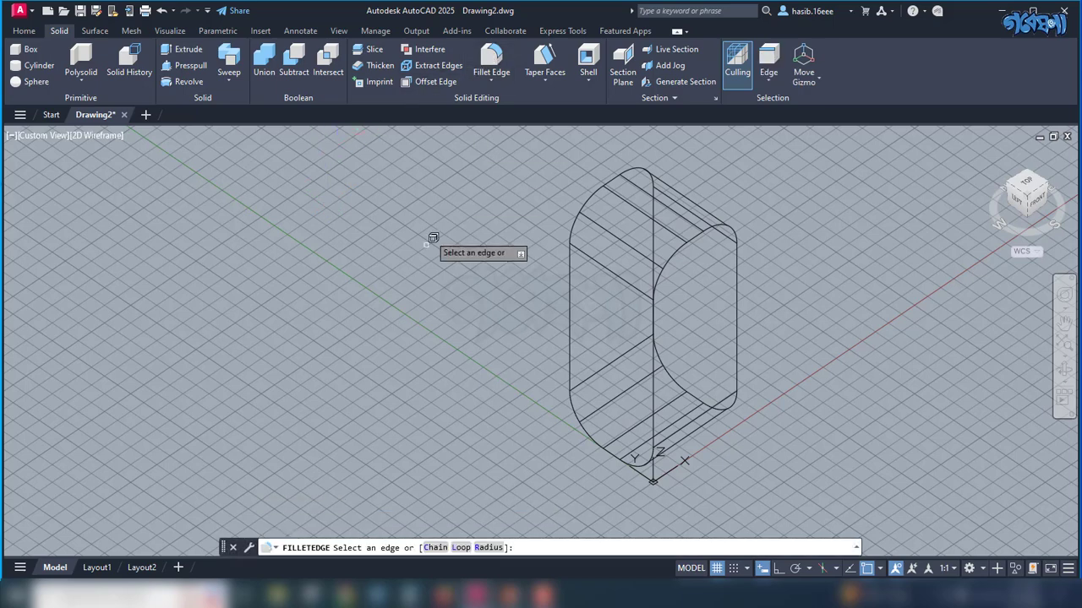
pyautogui.click(503, 548)
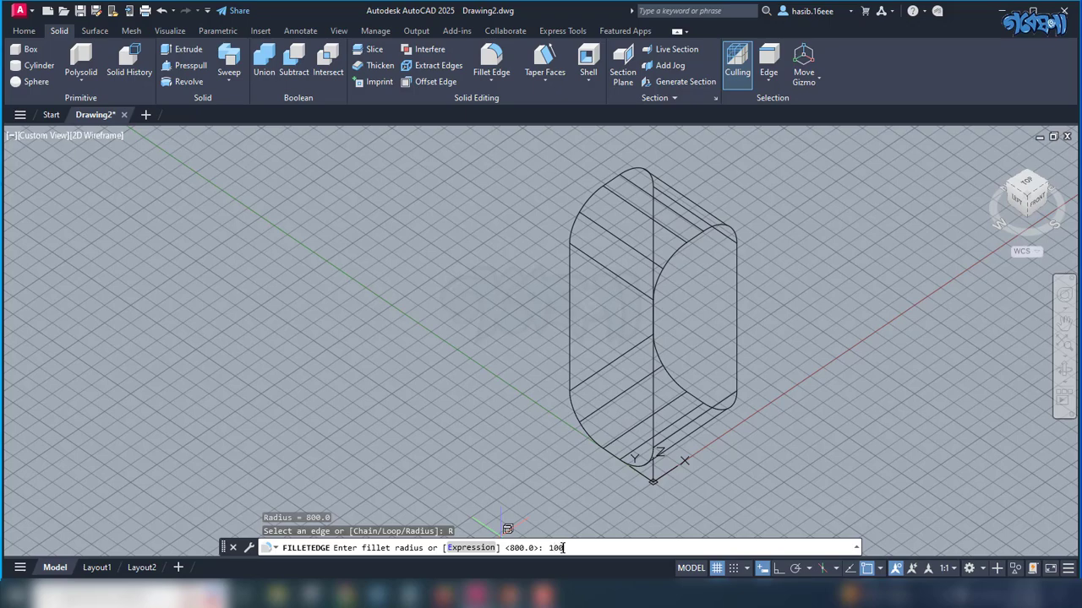
pyautogui.press('Return')
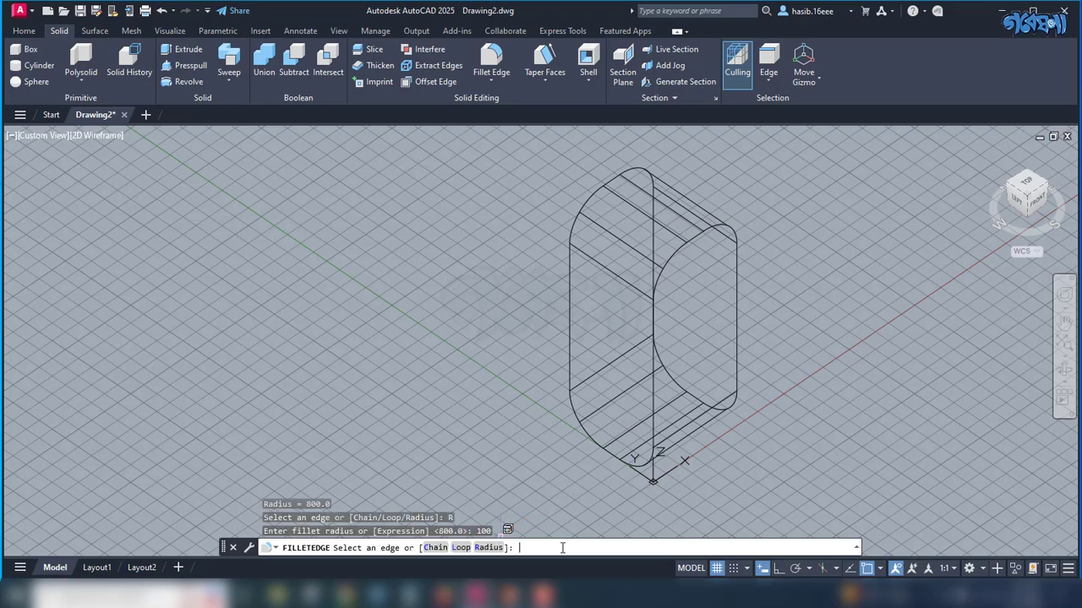
pyautogui.click(489, 547)
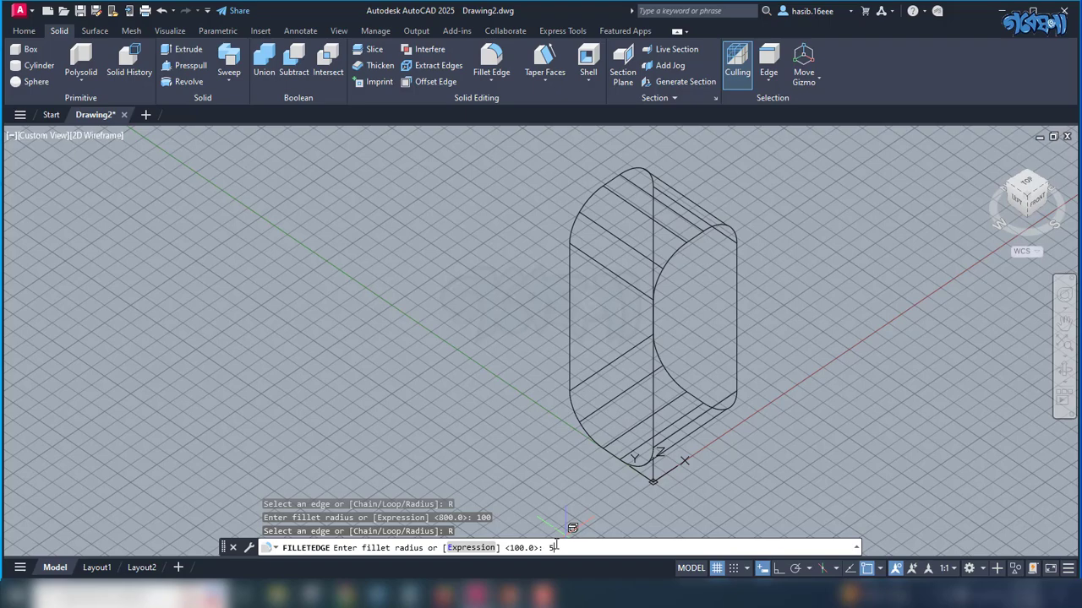
pyautogui.write('50')
pyautogui.press('Return')
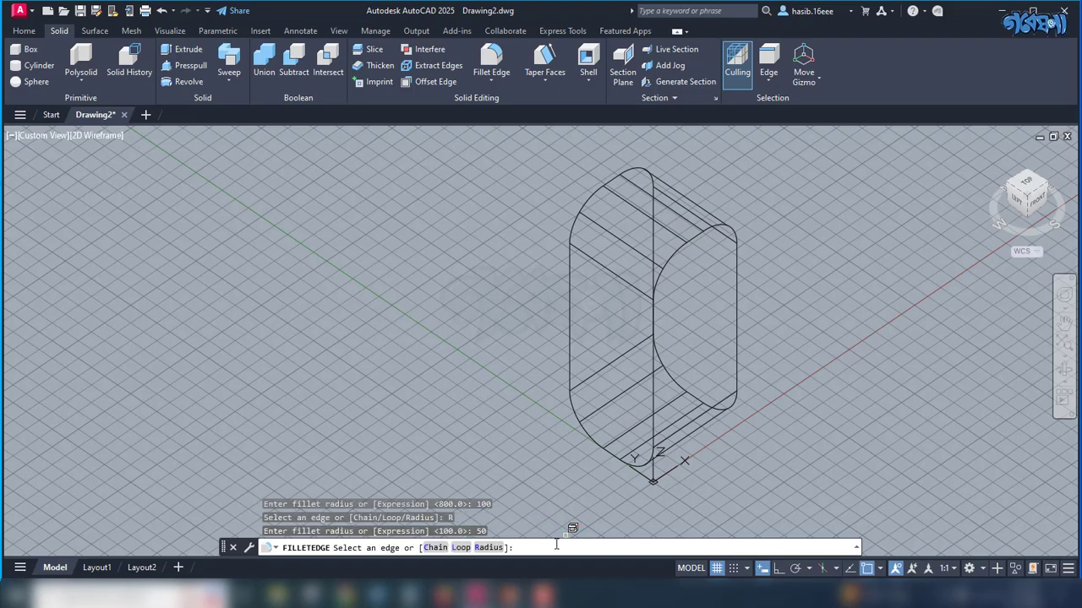
pyautogui.click(702, 228)
pyautogui.click(723, 222)
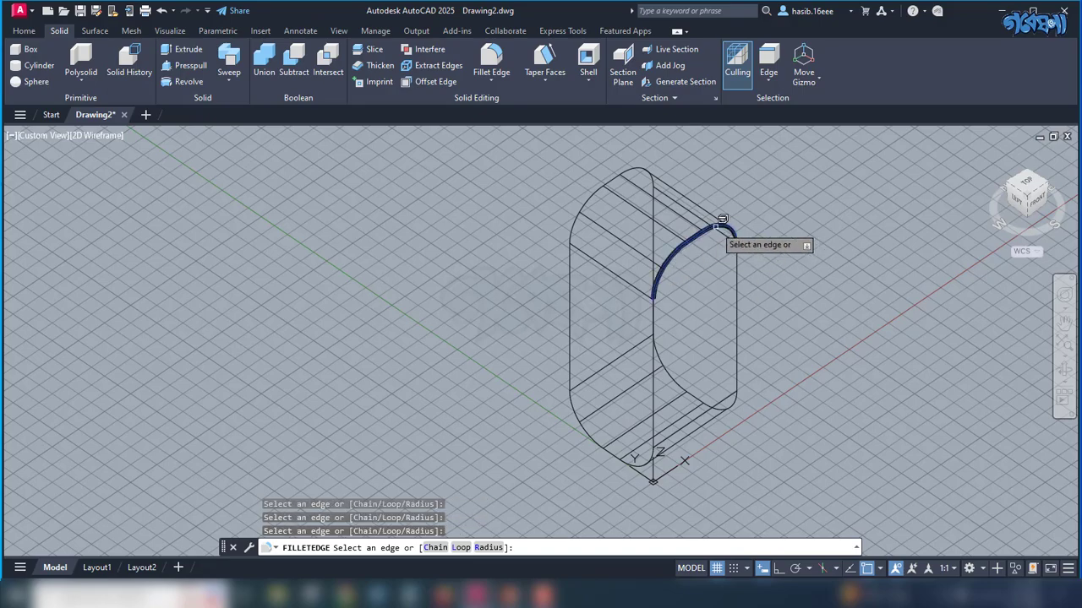
pyautogui.keyDown('shift'); pyautogui.moveTo(787, 358); pyautogui.dragTo(613, 300, button='middle'); pyautogui.keyUp('shift')
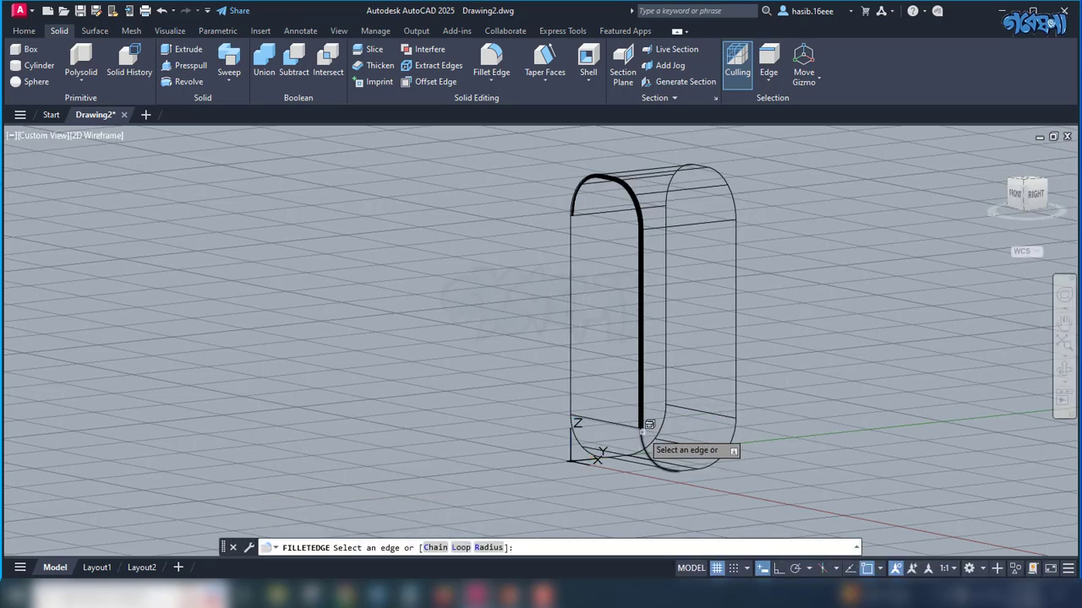
pyautogui.click(698, 456)
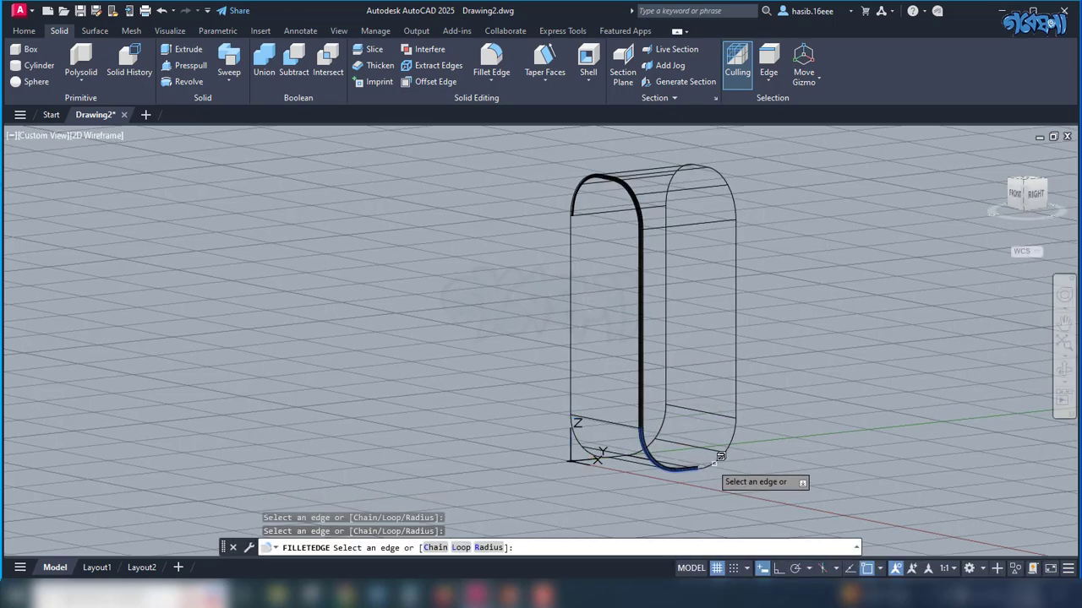
pyautogui.click(722, 454)
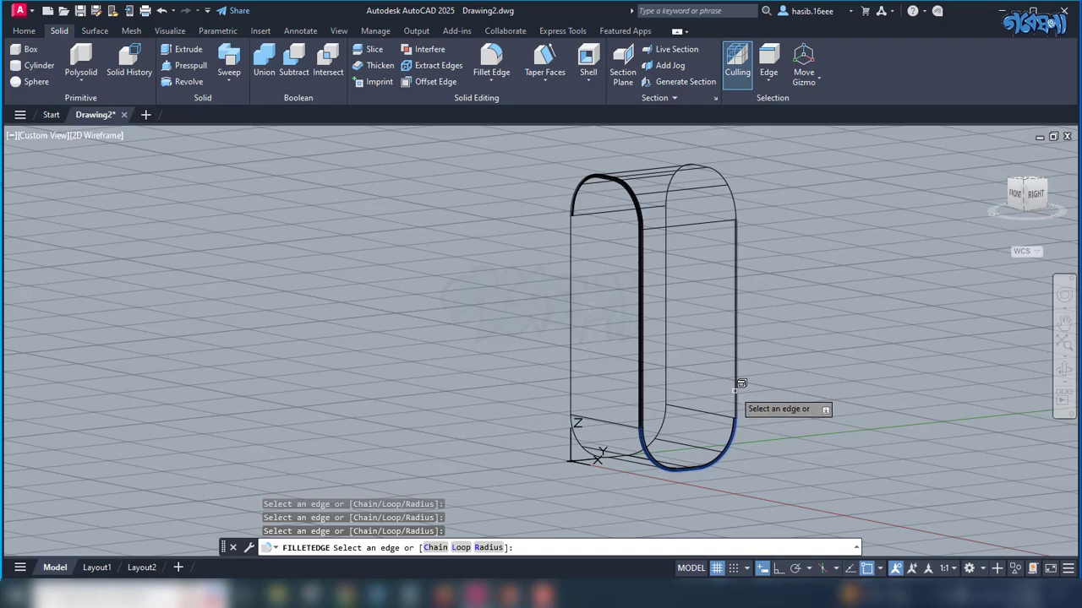
# Add the back face's top outline and the left face's lower outline edges to the selection and apply the fillet
pyautogui.keyDown('shift'); pyautogui.moveTo(837, 385); pyautogui.dragTo(646, 334, button='middle'); pyautogui.keyUp('shift')
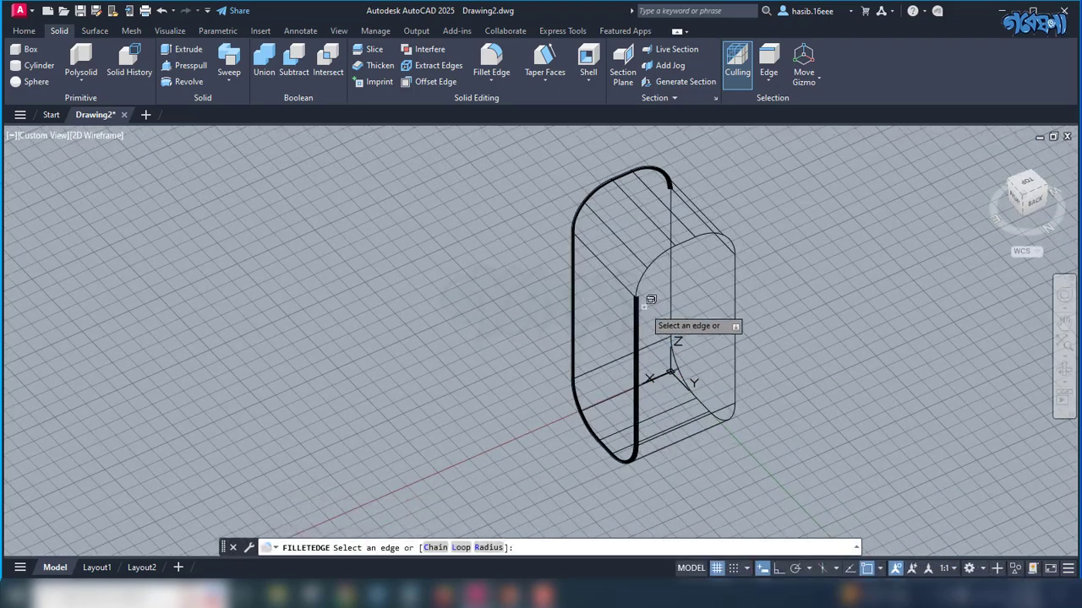
pyautogui.click(651, 260)
pyautogui.click(686, 241)
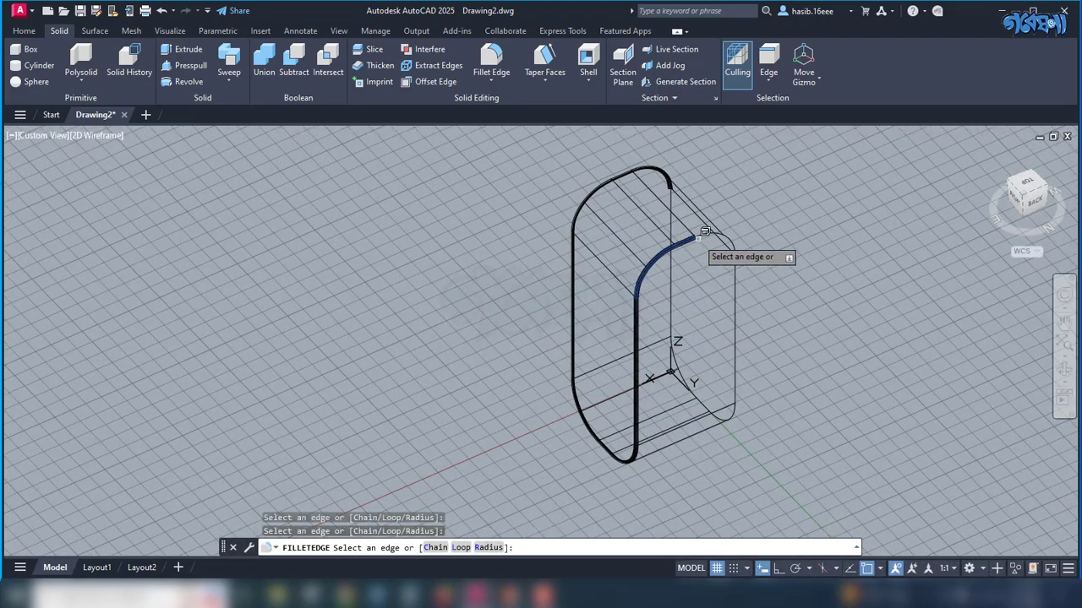
pyautogui.click(717, 226)
pyautogui.keyDown('shift'); pyautogui.moveTo(742, 272); pyautogui.dragTo(649, 296, button='middle'); pyautogui.keyUp('shift')
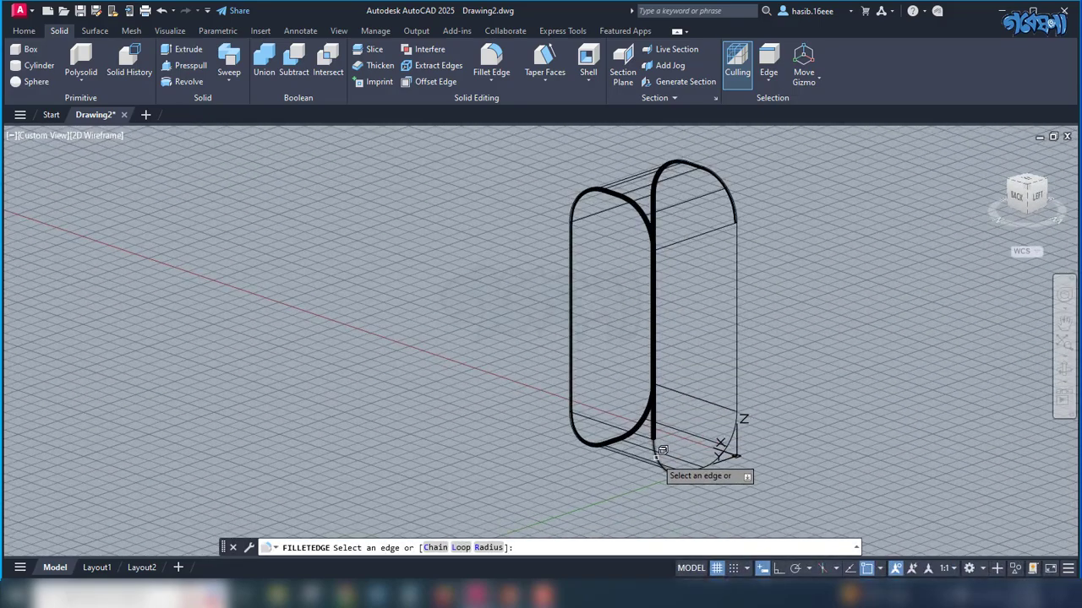
pyautogui.click(711, 458)
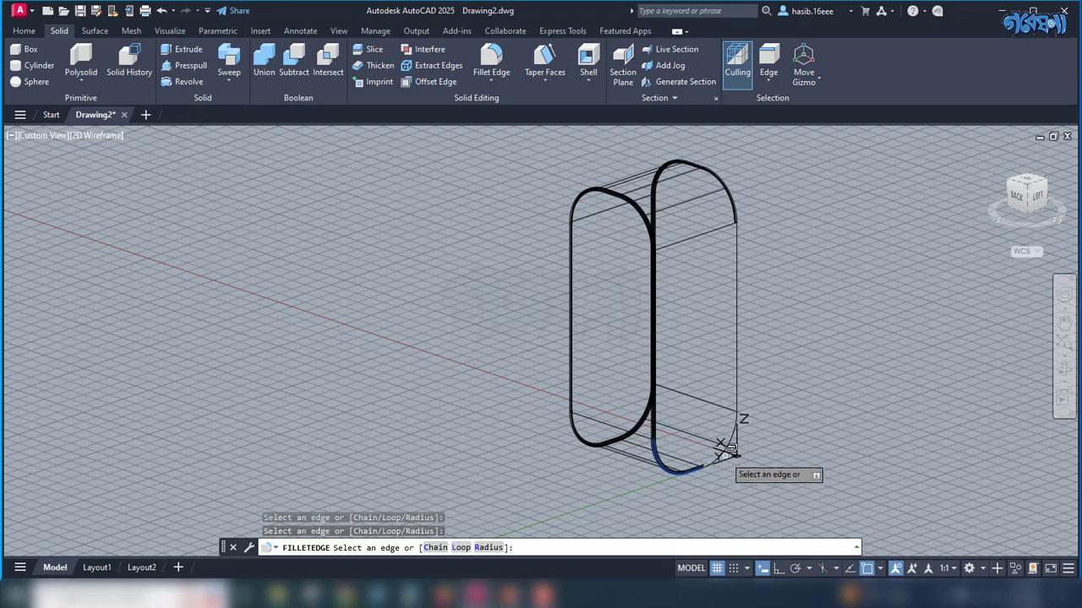
pyautogui.click(729, 453)
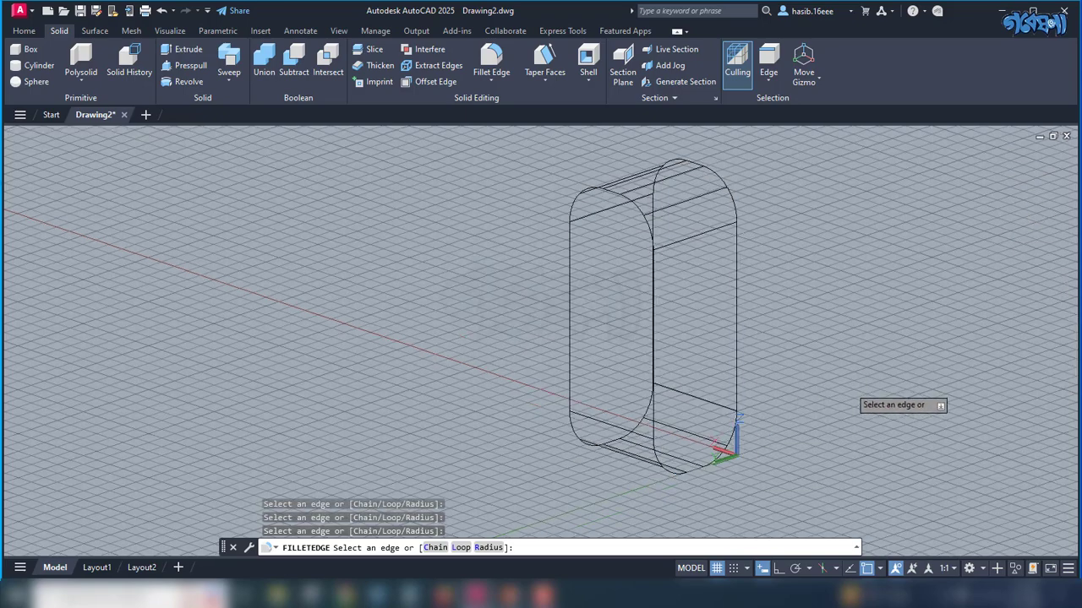
pyautogui.keyDown('shift'); pyautogui.moveTo(883, 456); pyautogui.dragTo(623, 374, button='middle'); pyautogui.keyUp('shift')
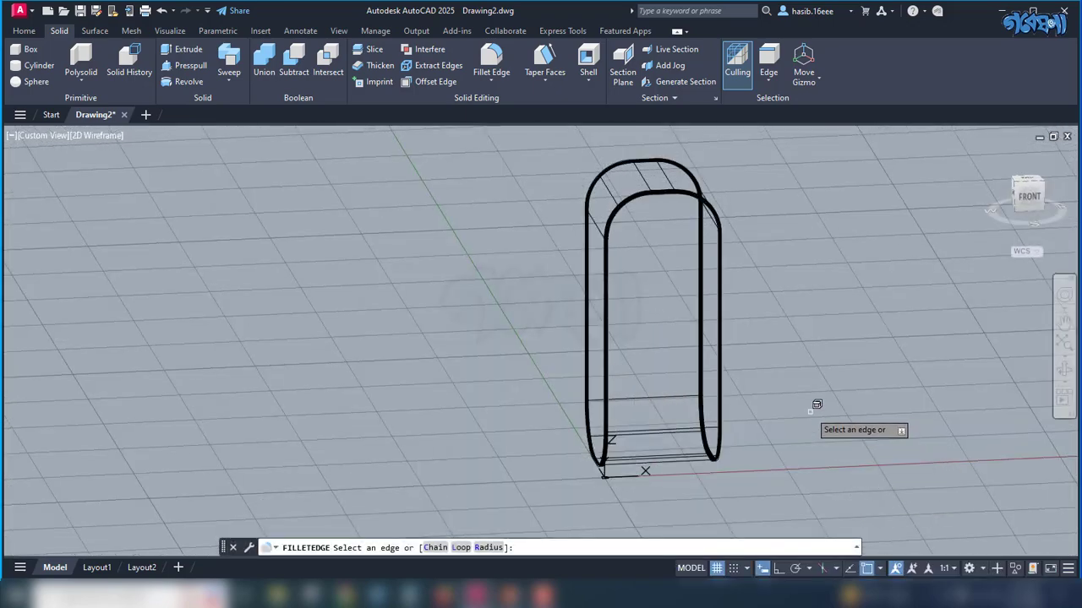
pyautogui.press('Return')
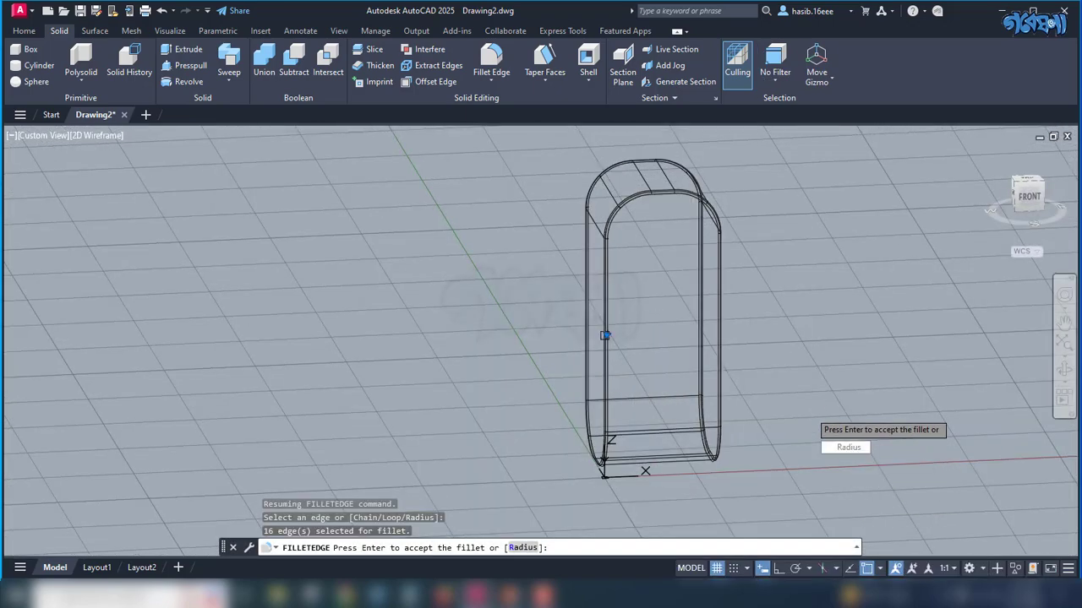
pyautogui.press('Return')
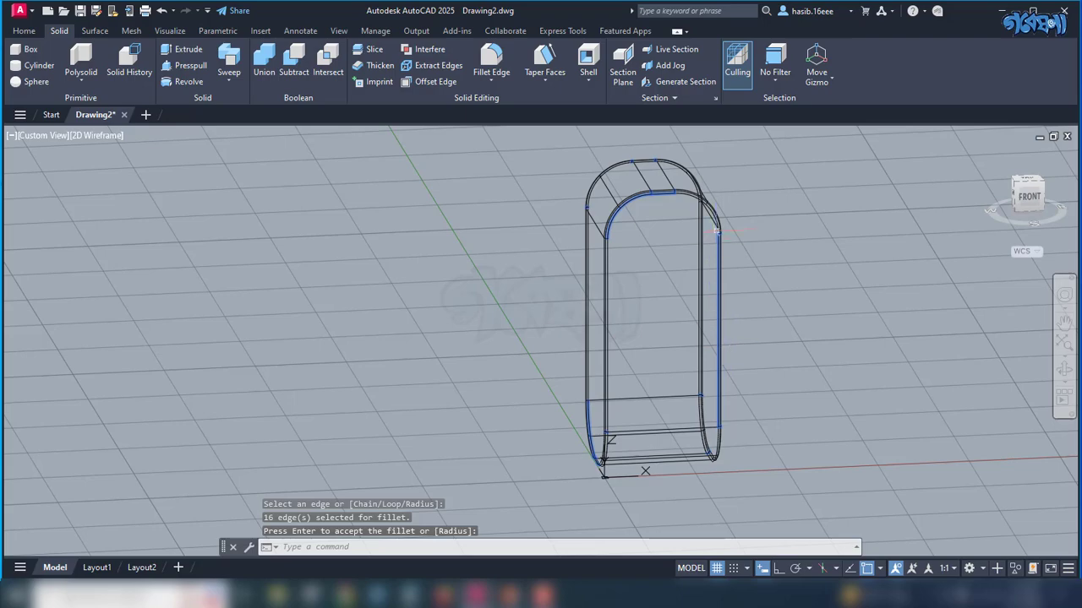
# Define a Z-axis vector UCS with its origin at the midpoint of the front face's top edge and Z pointing straight outward, with Ortho on
pyautogui.keyDown('shift'); pyautogui.moveTo(761, 402); pyautogui.dragTo(833, 427, button='middle'); pyautogui.keyUp('shift')
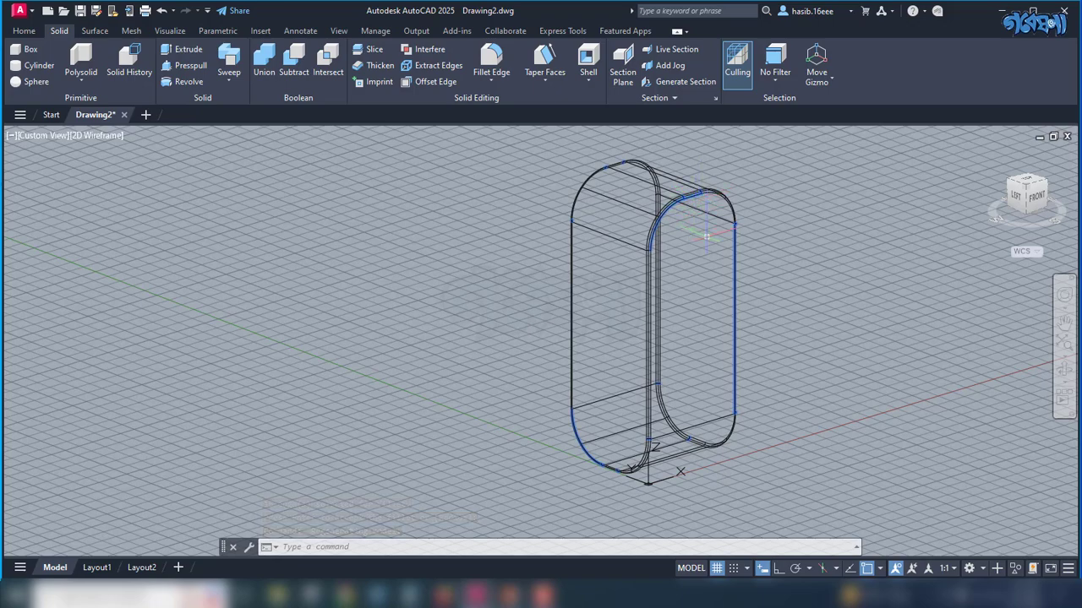
pyautogui.click(25, 31)
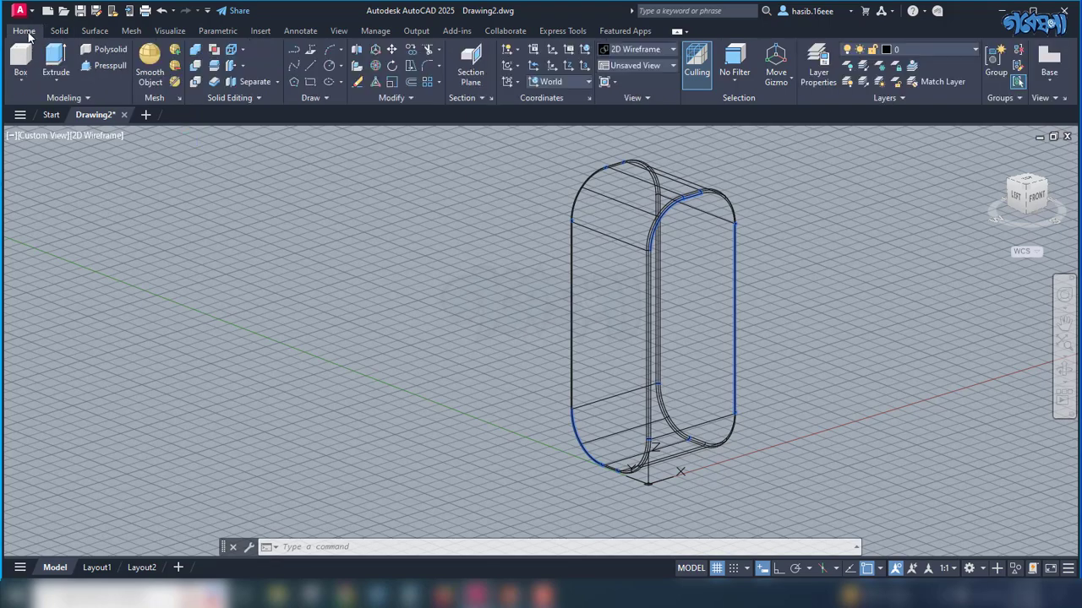
pyautogui.click(311, 67)
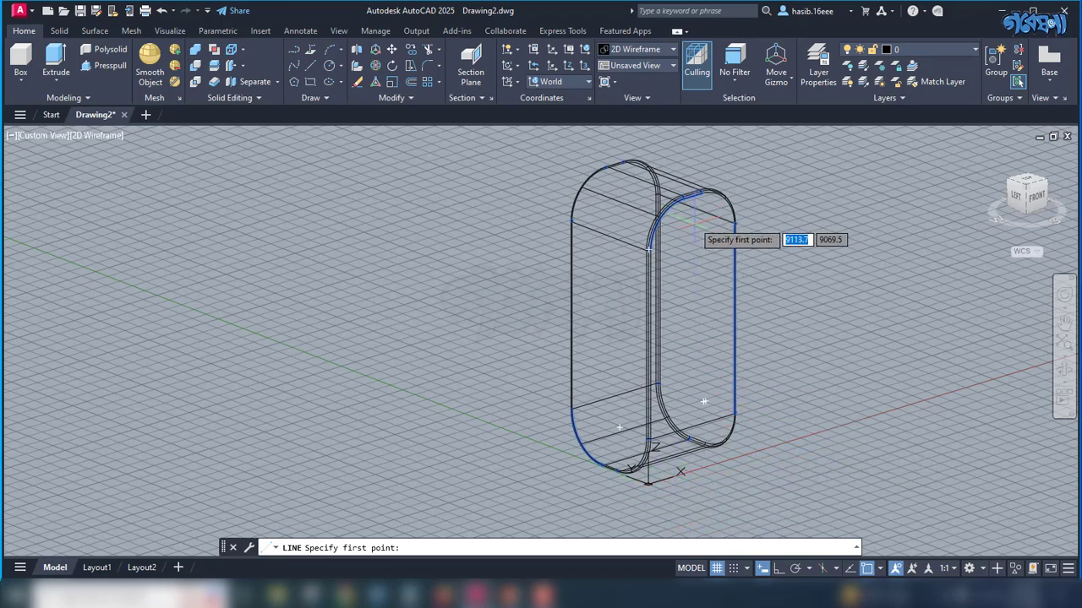
pyautogui.press('Escape')
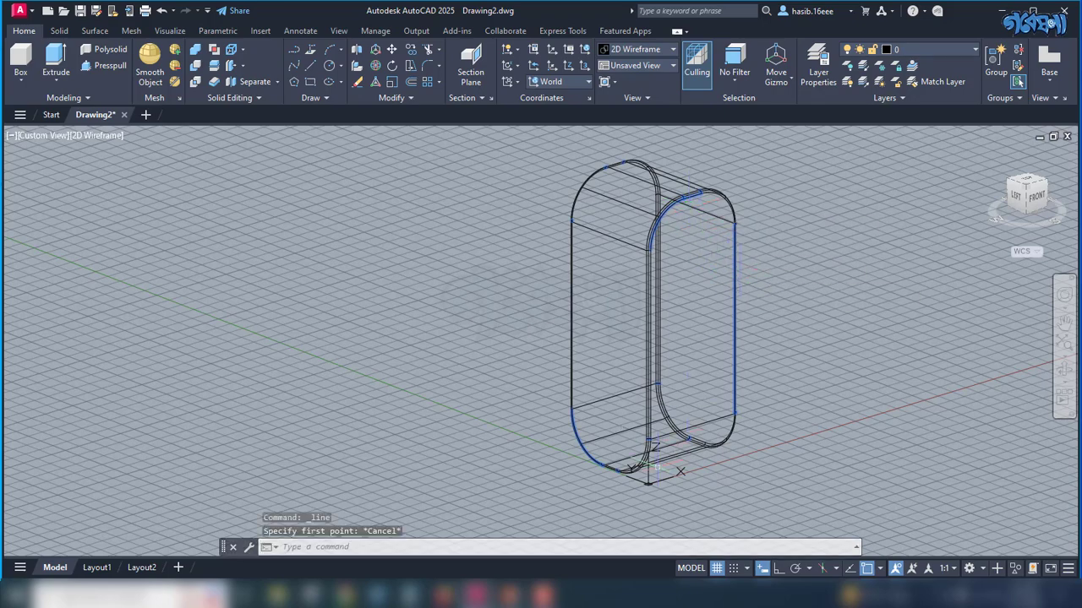
pyautogui.click(570, 66)
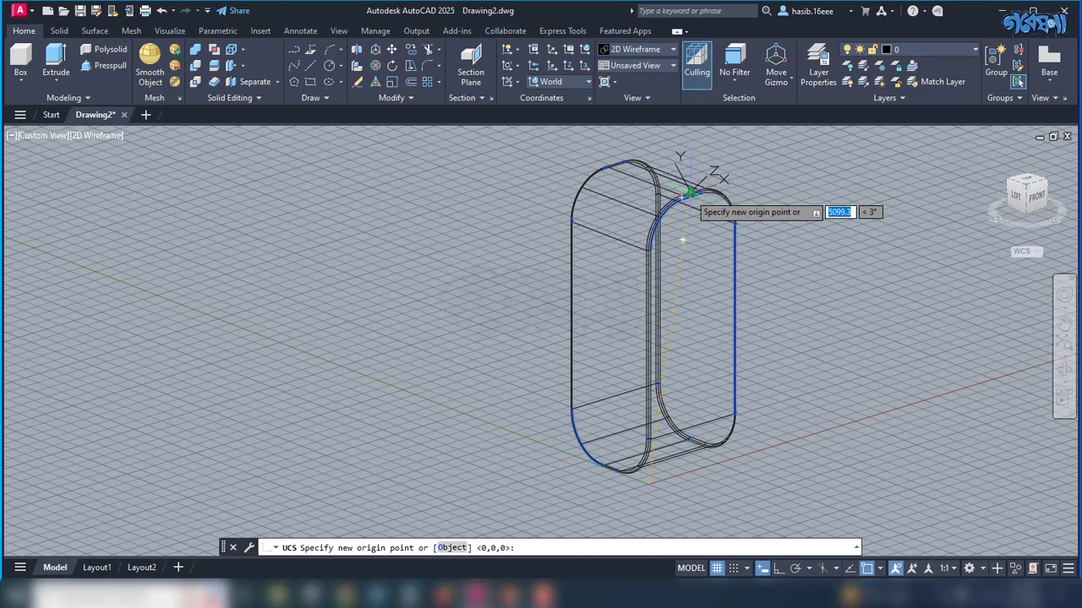
pyautogui.click(691, 196)
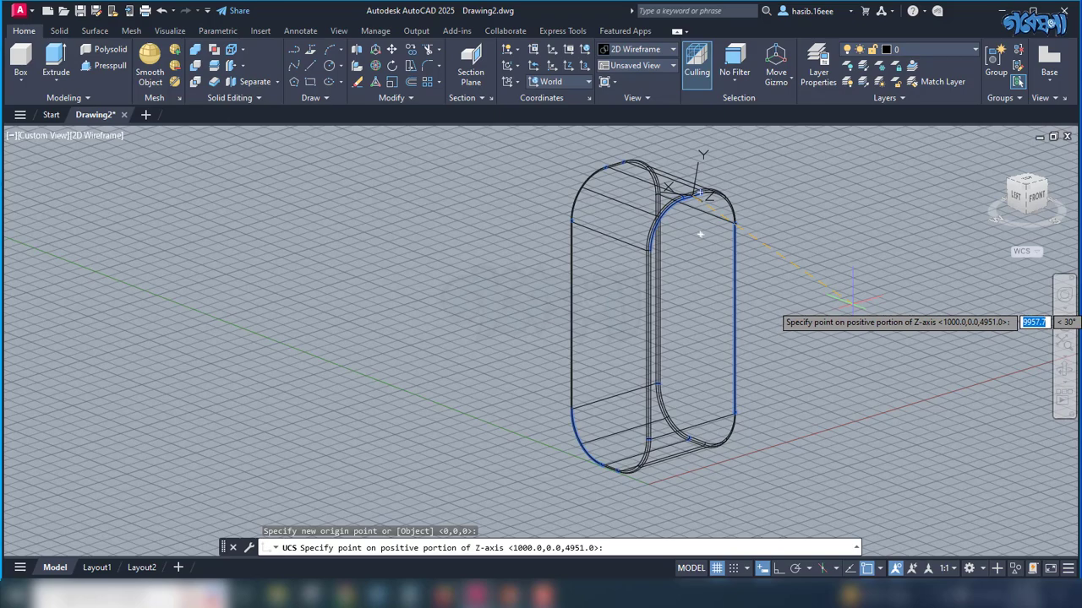
pyautogui.press('F8')
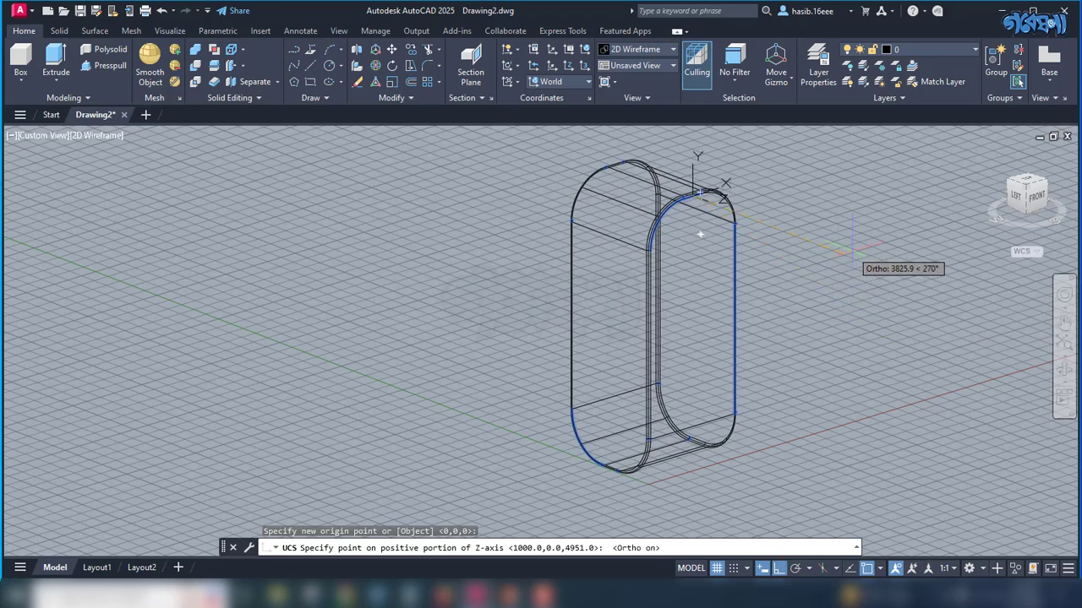
pyautogui.click(852, 251)
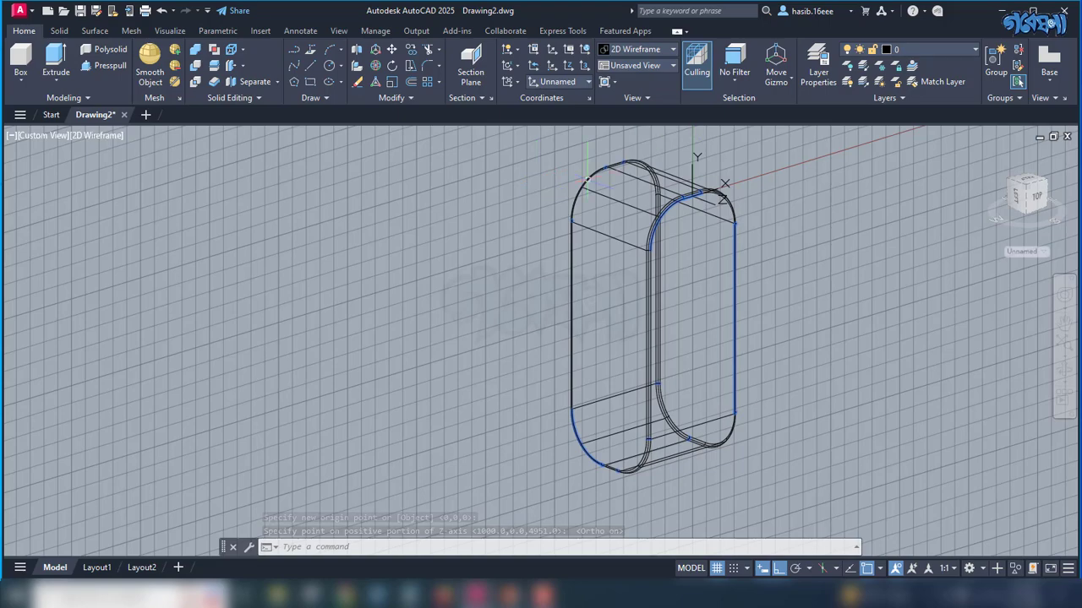
# Draw a 1000-long line on the front face from the UCS origin straight down along negative Y
pyautogui.click(307, 67)
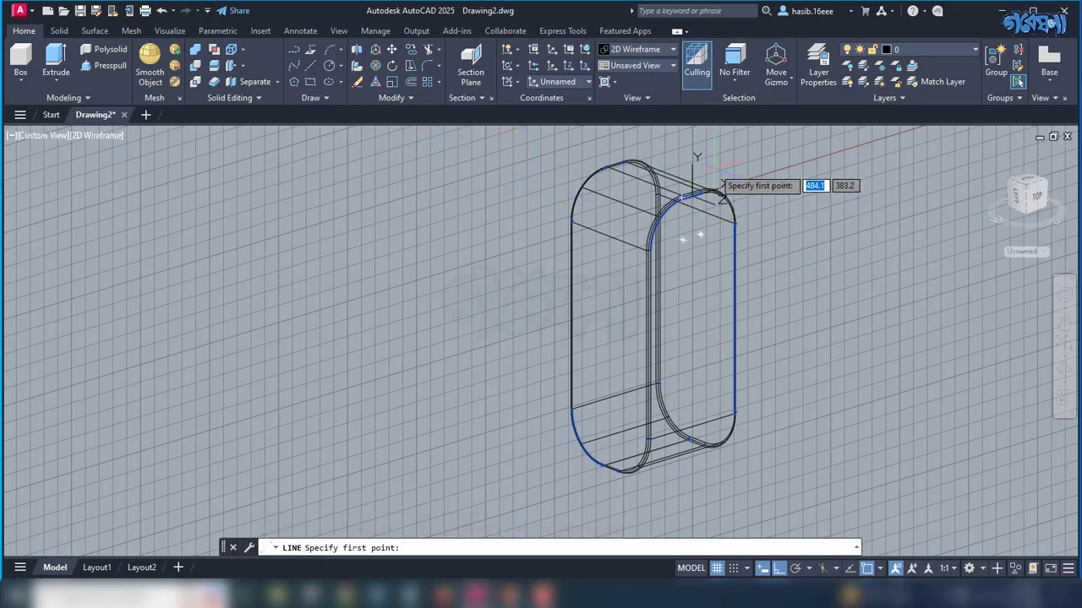
pyautogui.scroll(5, 760, 212)
pyautogui.keyDown('shift'); pyautogui.moveTo(871, 261); pyautogui.dragTo(775, 249, button='middle'); pyautogui.keyUp('shift')
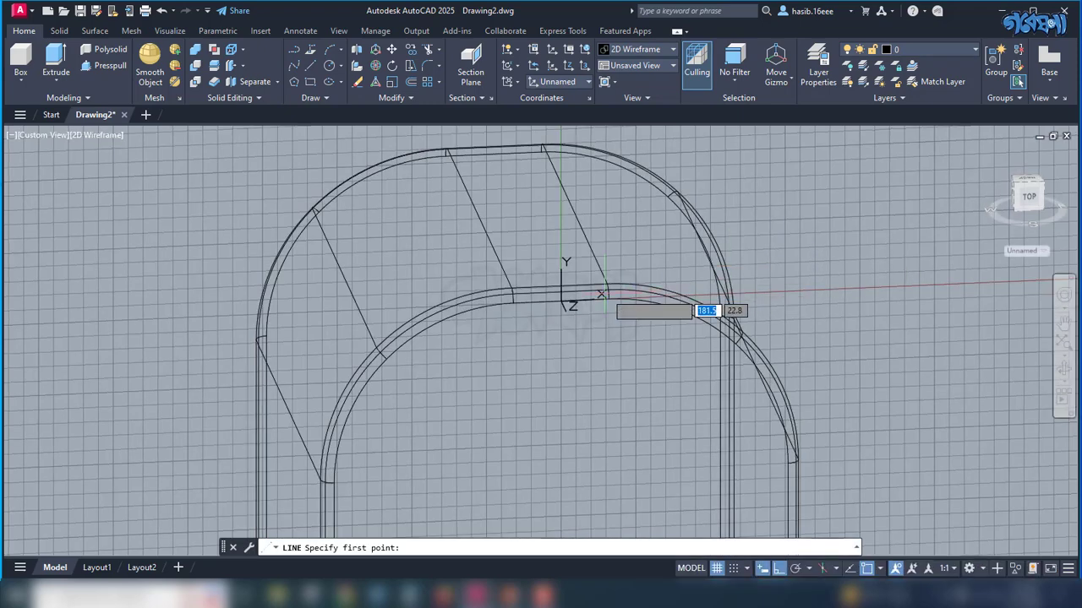
pyautogui.click(561, 302)
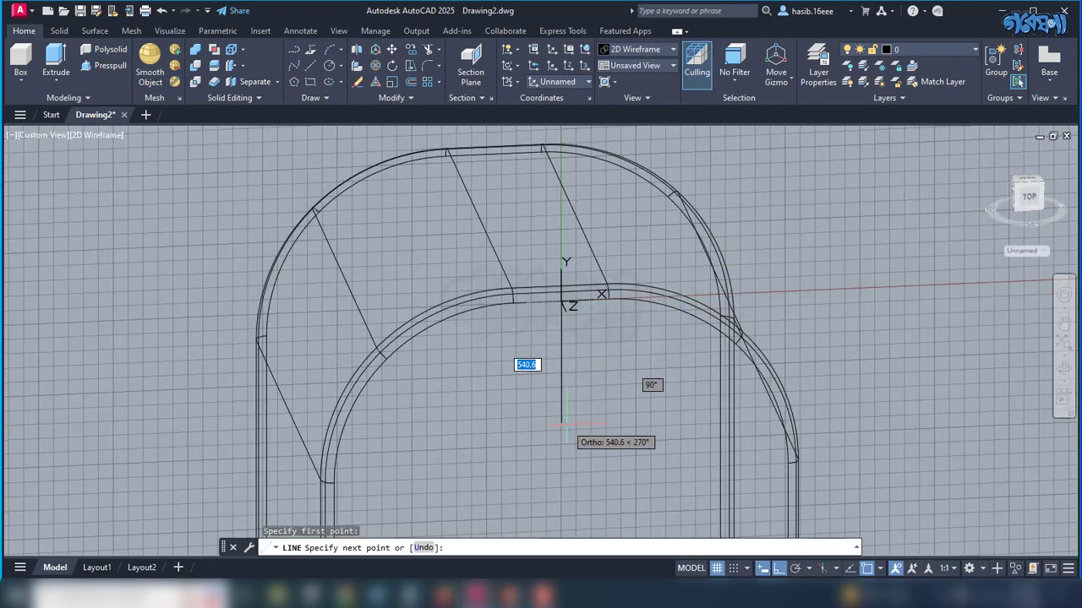
pyautogui.write('1')
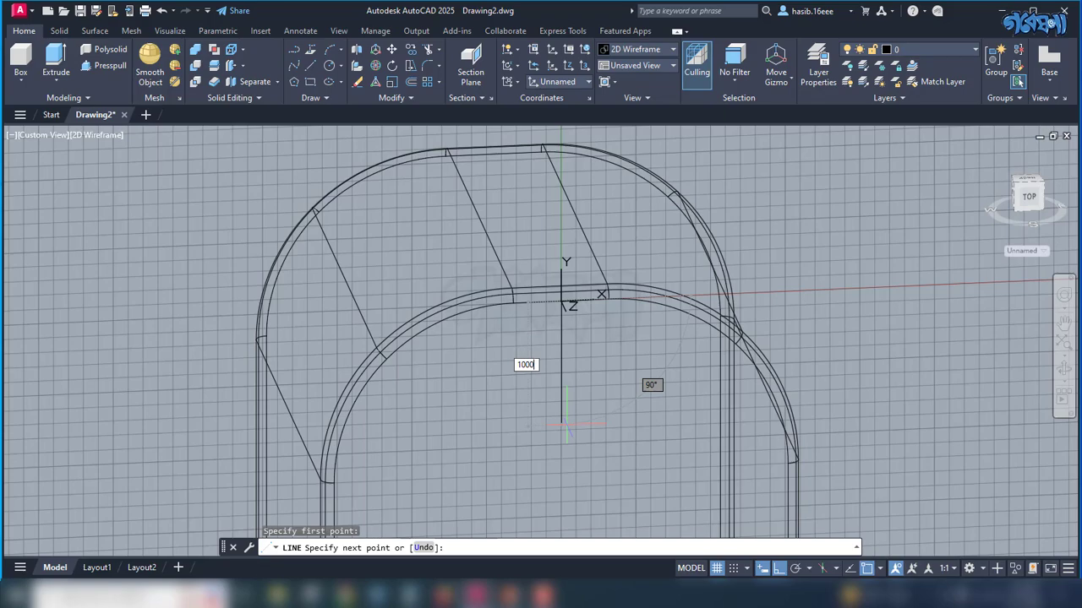
pyautogui.write('000')
pyautogui.press('Return')
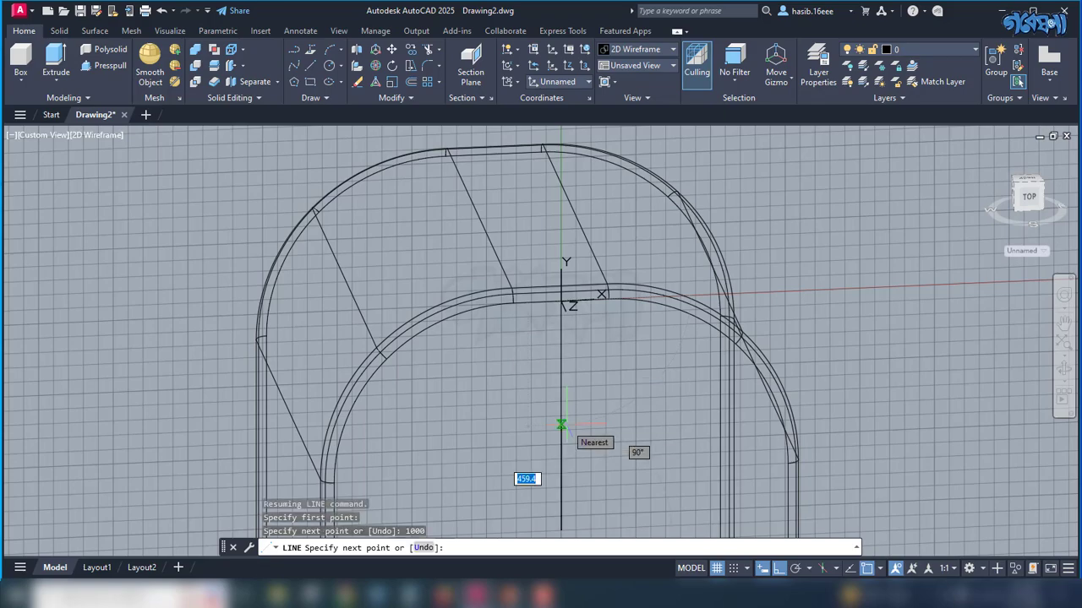
pyautogui.scroll(-3, 574, 429)
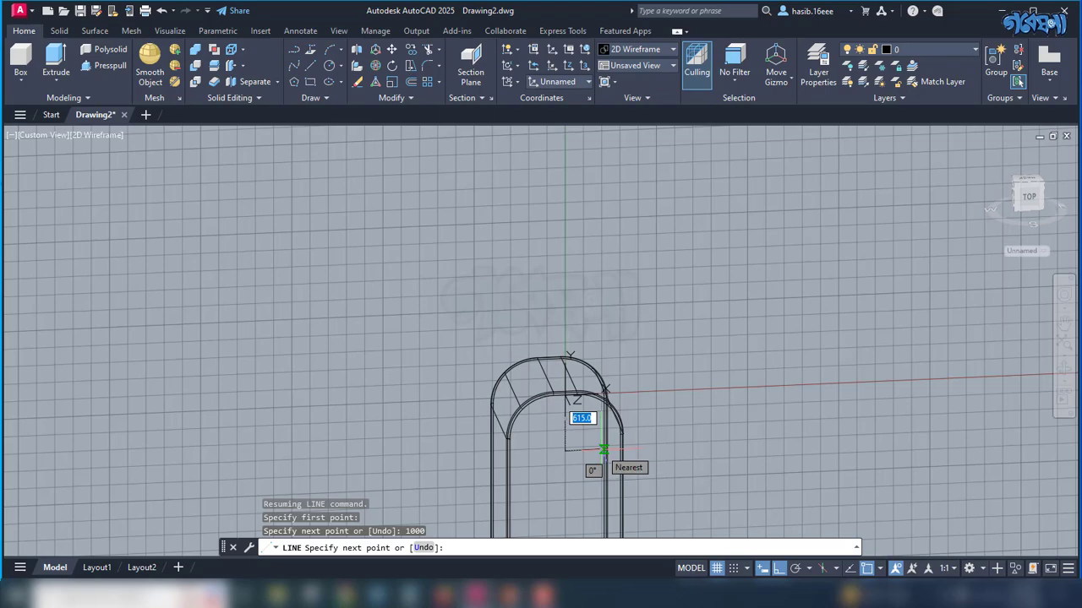
pyautogui.press('Return')
# Draw a circle of radius 400 on the front face, centred on the lower end of the 1000-long line
pyautogui.scroll(-4, 587, 370)
pyautogui.scroll(6, 575, 415)
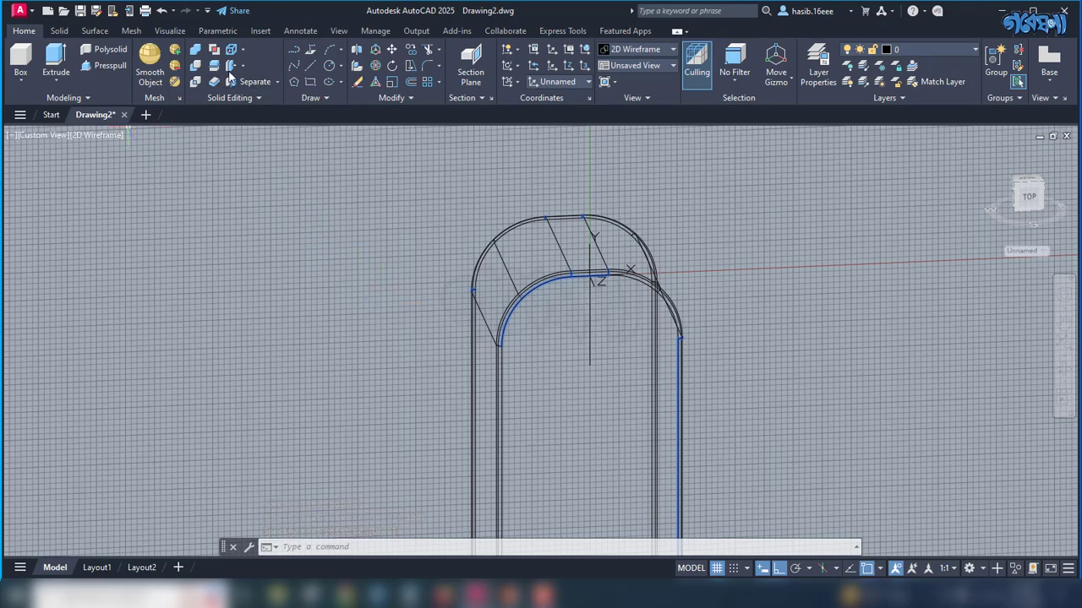
pyautogui.click(329, 67)
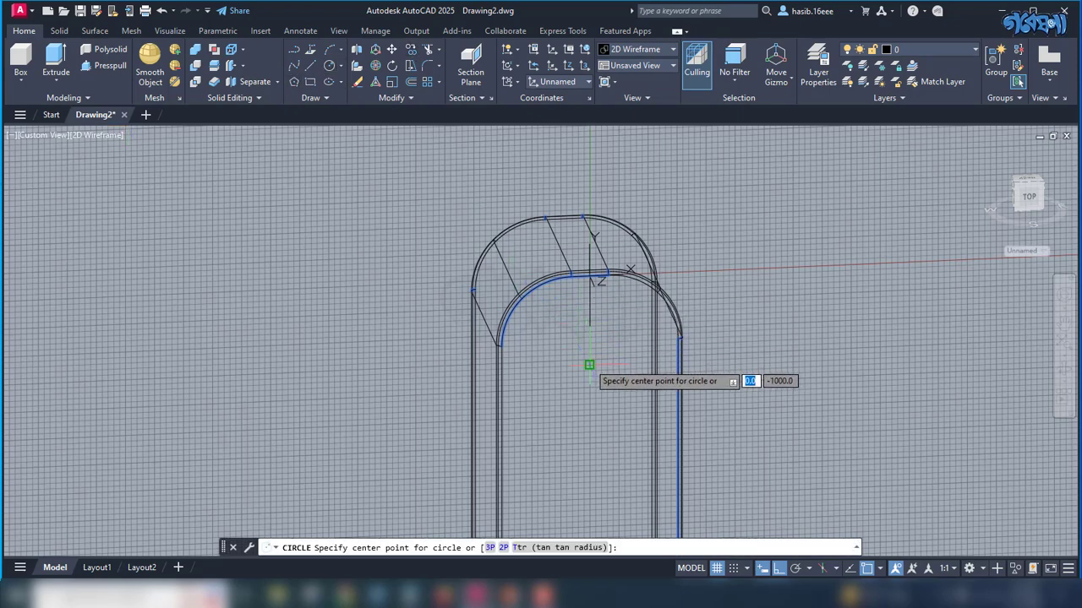
pyautogui.click(589, 365)
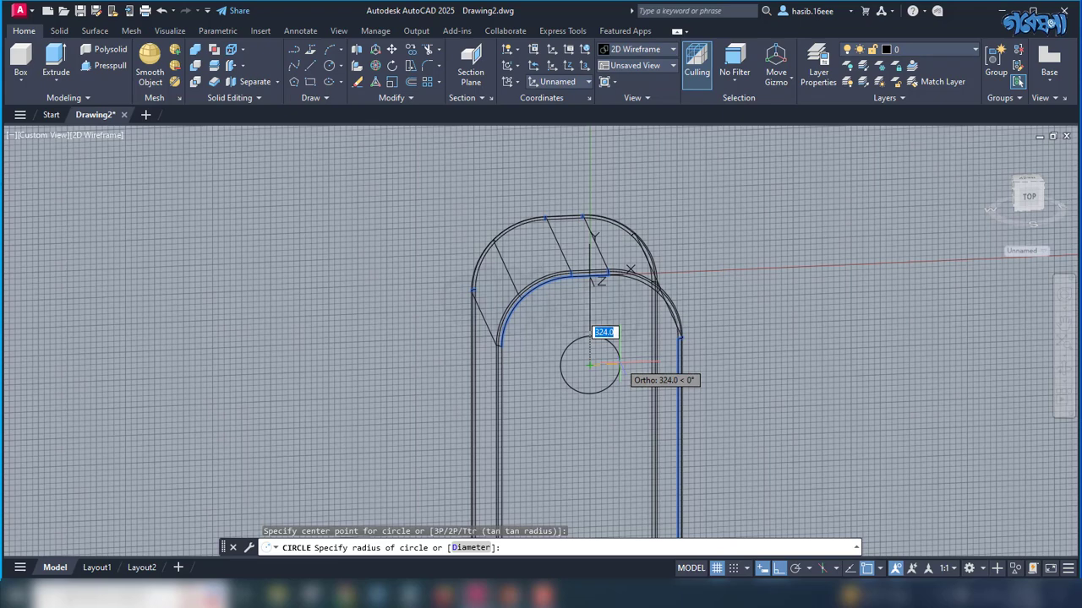
pyautogui.write('400')
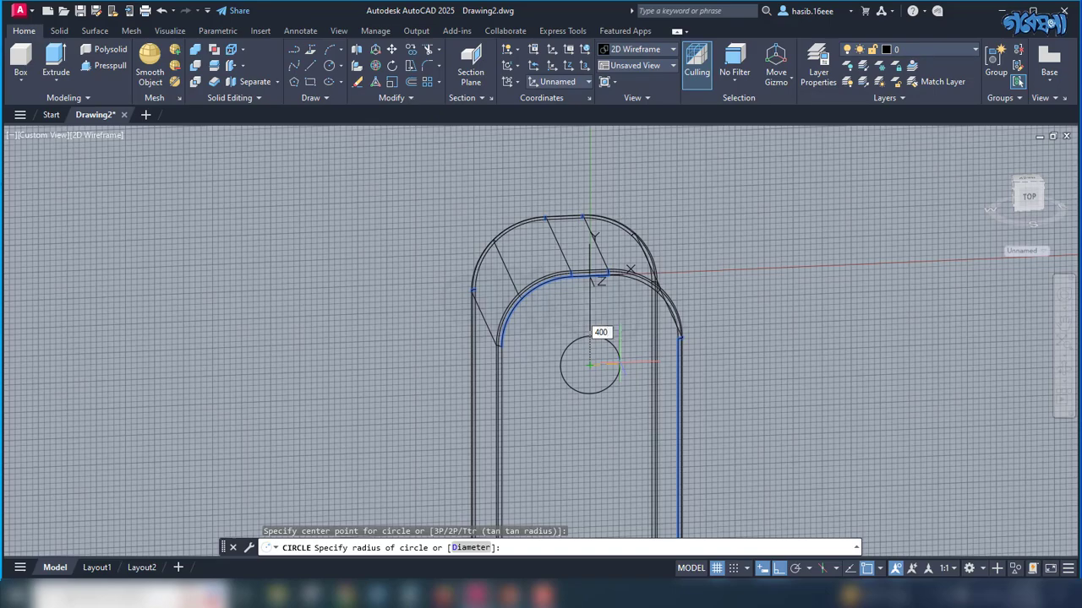
pyautogui.press('Return')
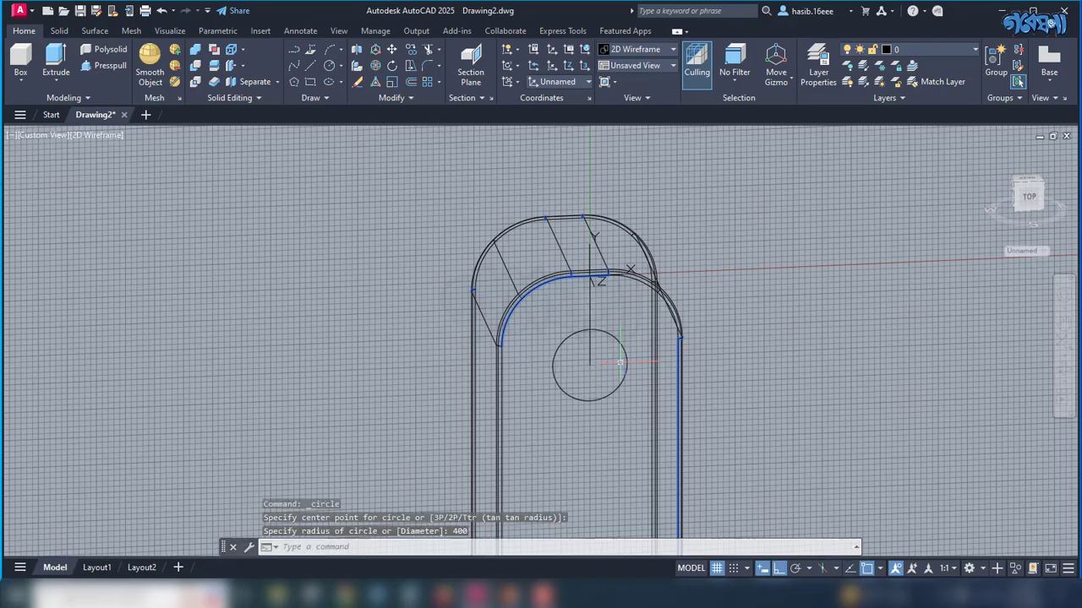
# Erase the 400-radius circle from the front face
pyautogui.keyDown('shift'); pyautogui.moveTo(781, 323); pyautogui.dragTo(707, 346, button='middle'); pyautogui.keyUp('shift')
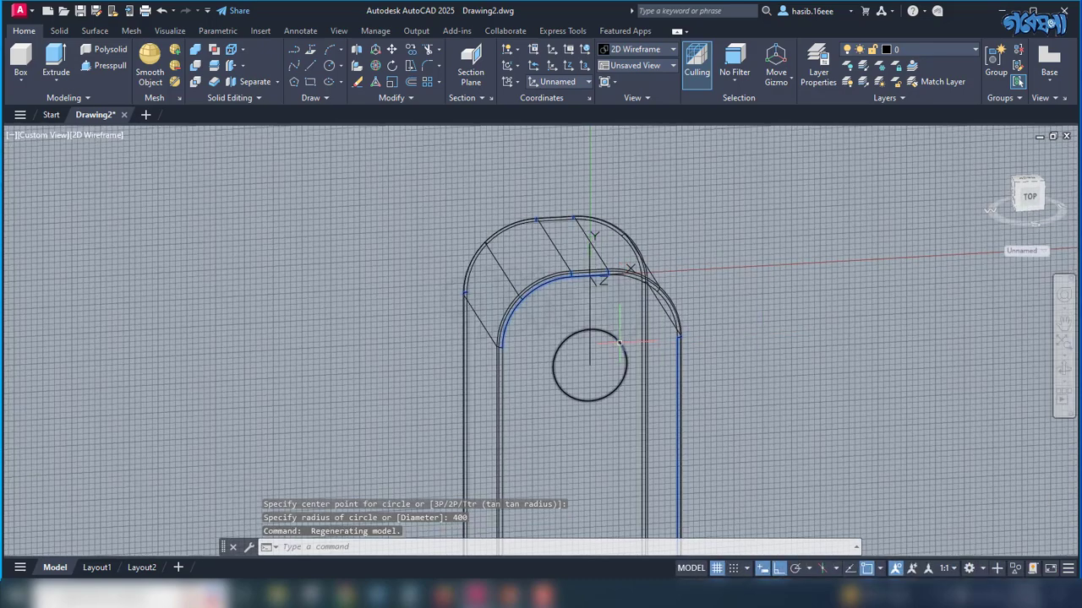
pyautogui.click(620, 343)
pyautogui.press('Delete')
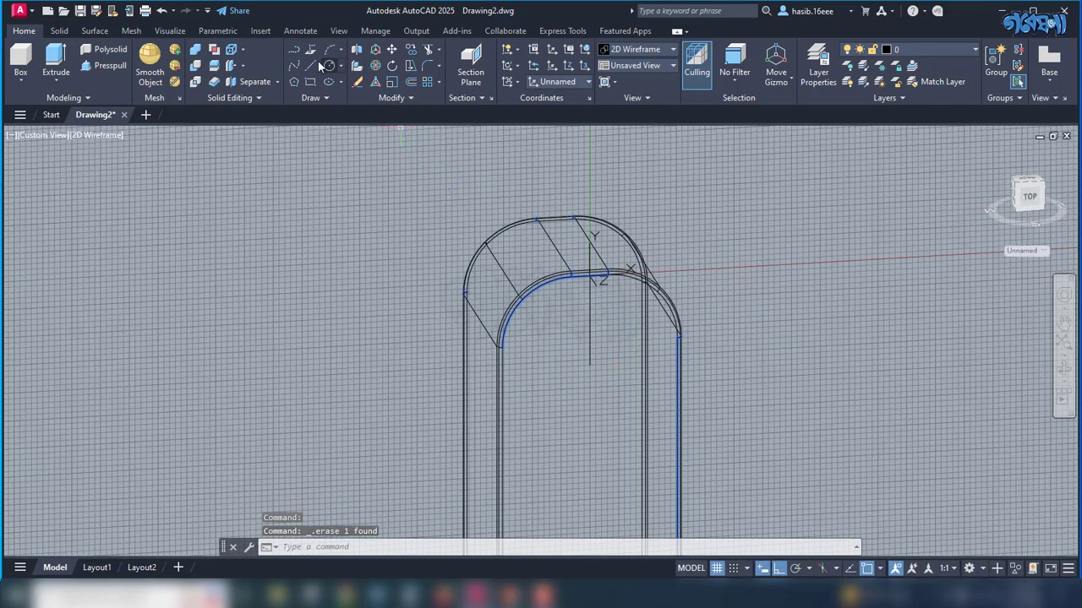
# Draw a circle of radius 300 on the front face, centred on the lower end of the vertical line
pyautogui.press('Return')
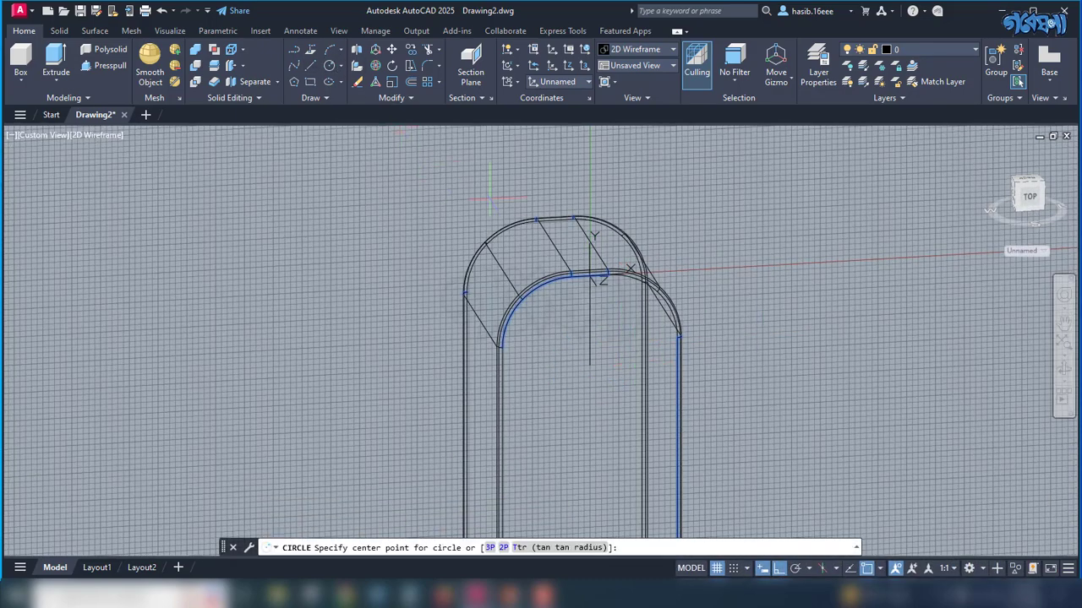
pyautogui.click(590, 365)
pyautogui.write('3')
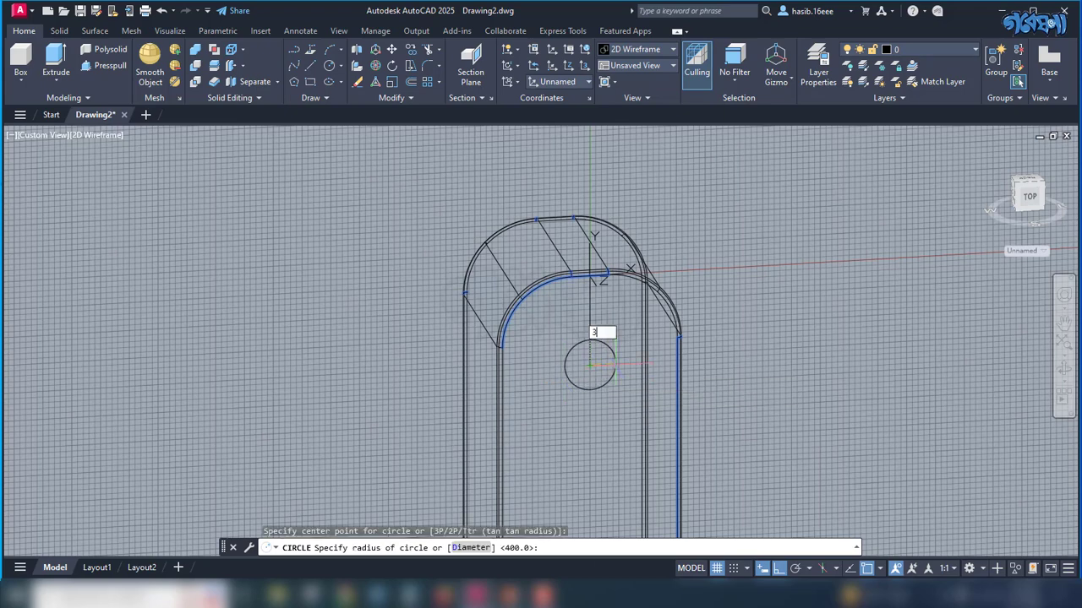
pyautogui.write('00')
pyautogui.press('Return')
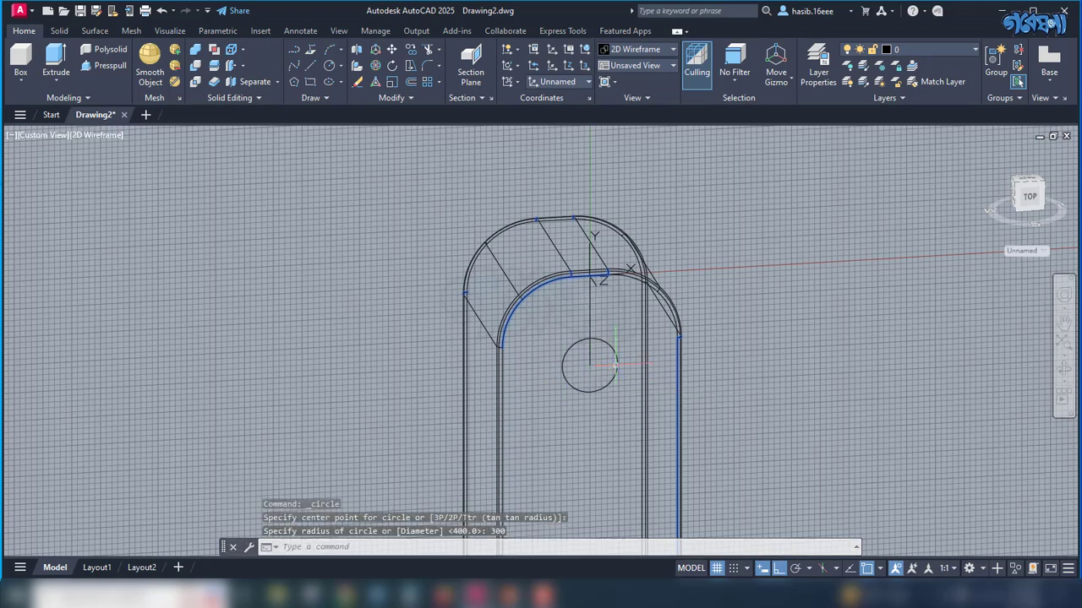
# Start copying the 300-radius circle, using its bottom quadrant as the base point
pyautogui.moveTo(756, 349)
pyautogui.mouseDown(button='middle')
pyautogui.moveTo(857, 336)
pyautogui.moveTo(745, 276)
pyautogui.mouseUp(button='middle')
pyautogui.click(650, 298)
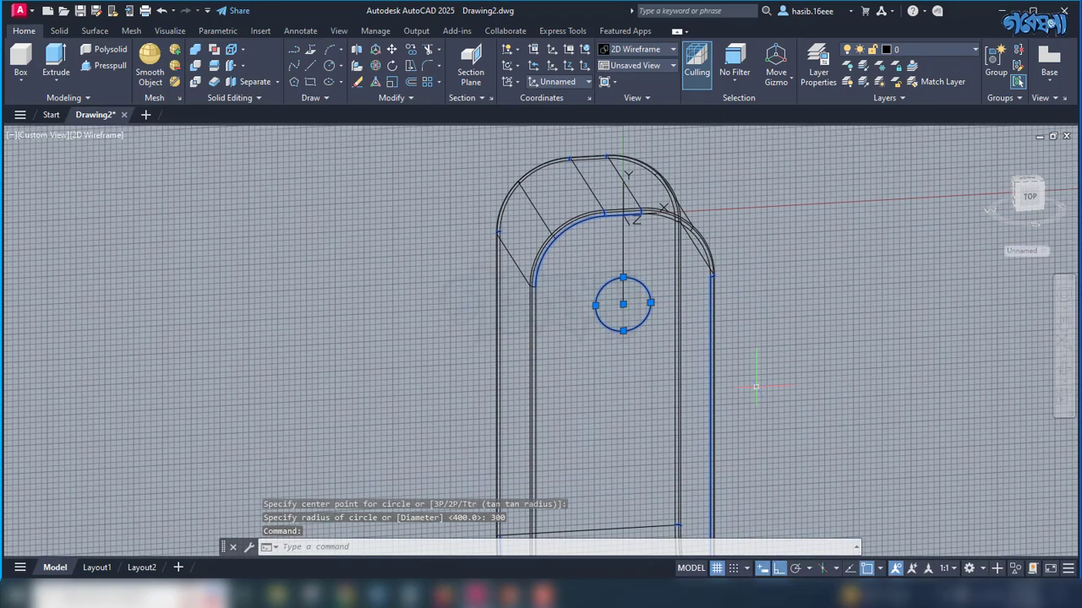
pyautogui.write('cp')
pyautogui.press('Return')
pyautogui.keyDown('shift'); pyautogui.moveTo(751, 384); pyautogui.dragTo(833, 347, button='middle'); pyautogui.keyUp('shift')
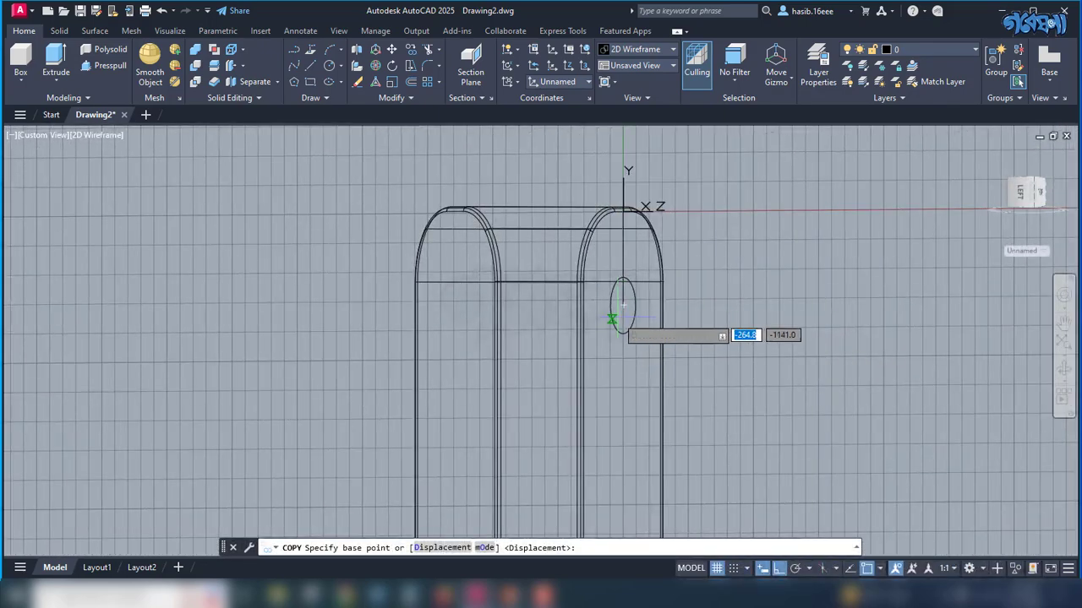
pyautogui.click(623, 332)
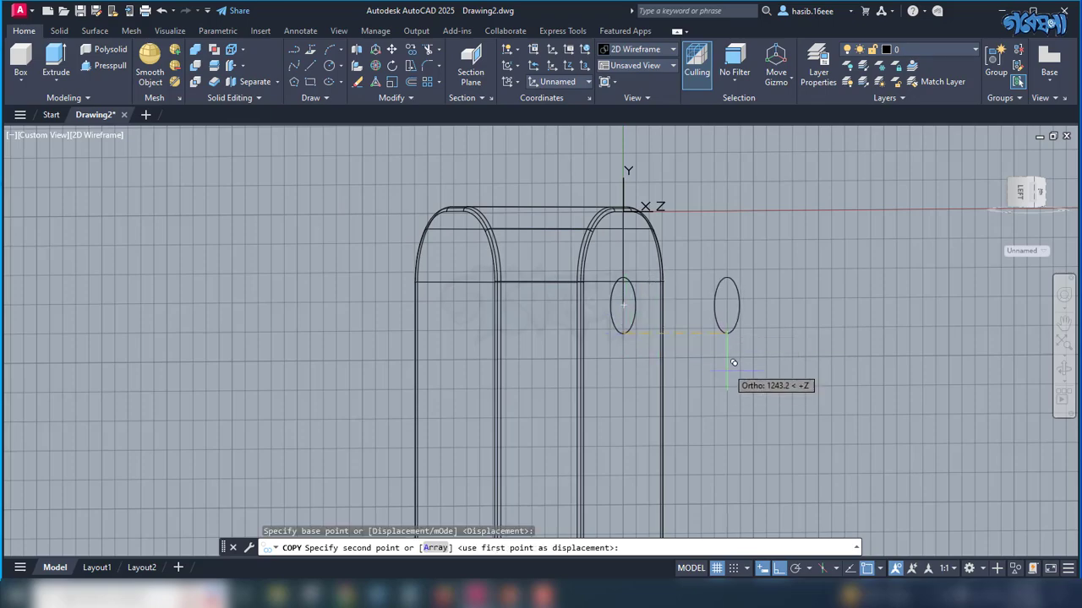
# Place the circle's copy at the midpoint of the back face's bottom edge and end the copy command
pyautogui.moveTo(725, 381); pyautogui.dragTo(847, 377, button='middle')
pyautogui.scroll(-6, 819, 377)
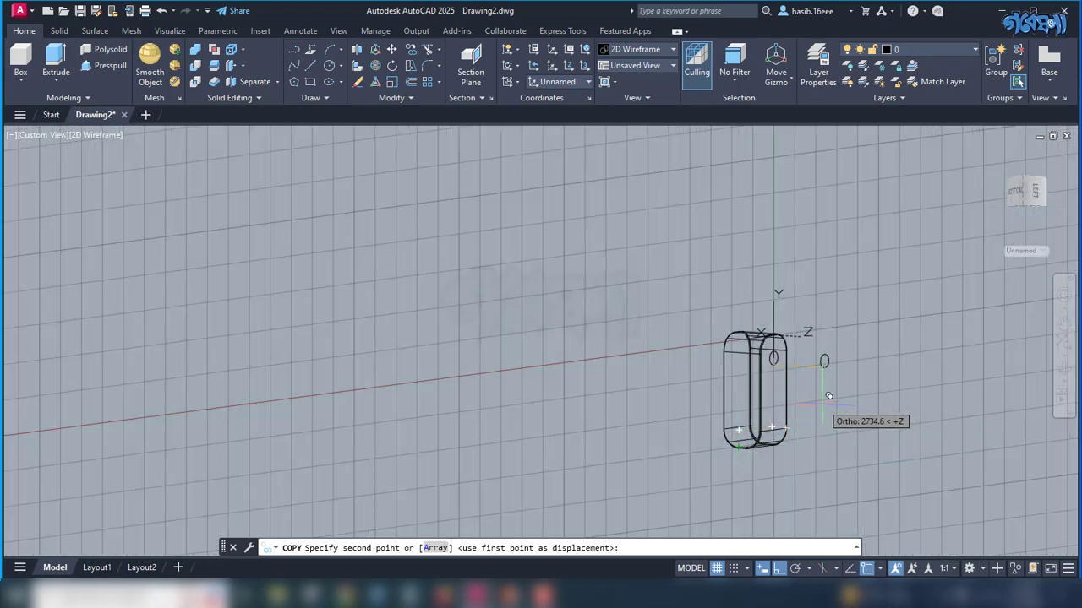
pyautogui.press('F8')
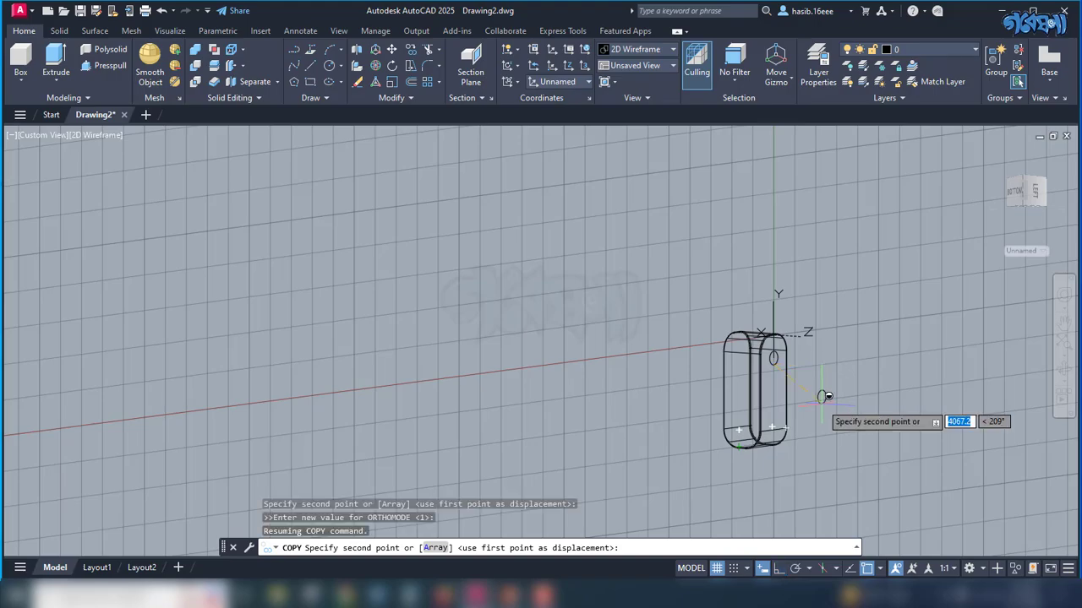
pyautogui.keyDown('shift'); pyautogui.moveTo(827, 396); pyautogui.dragTo(712, 363, button='middle'); pyautogui.keyUp('shift')
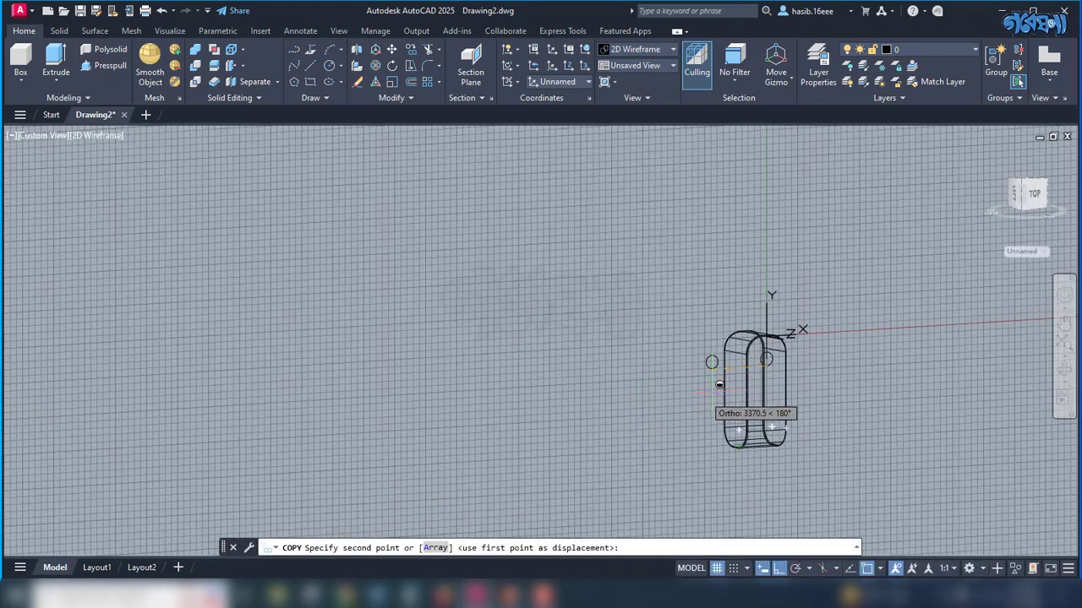
pyautogui.scroll(4, 766, 373)
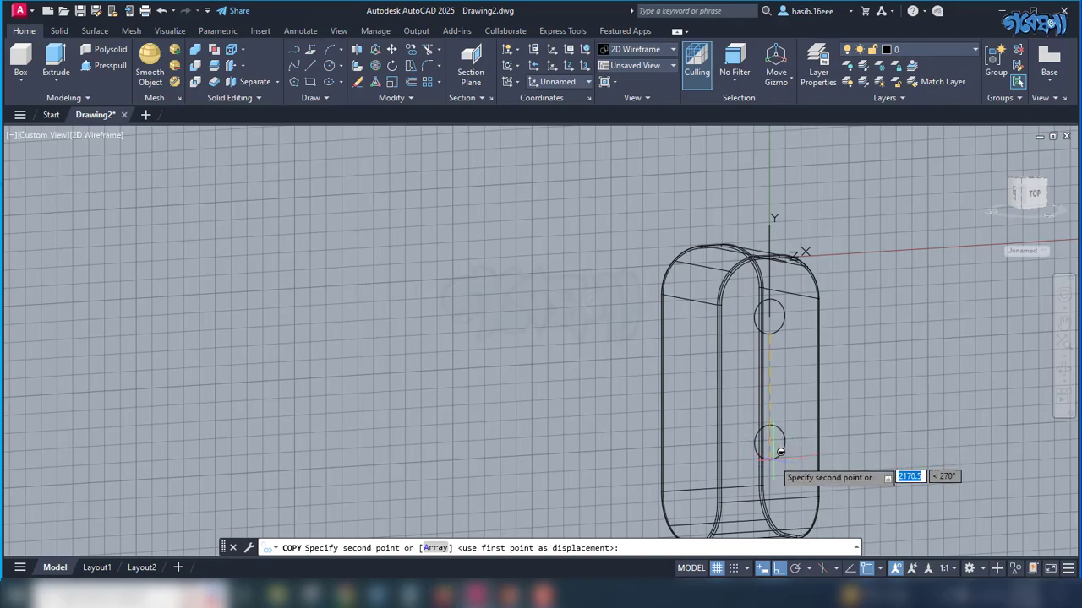
pyautogui.keyDown('shift'); pyautogui.moveTo(636, 459); pyautogui.dragTo(710, 474, button='middle'); pyautogui.keyUp('shift')
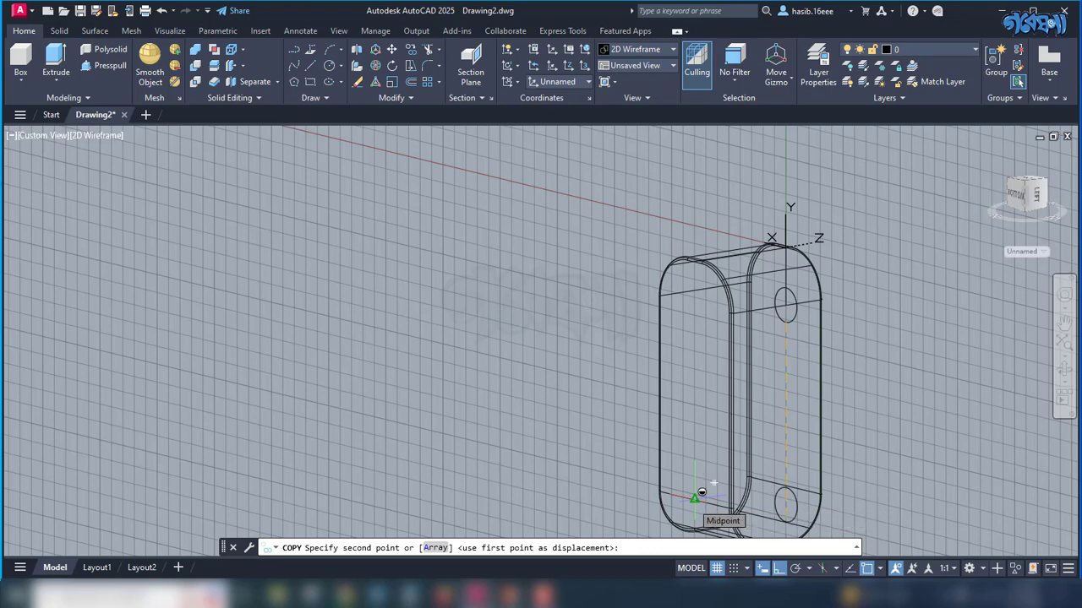
pyautogui.click(701, 492)
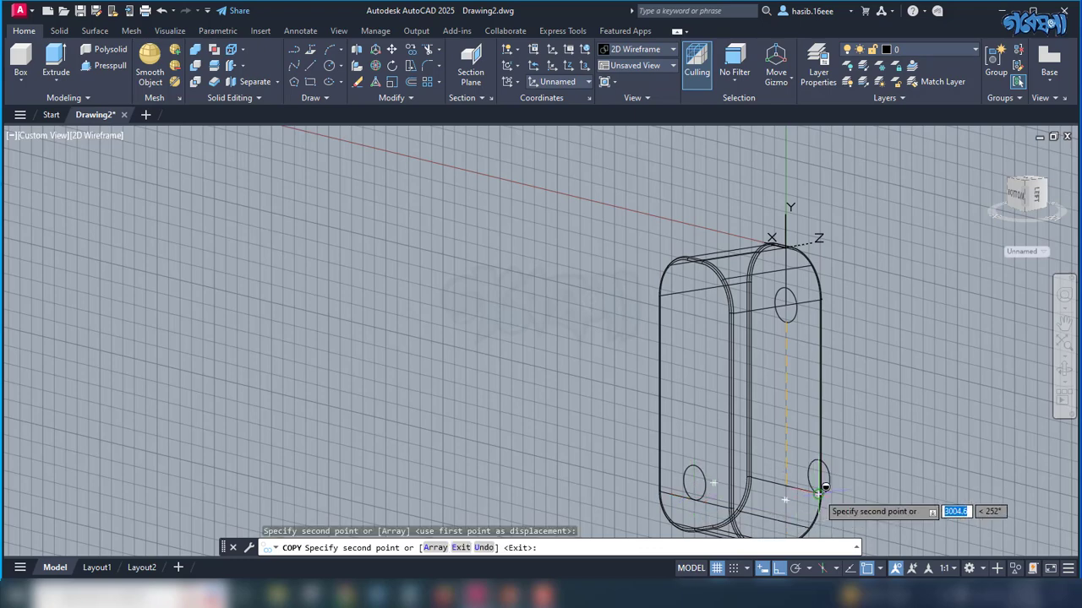
pyautogui.press('Escape')
pyautogui.scroll(2, 746, 442)
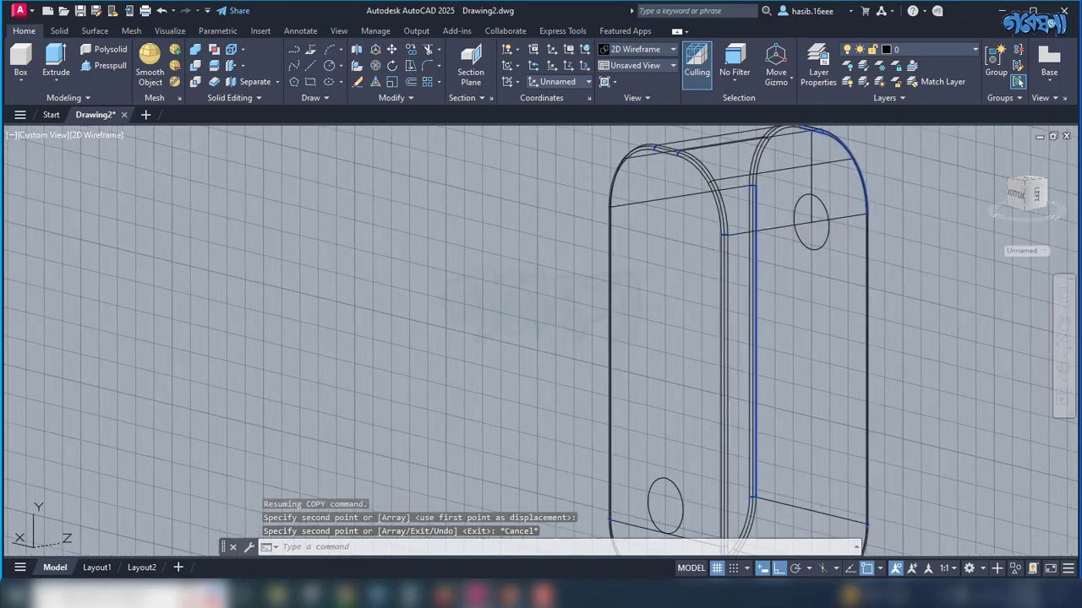
pyautogui.scroll(-2, 749, 439)
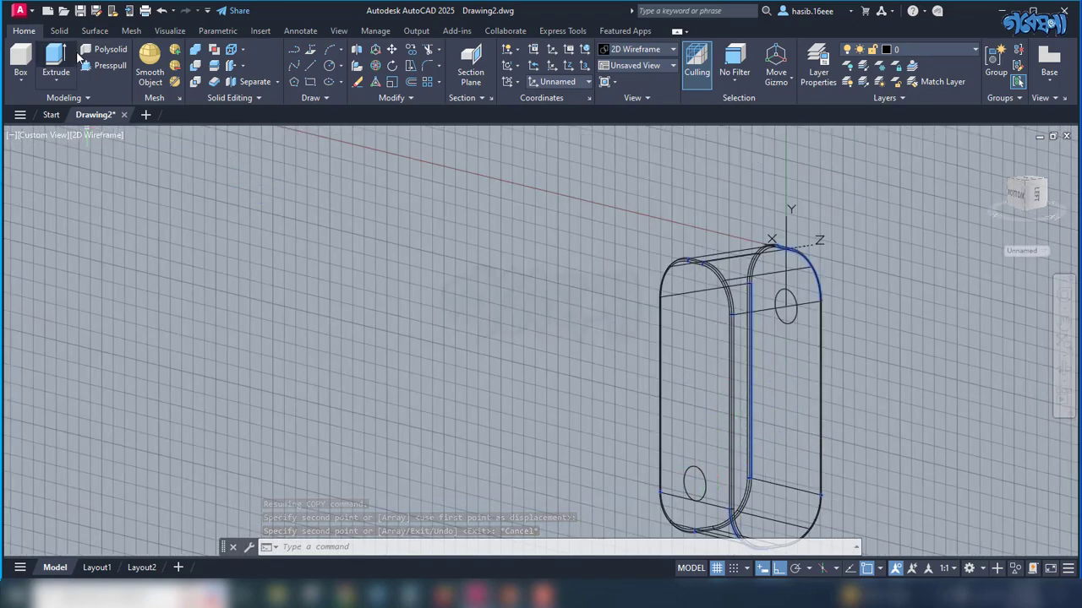
# Extrude the copied circle 500 outward from the back face
pyautogui.click(55, 55)
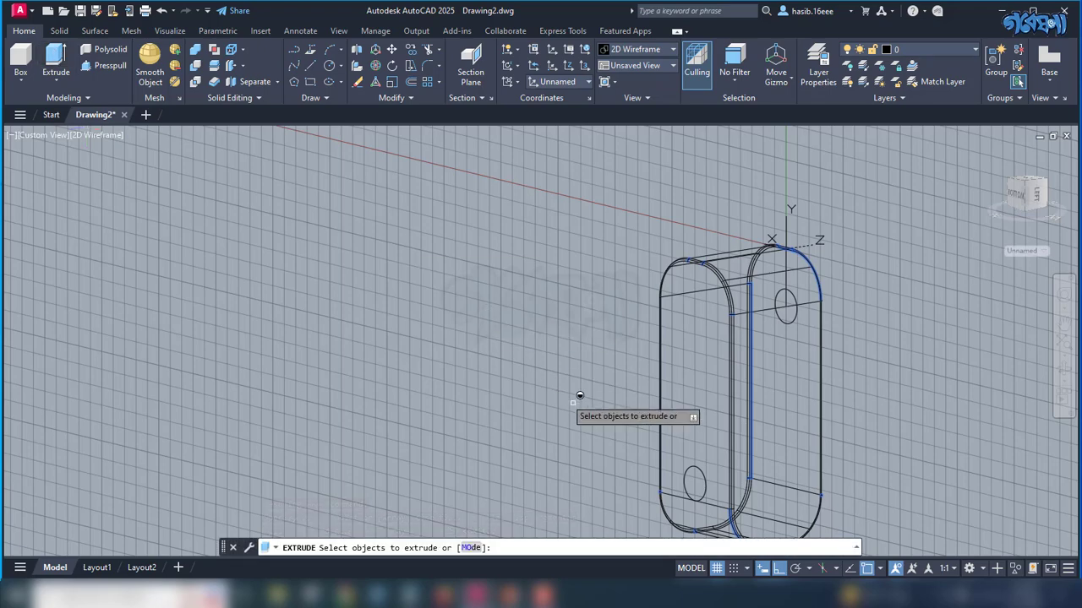
pyautogui.click(705, 470)
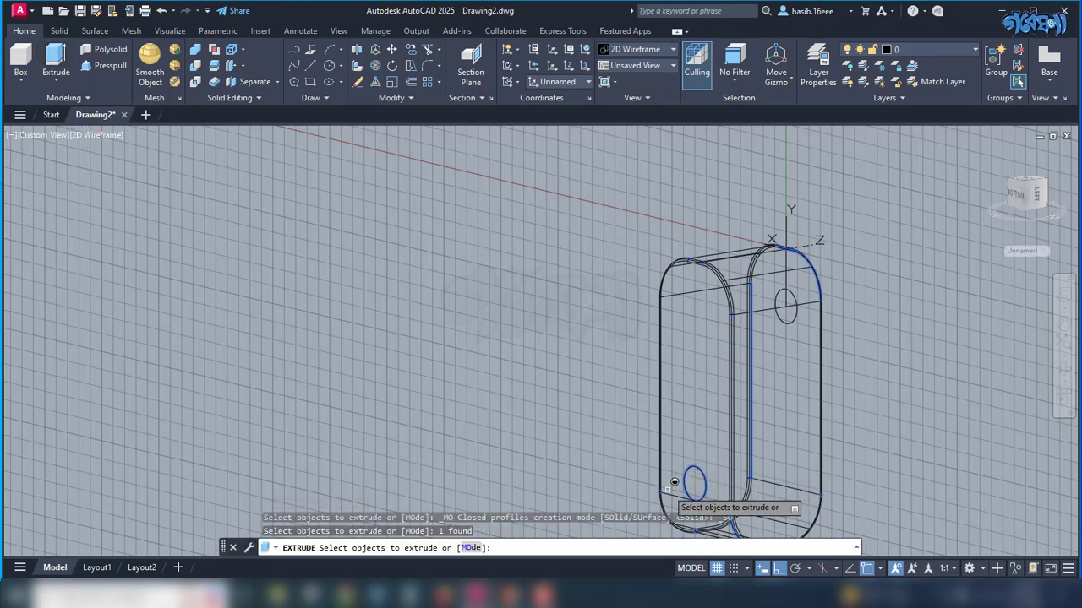
pyautogui.press('Return')
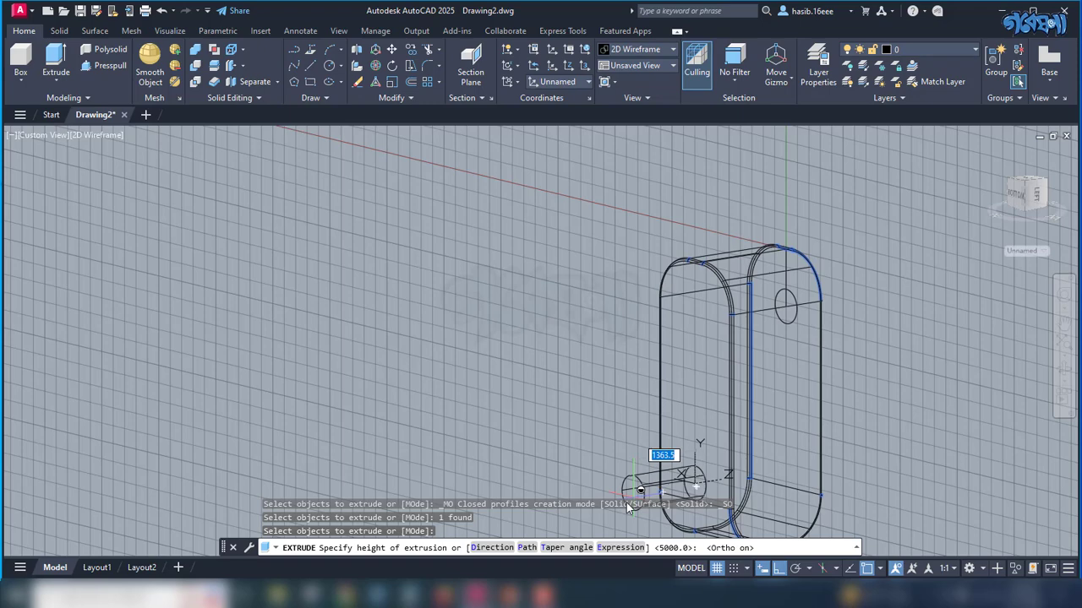
pyautogui.write('500')
pyautogui.press('Return')
pyautogui.keyDown('shift'); pyautogui.rightClick(934, 407); pyautogui.keyUp('shift')
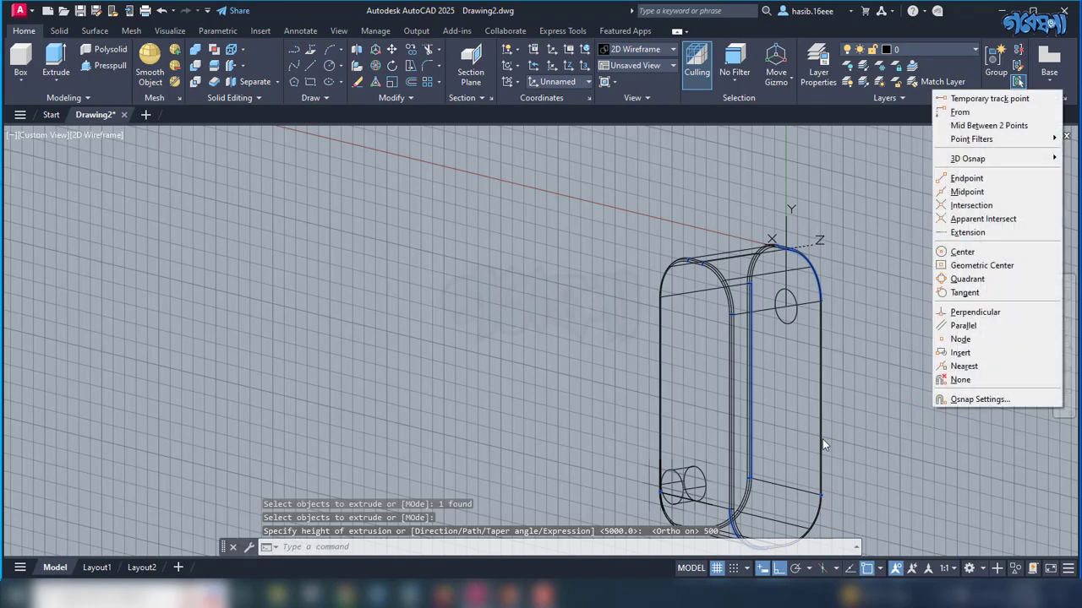
pyautogui.press('Escape')
# Extrude the 300-radius circle on the front face 500 outward
pyautogui.keyDown('shift'); pyautogui.moveTo(888, 375); pyautogui.dragTo(712, 429, button='middle'); pyautogui.keyUp('shift')
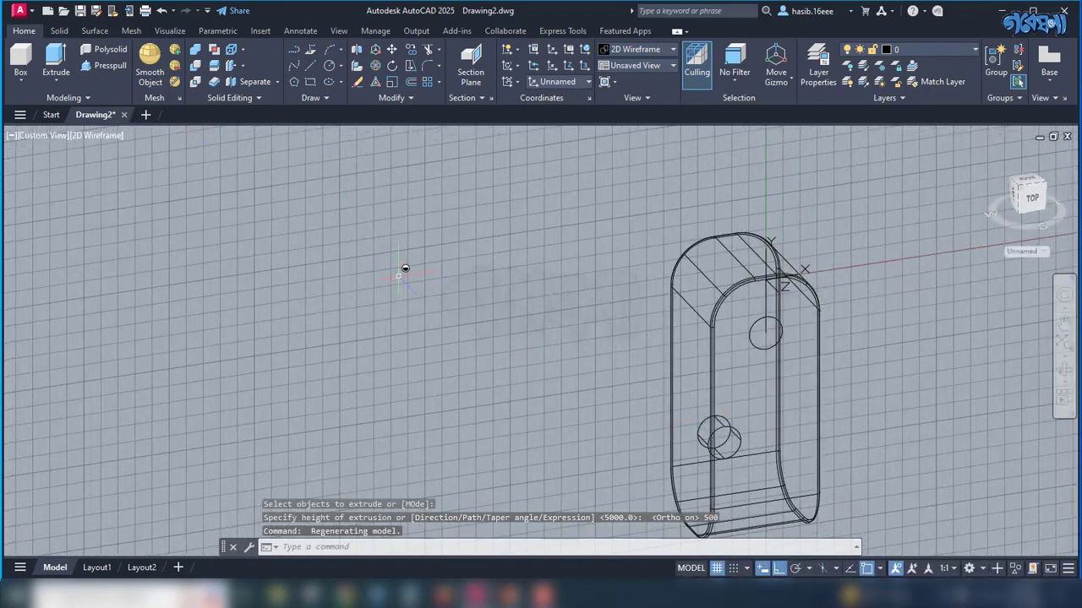
pyautogui.press('Return')
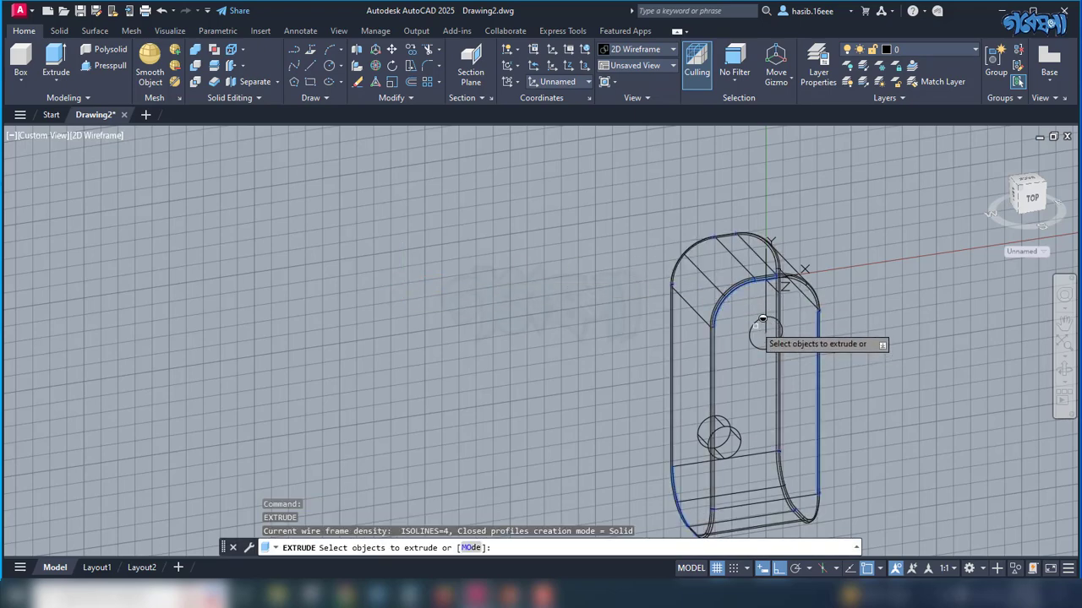
pyautogui.click(767, 313)
pyautogui.press('Return')
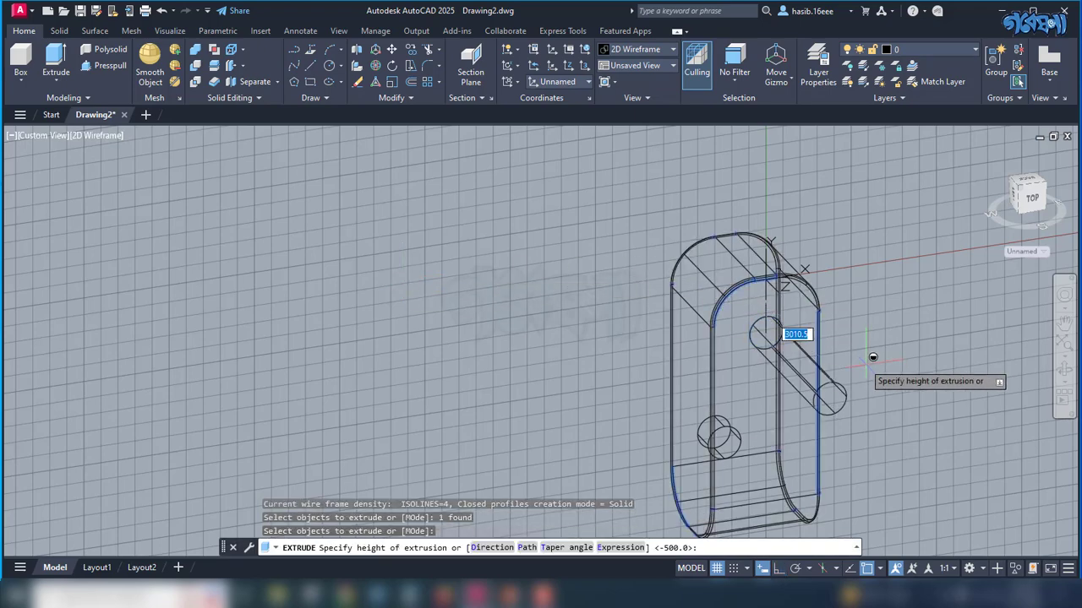
pyautogui.write('500')
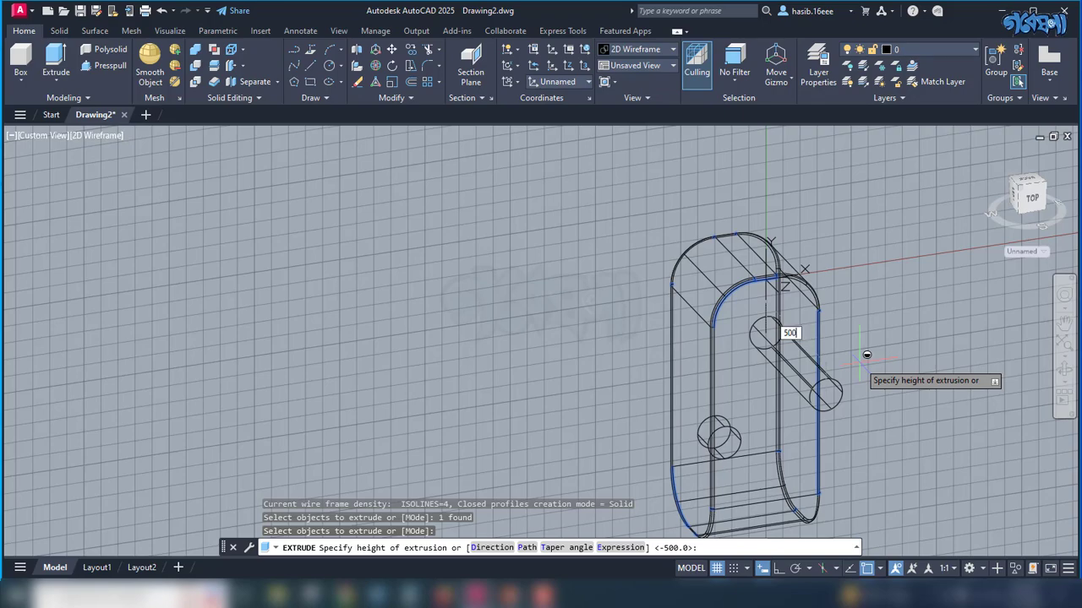
pyautogui.press('Return')
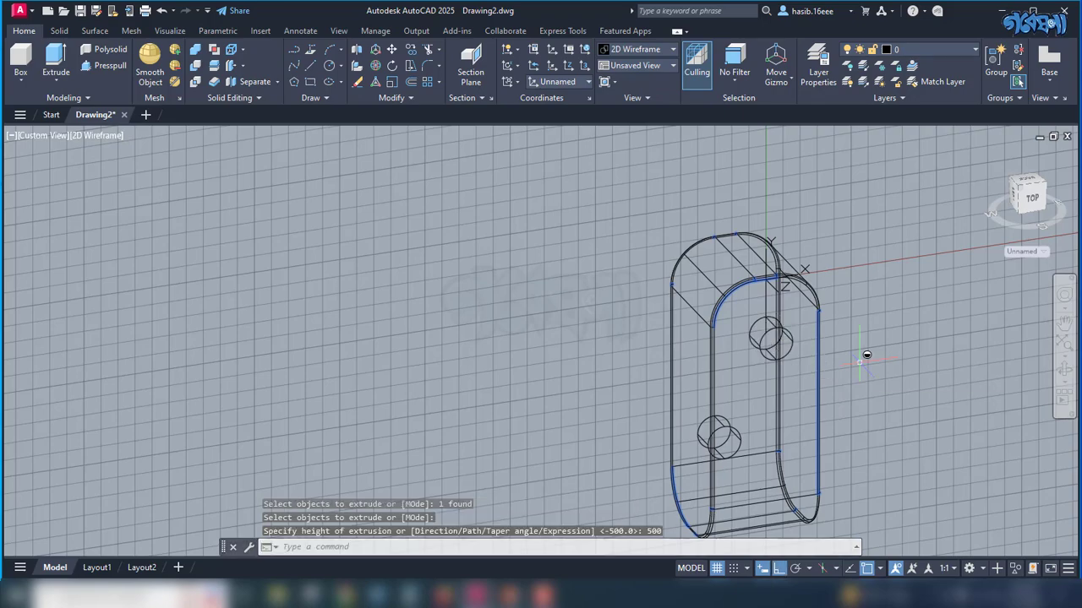
# Draw a 1500 line straight outward from the center of the front cylinder's outer face
pyautogui.keyDown('shift'); pyautogui.moveTo(866, 355); pyautogui.dragTo(812, 295, button='middle'); pyautogui.keyUp('shift')
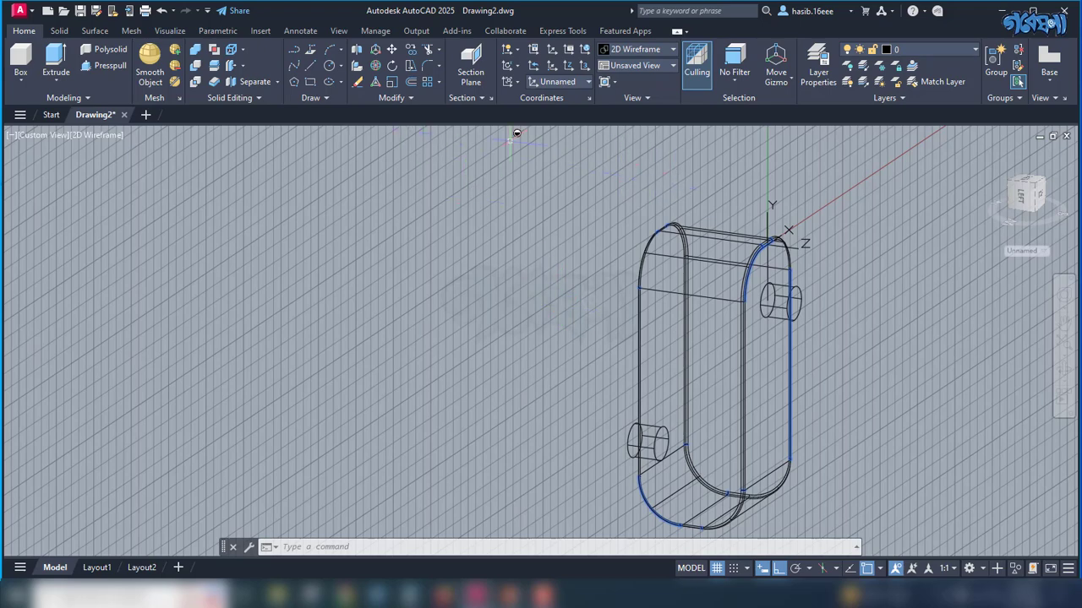
pyautogui.click(312, 66)
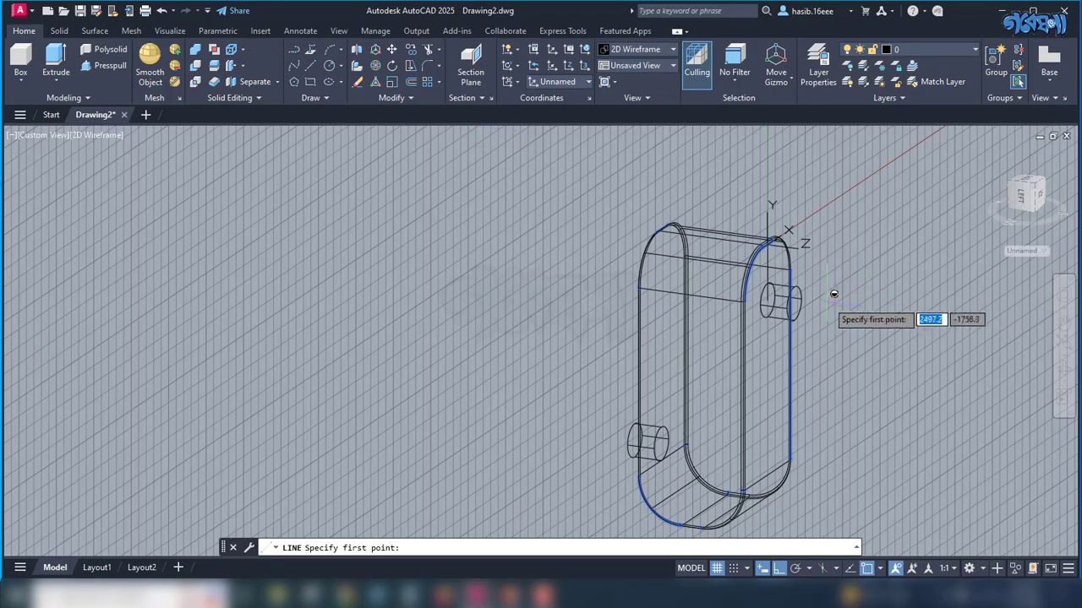
pyautogui.scroll(5, 801, 296)
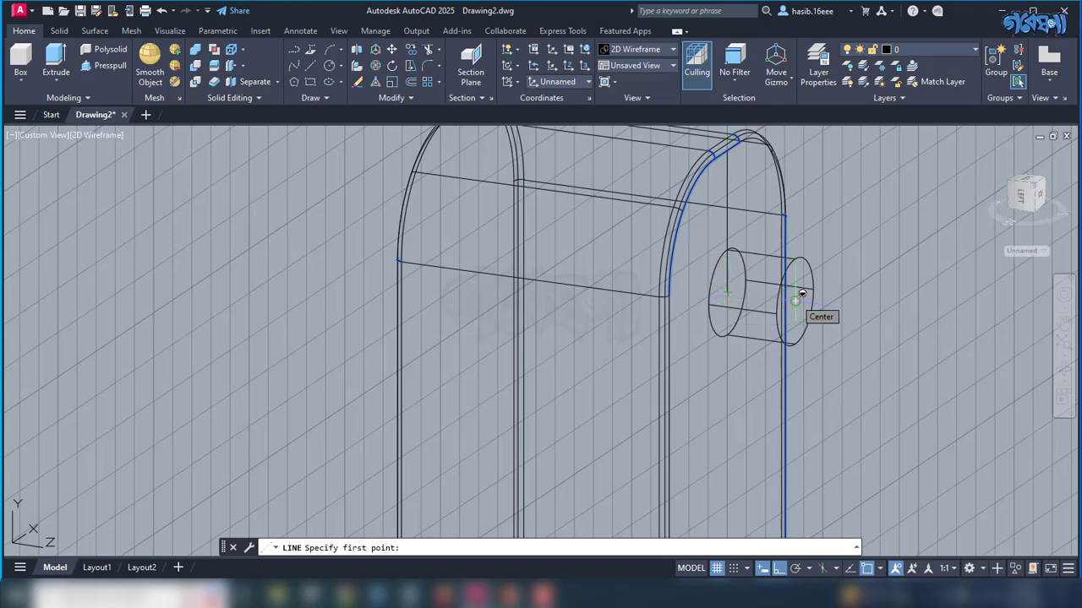
pyautogui.click(801, 294)
pyautogui.scroll(-5, 845, 309)
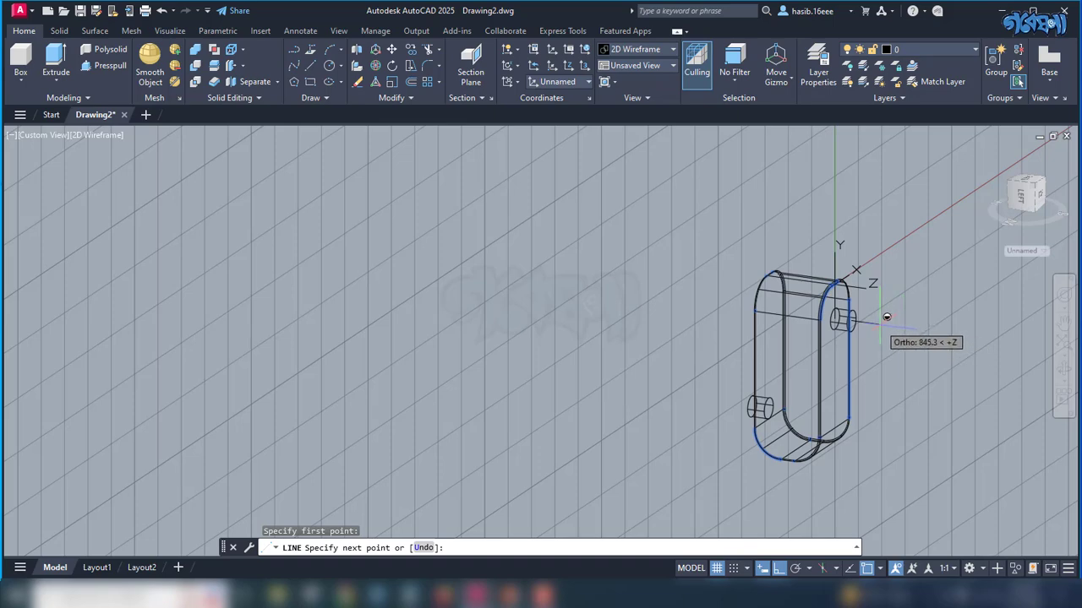
pyautogui.write('1')
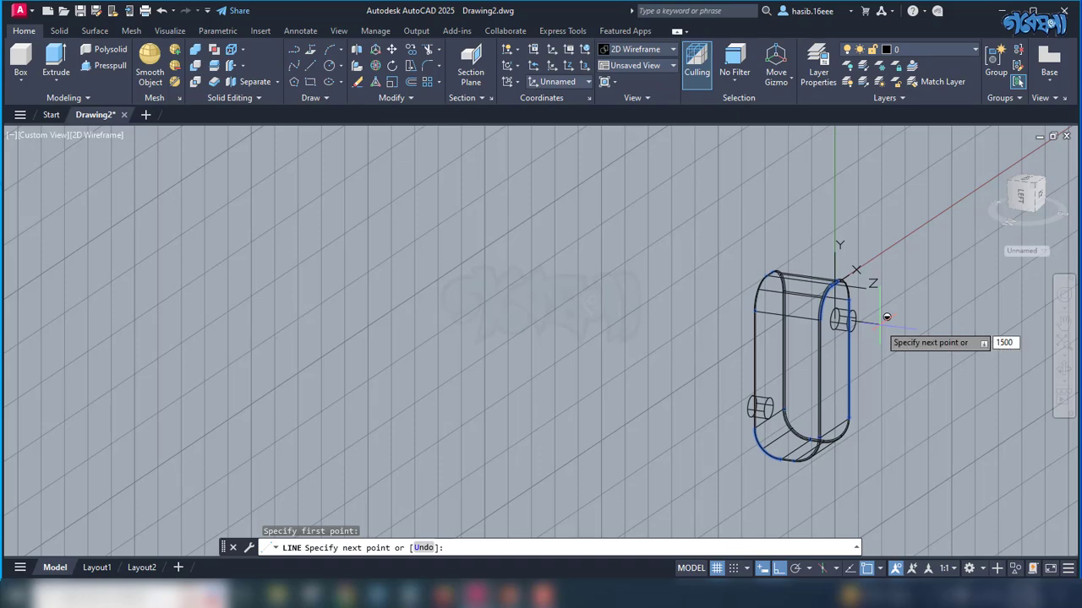
pyautogui.write('500')
pyautogui.press('Return')
pyautogui.scroll(5, 882, 317)
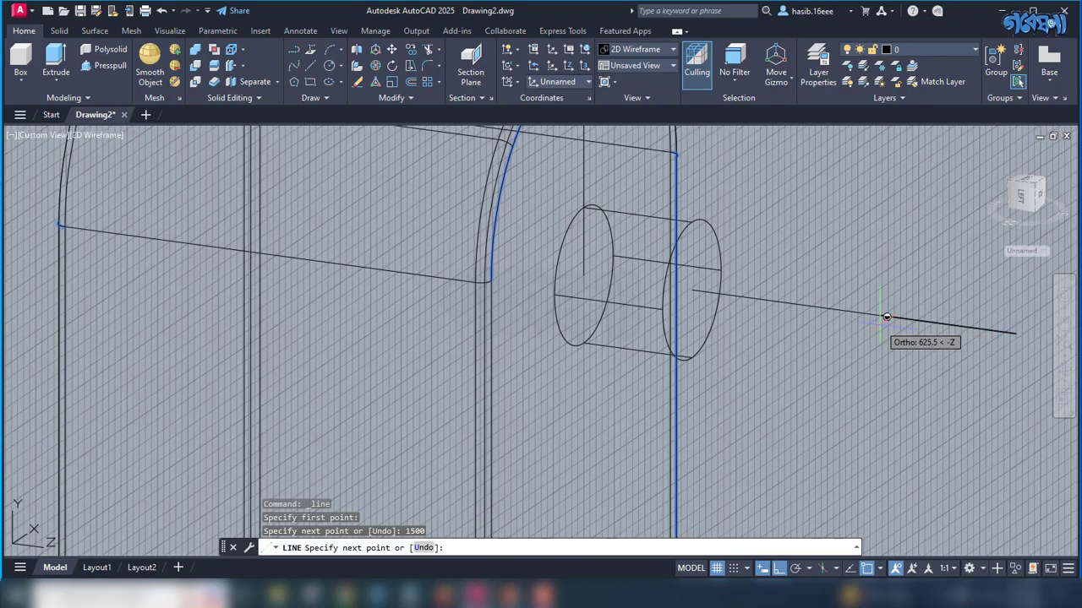
pyautogui.press('Return')
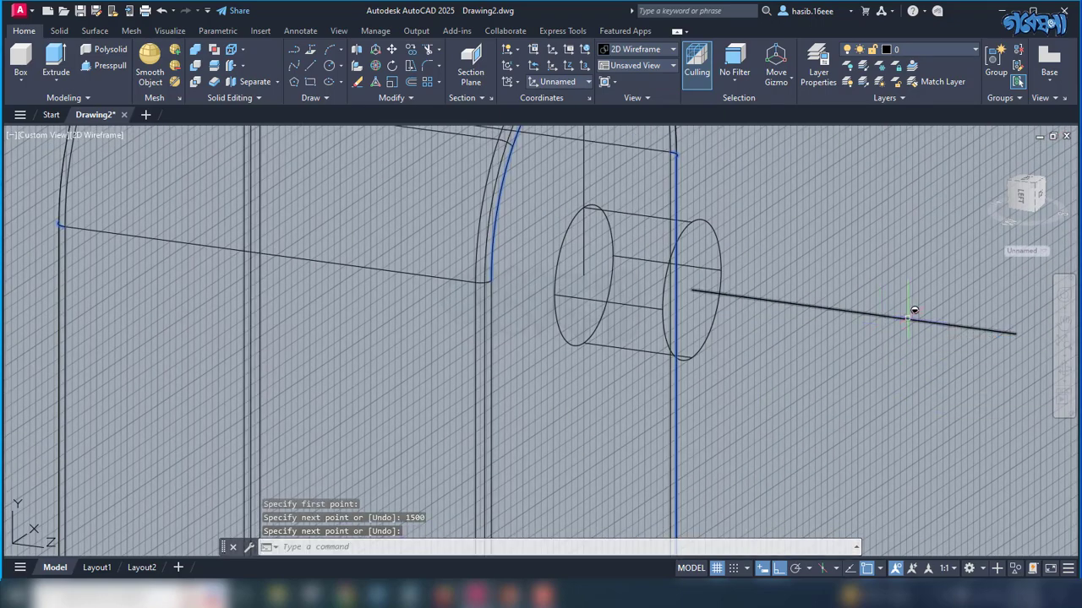
pyautogui.click(912, 313)
pyautogui.scroll(-5, 892, 390)
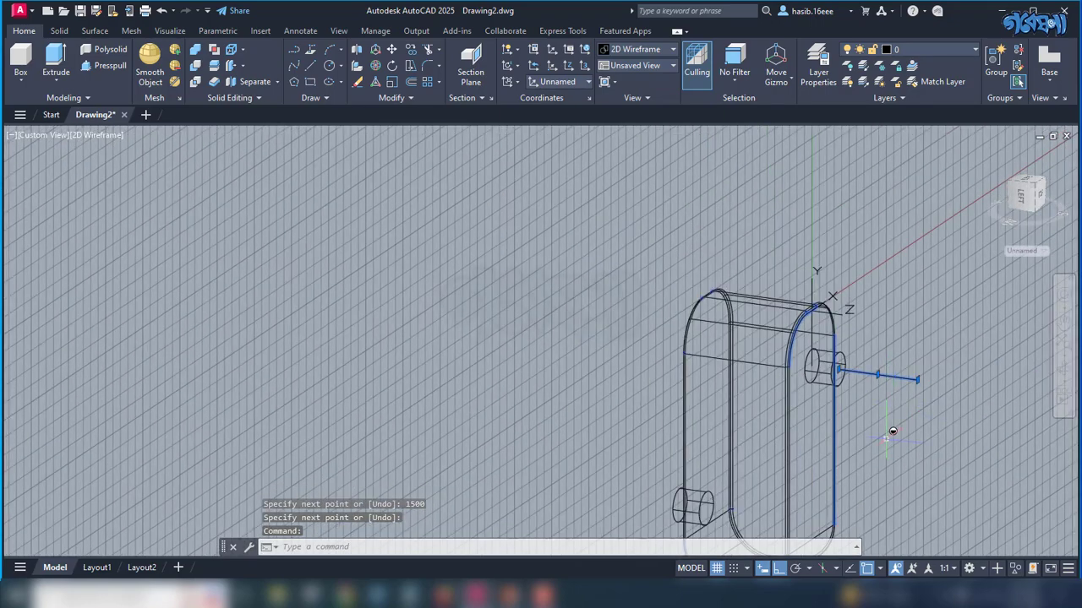
pyautogui.press('Escape')
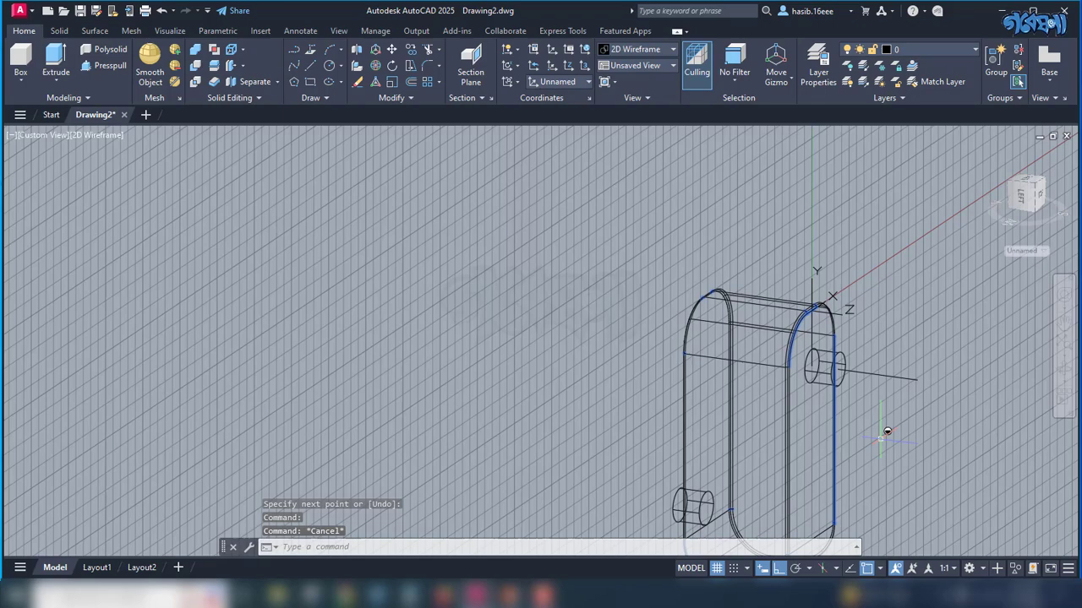
# Draw a second line from the front cylinder's outer-face center back through the link, ending well beyond its back face
pyautogui.click(310, 68)
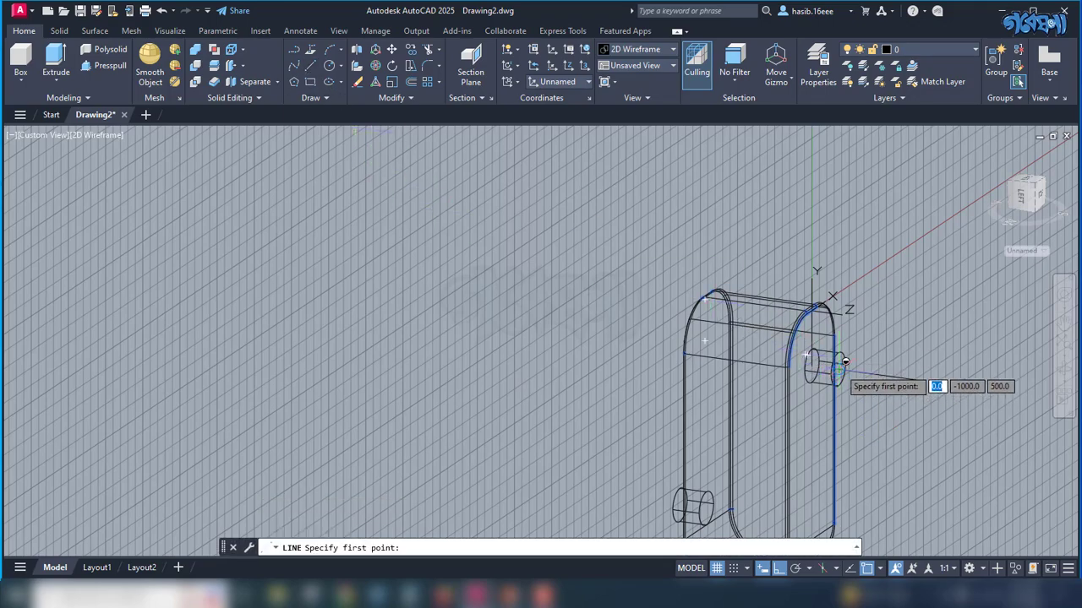
pyautogui.scroll(5, 845, 362)
pyautogui.click(833, 367)
pyautogui.scroll(-5, 722, 372)
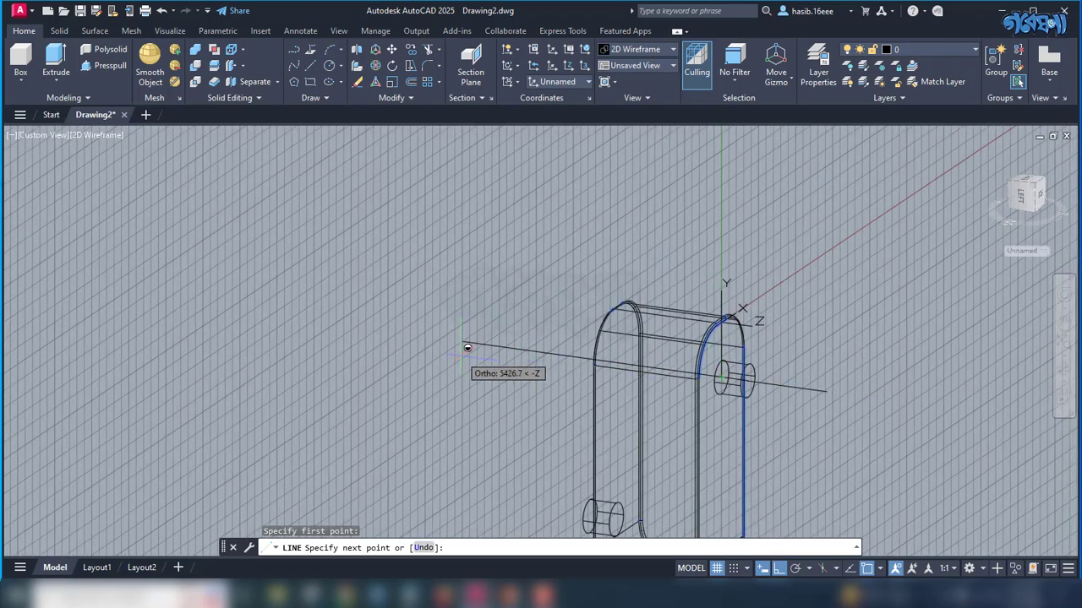
pyautogui.click(418, 336)
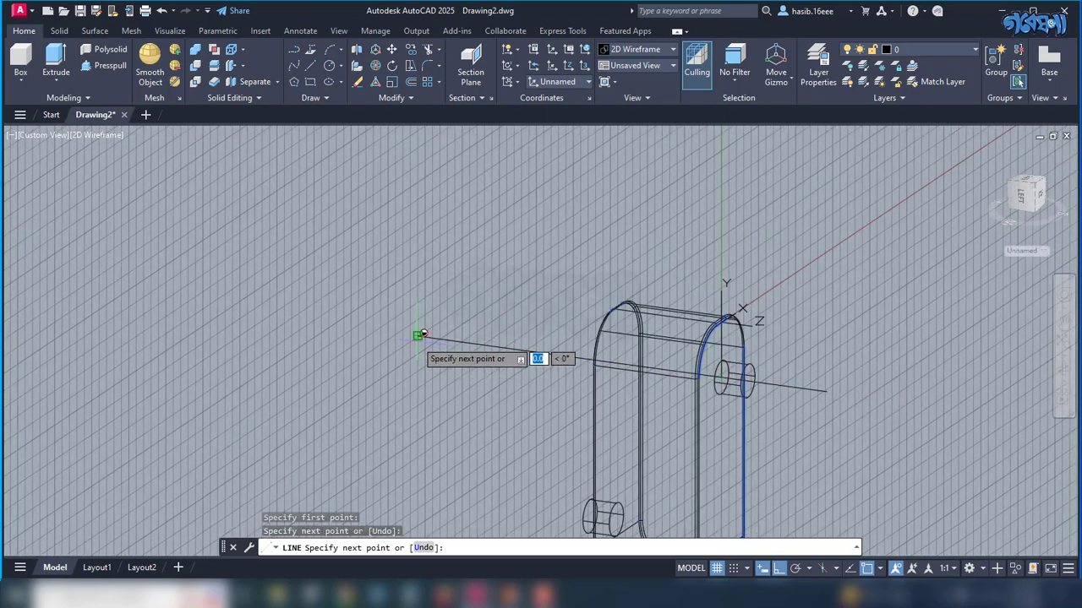
pyautogui.press('Return')
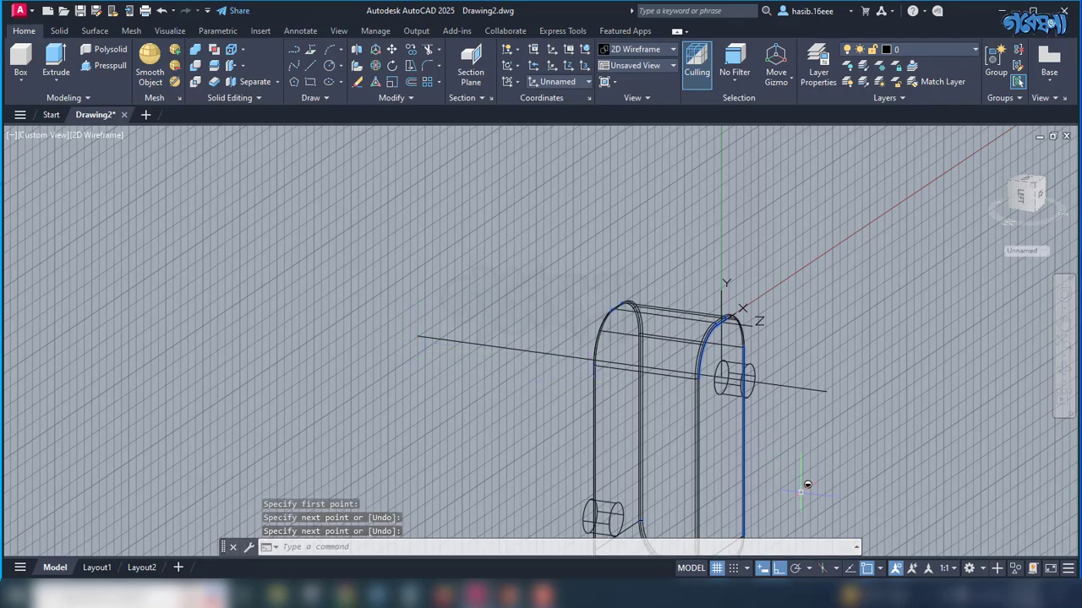
# Define a new UCS by Z-axis vector, with its origin at the top of the link's back face and Z pointing out of its side
pyautogui.keyDown('shift'); pyautogui.moveTo(807, 485); pyautogui.dragTo(509, 450, button='middle'); pyautogui.keyUp('shift')
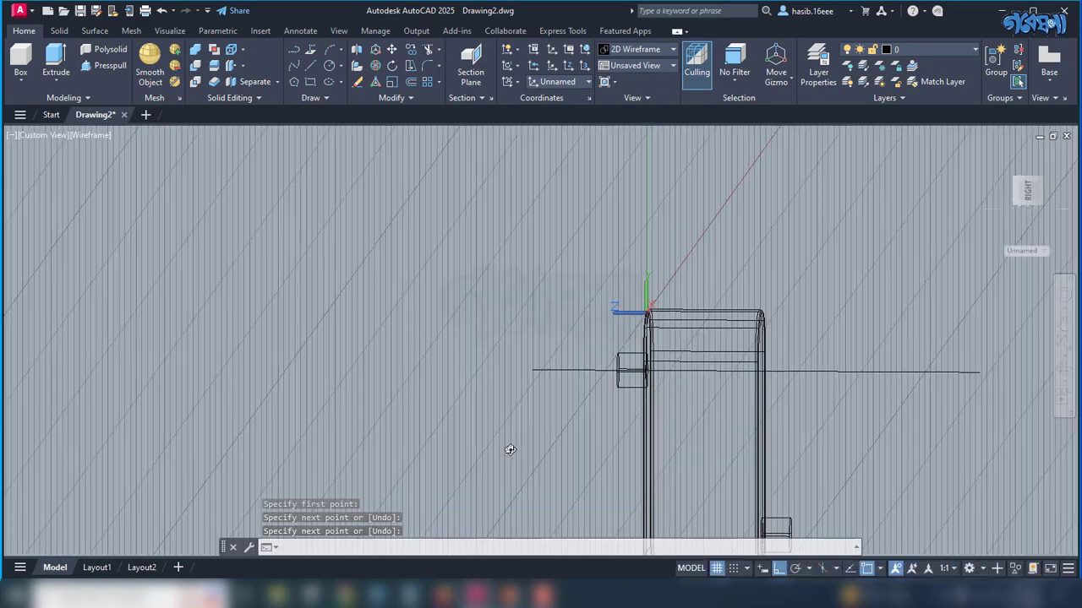
pyautogui.scroll(-2, 453, 327)
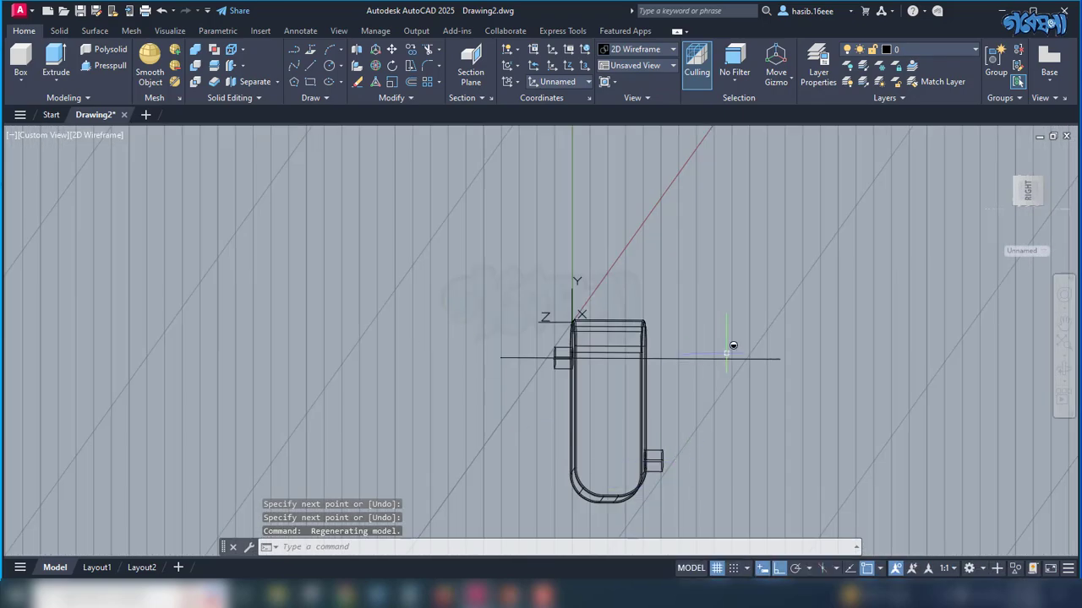
pyautogui.scroll(4, 724, 355)
pyautogui.scroll(-2, 724, 358)
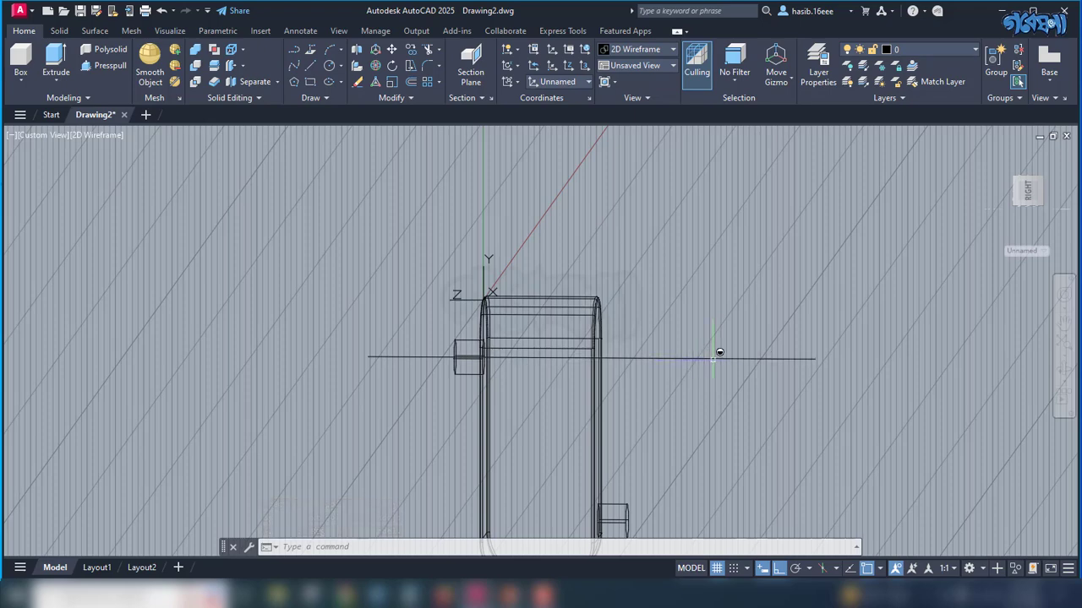
pyautogui.scroll(-3, 724, 352)
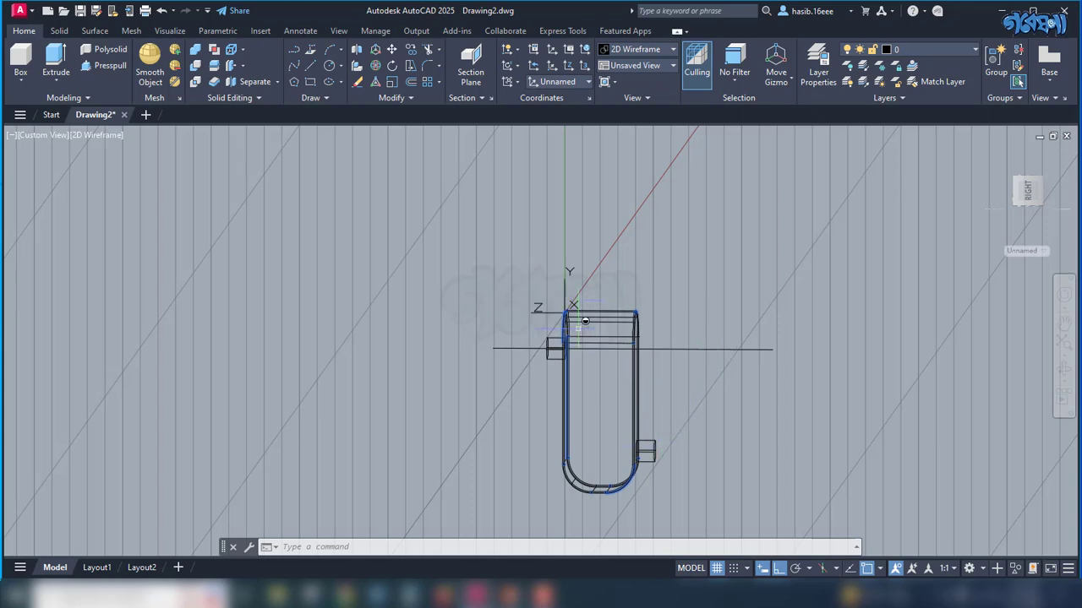
pyautogui.scroll(2, 580, 302)
pyautogui.scroll(-2, 578, 305)
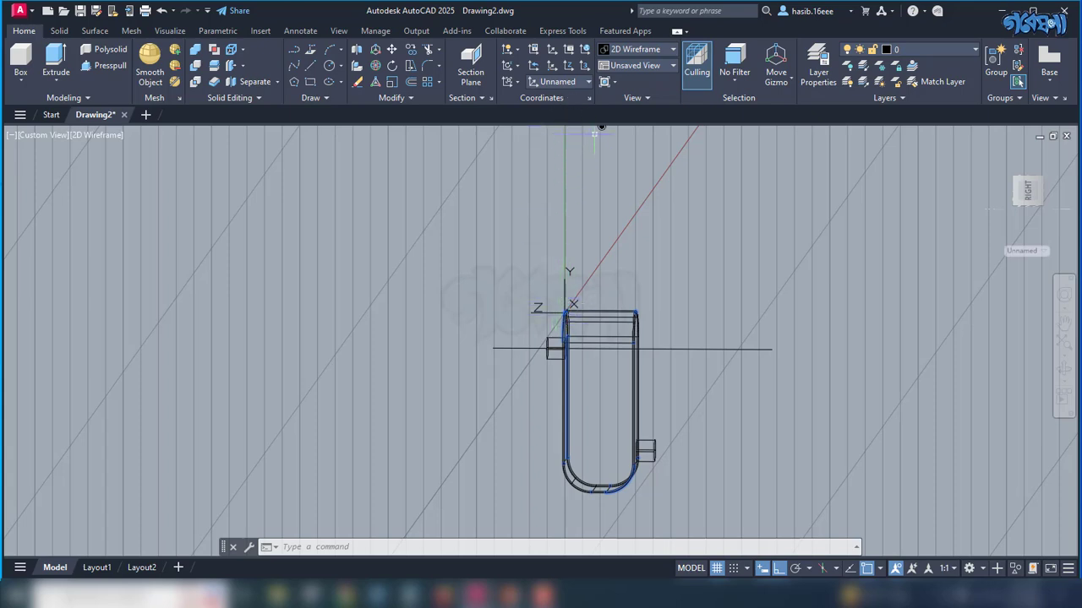
pyautogui.click(569, 70)
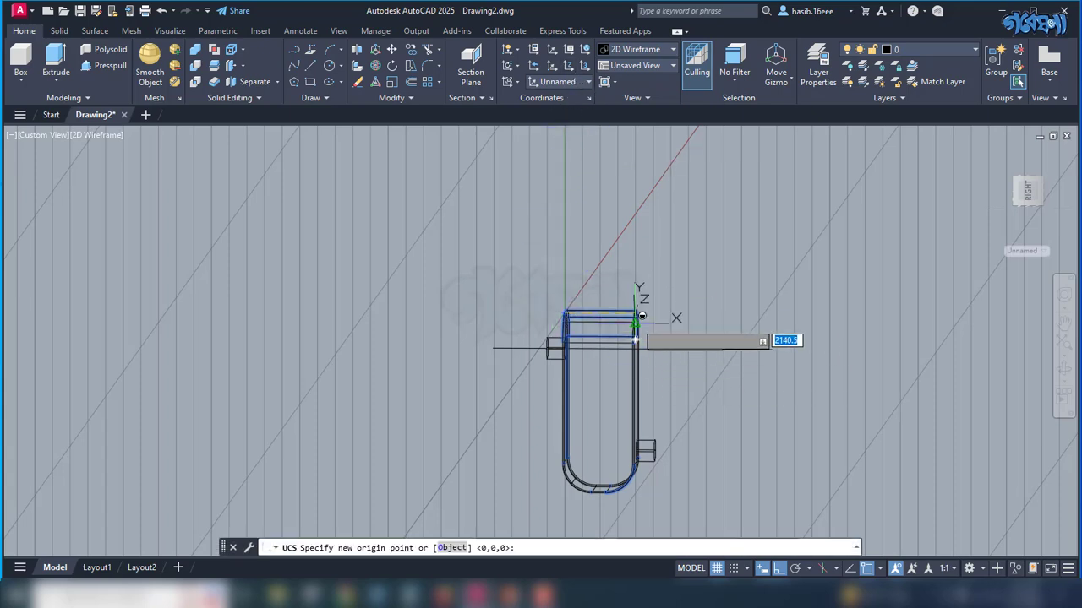
pyautogui.click(639, 308)
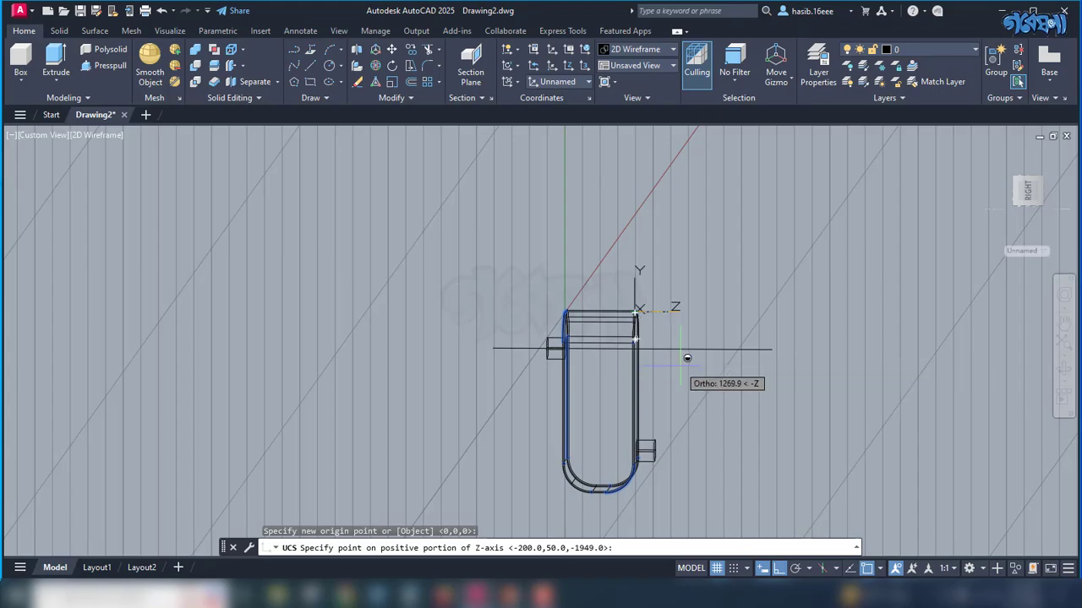
pyautogui.keyDown('shift'); pyautogui.moveTo(685, 357); pyautogui.dragTo(429, 393, button='middle'); pyautogui.keyUp('shift')
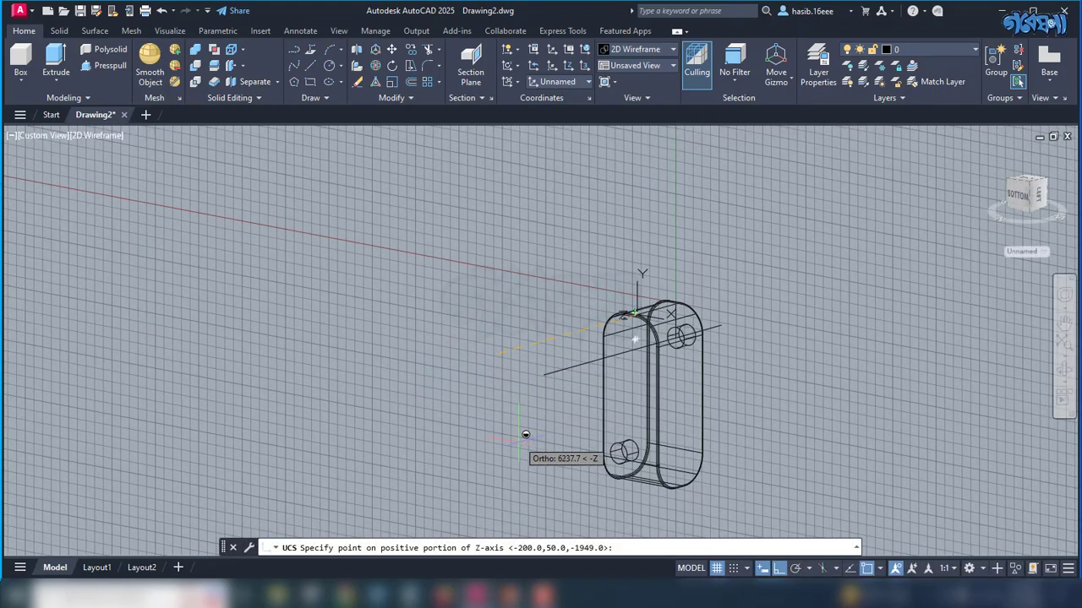
pyautogui.keyDown('shift'); pyautogui.moveTo(545, 453); pyautogui.dragTo(589, 459, button='middle'); pyautogui.keyUp('shift')
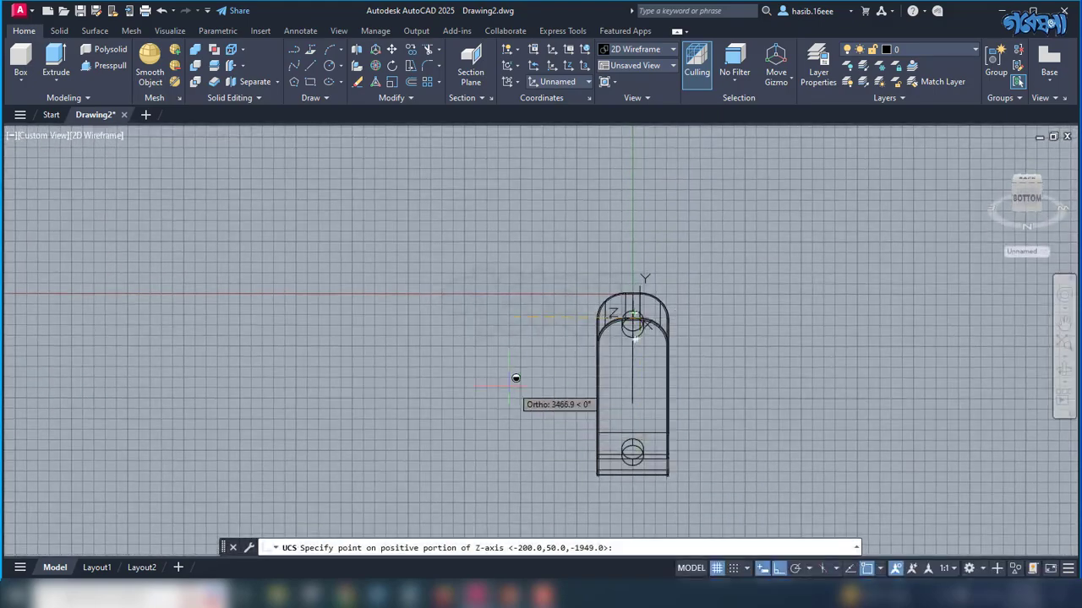
pyautogui.keyDown('shift'); pyautogui.moveTo(703, 388); pyautogui.dragTo(795, 436, button='middle'); pyautogui.keyUp('shift')
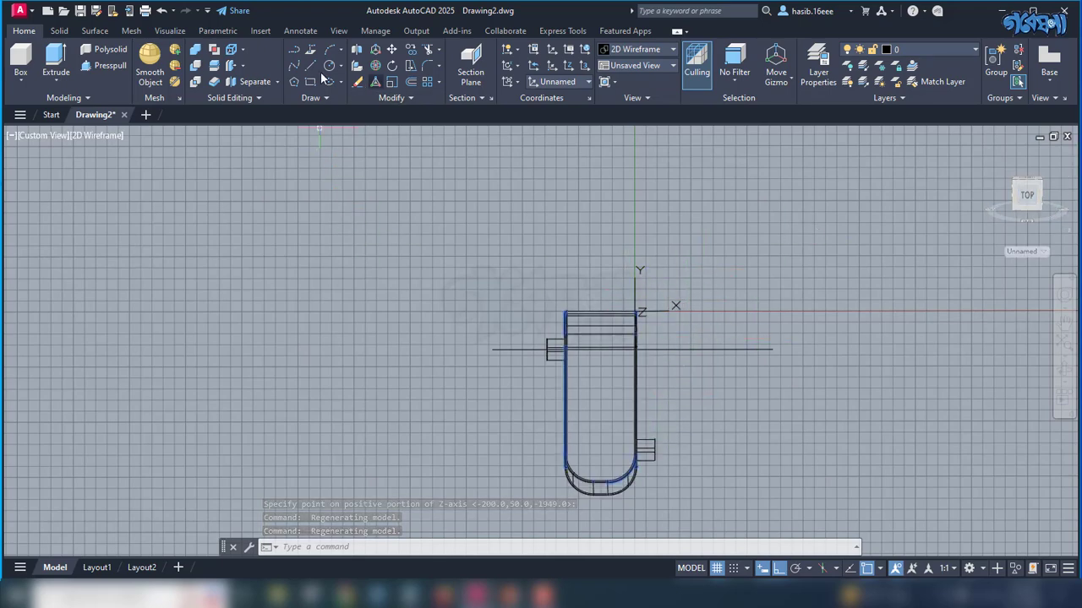
# Start a polyline at the center of the back cylinder's outer circular face
pyautogui.click(295, 50)
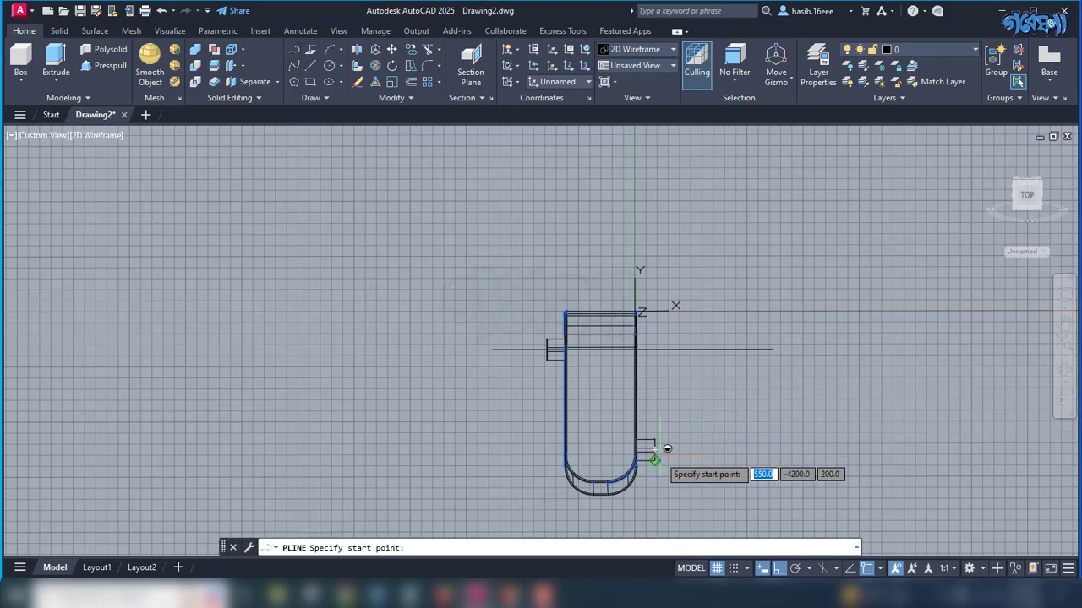
pyautogui.keyDown('shift'); pyautogui.moveTo(688, 452); pyautogui.dragTo(652, 435, button='middle'); pyautogui.keyUp('shift')
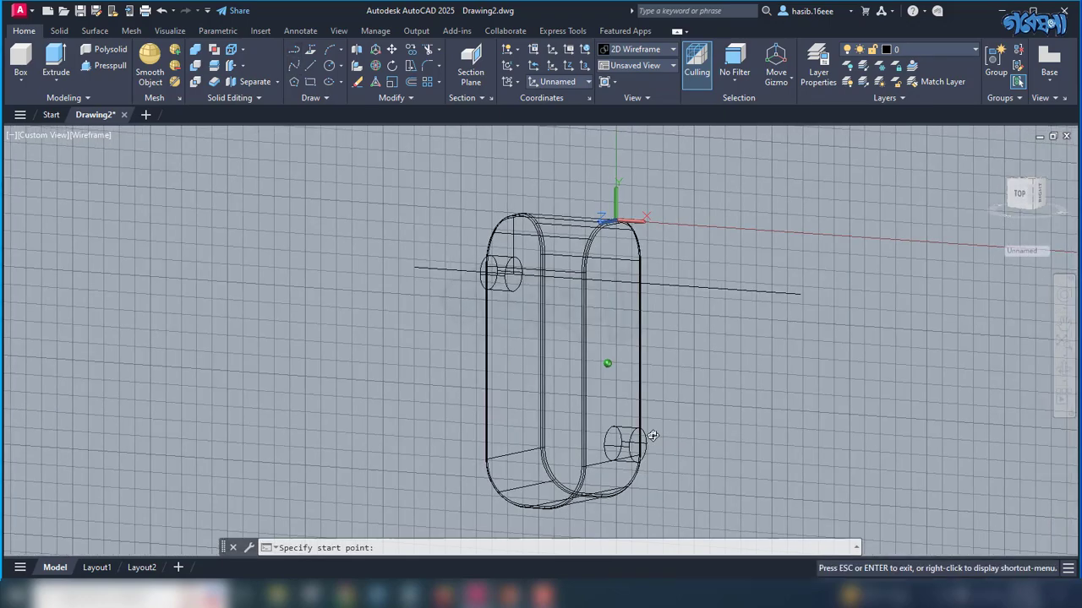
pyautogui.scroll(5, 642, 441)
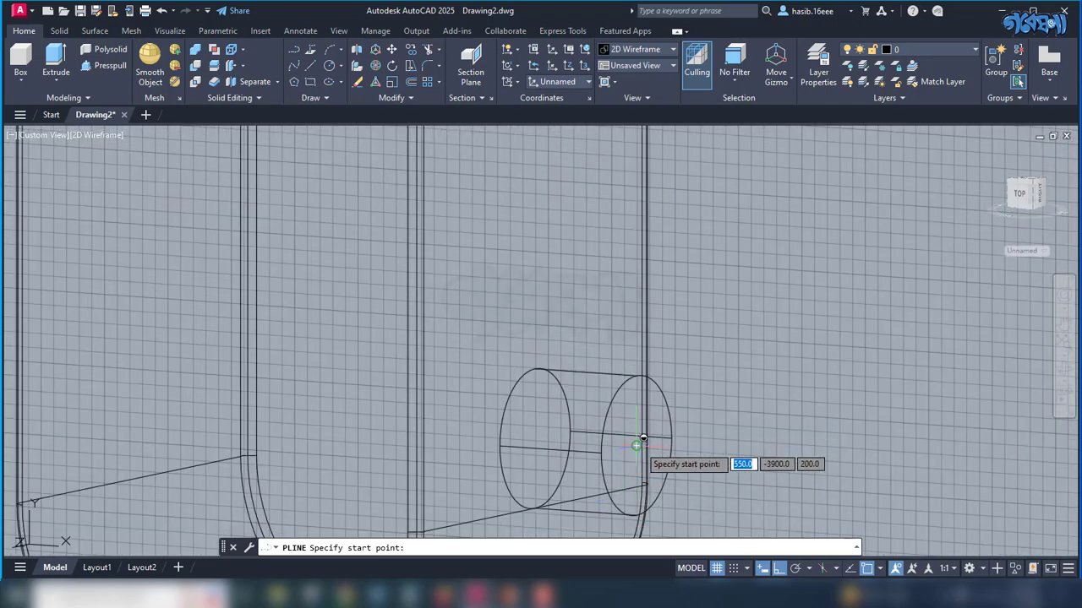
pyautogui.click(642, 440)
pyautogui.scroll(-5, 756, 454)
pyautogui.keyDown('shift'); pyautogui.moveTo(755, 454); pyautogui.dragTo(800, 450, button='middle'); pyautogui.keyUp('shift')
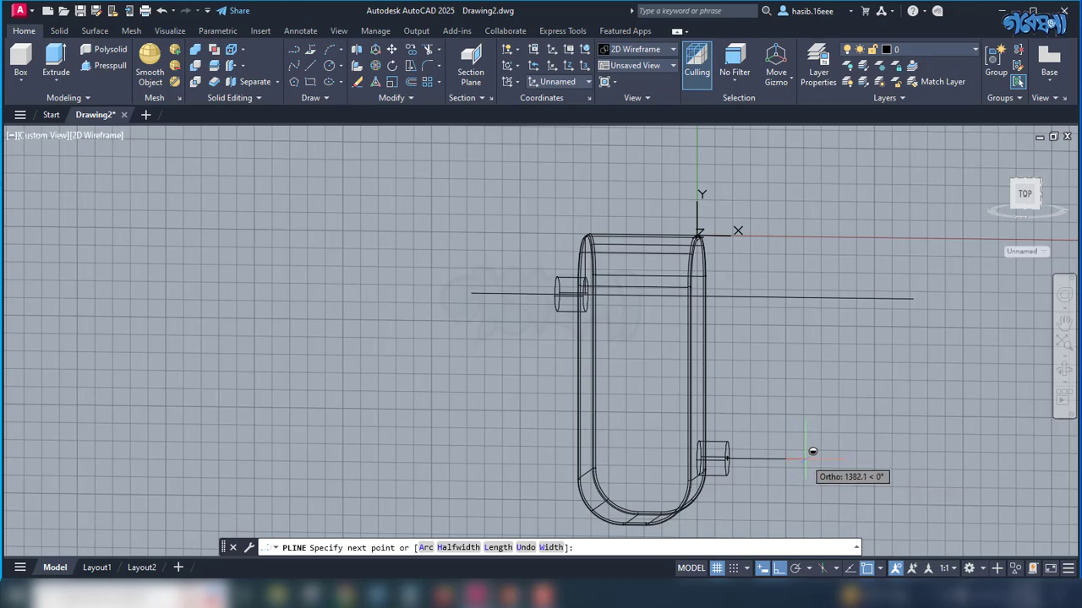
pyautogui.write('2000')
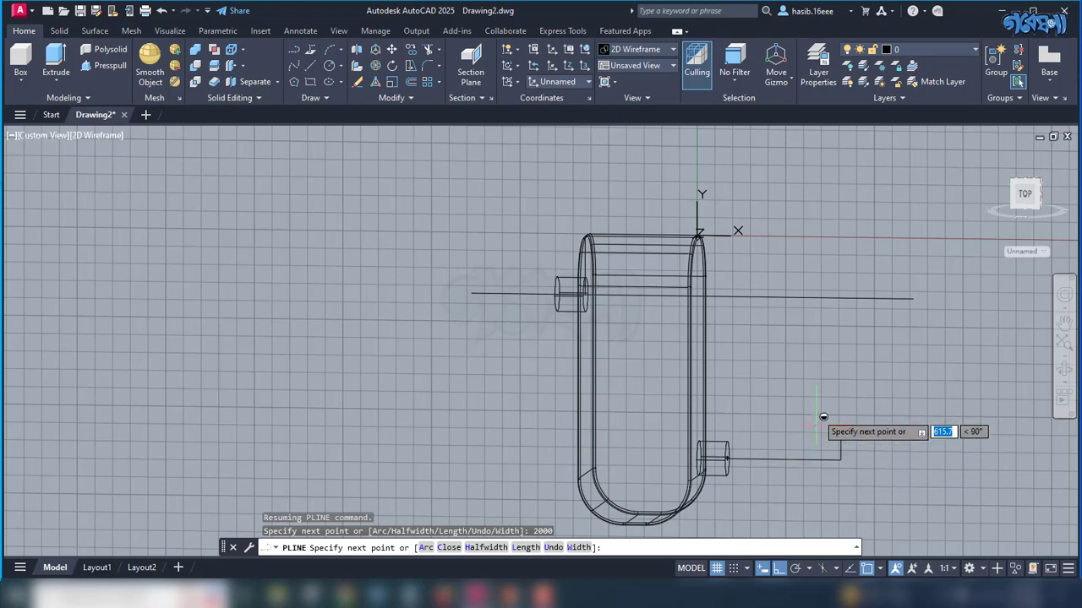
pyautogui.click(840, 435)
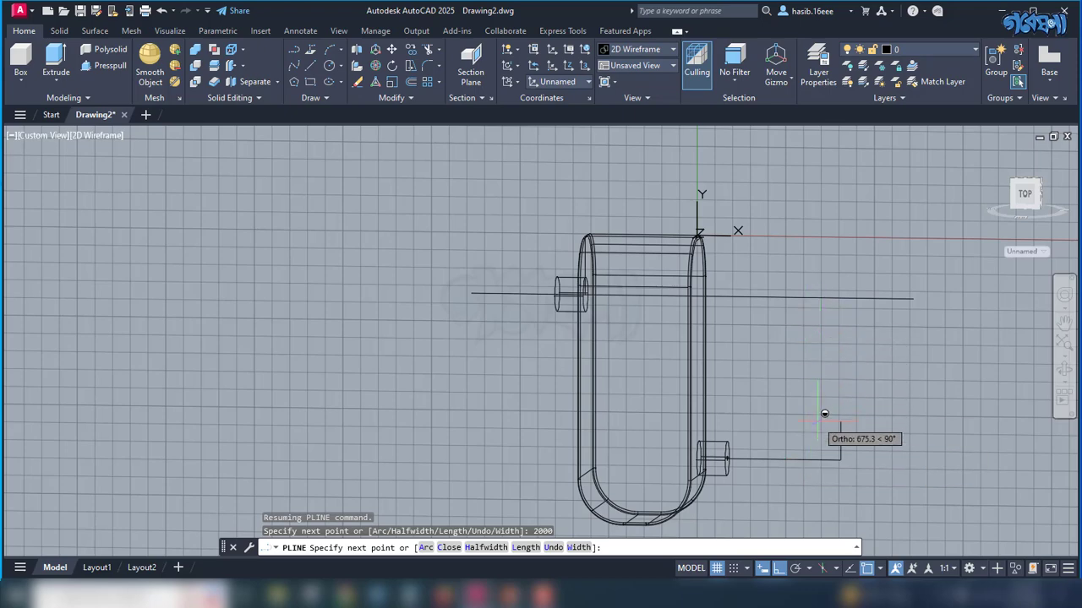
pyautogui.hotkey('ctrl', 'z')
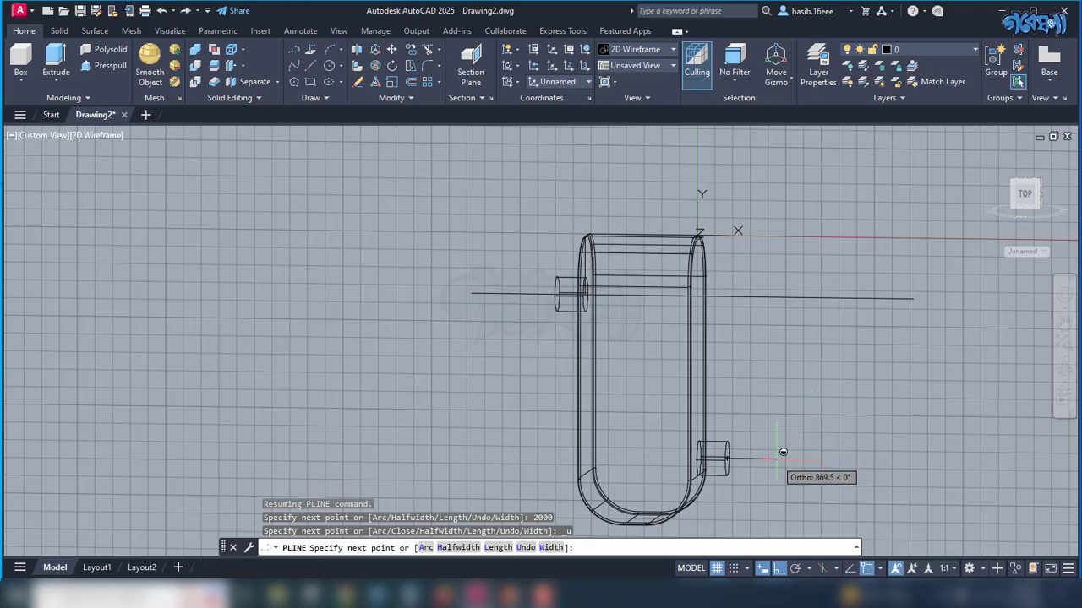
# Draw the polyline 1500 outward from the back cylinder, plus a perpendicular segment up to the long construction line
pyautogui.write('1')
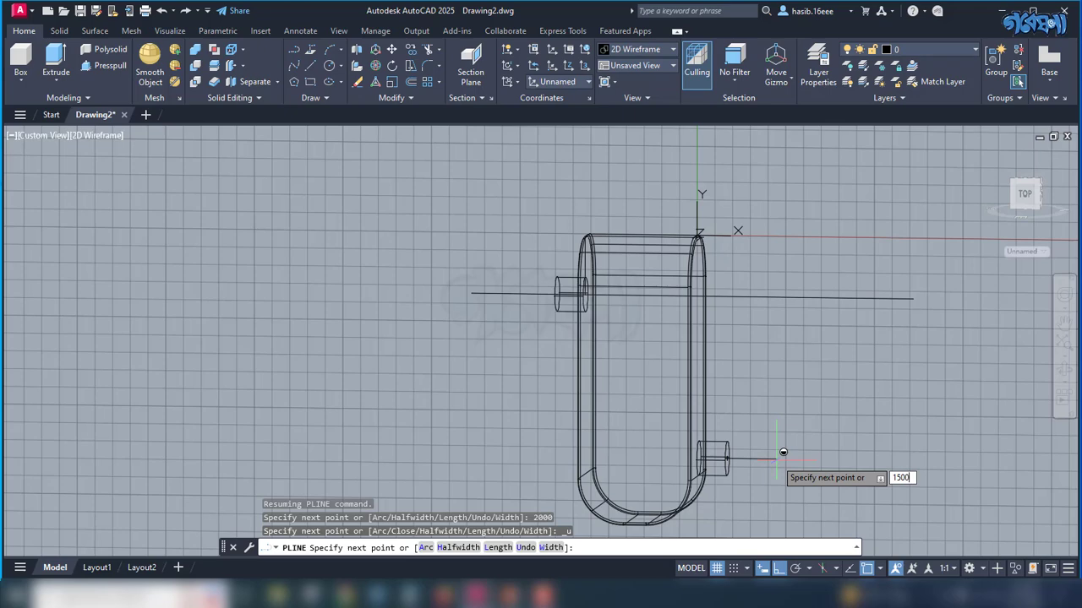
pyautogui.write('500')
pyautogui.press('Return')
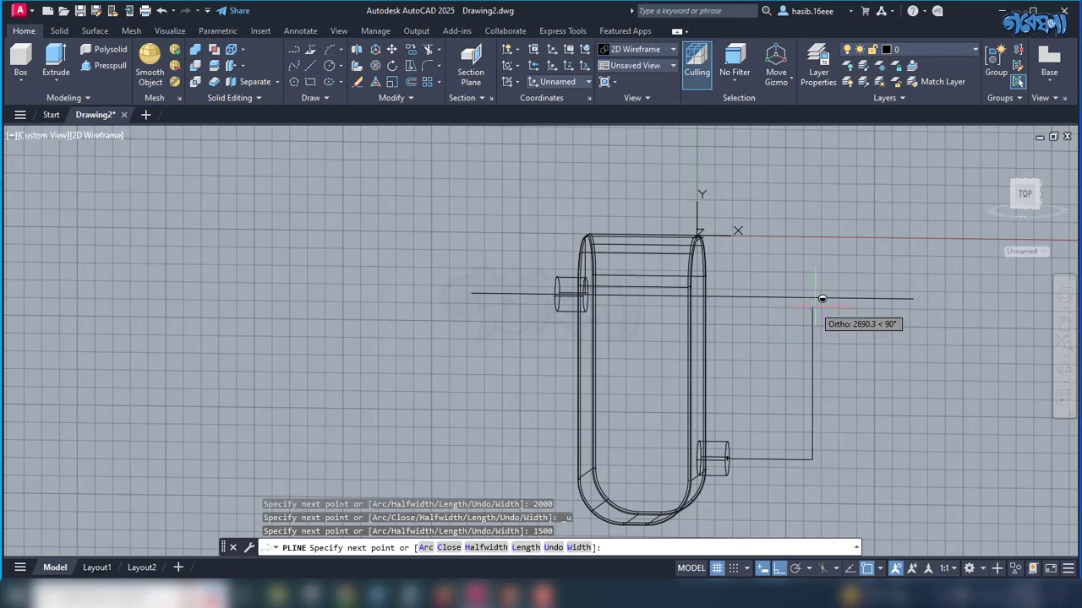
pyautogui.scroll(5, 815, 292)
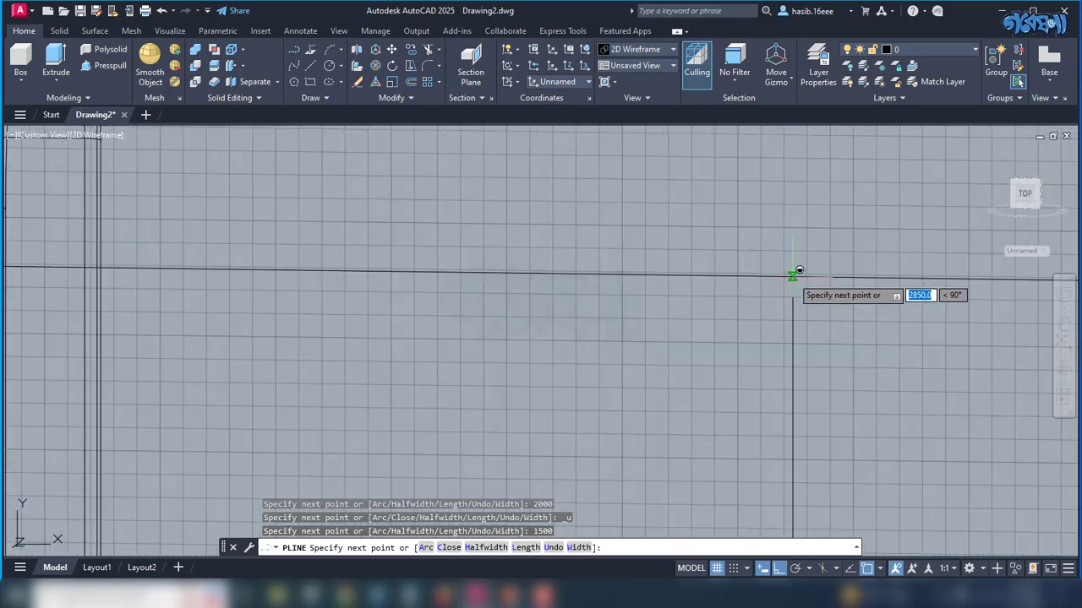
pyautogui.click(795, 272)
# Finish the polyline with a 2000 segment running outward along the long construction line, away from the link
pyautogui.scroll(-4, 797, 371)
pyautogui.scroll(-5, 905, 344)
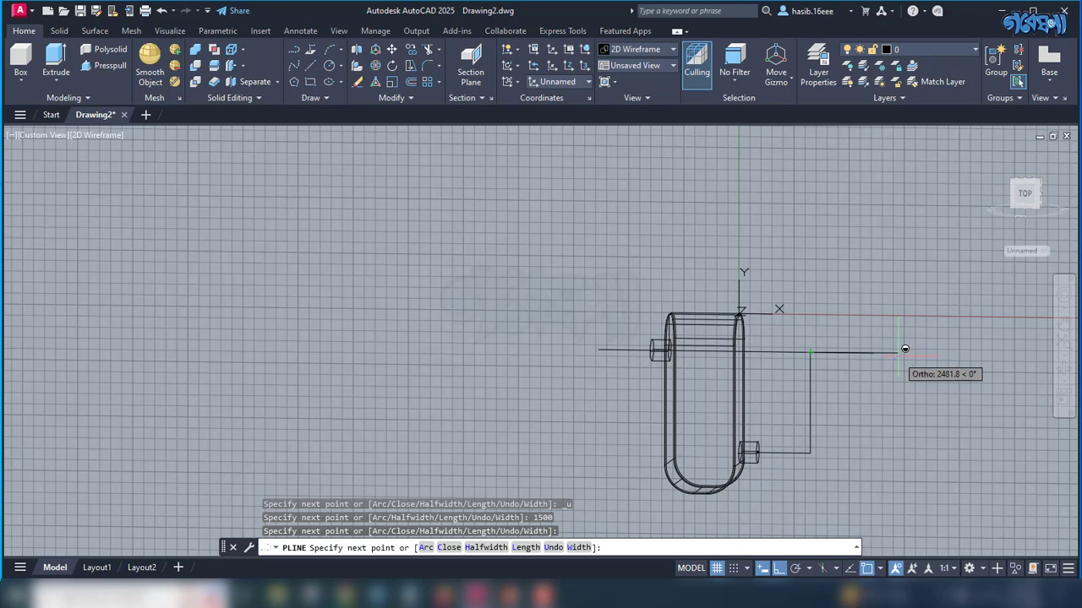
pyautogui.write('1')
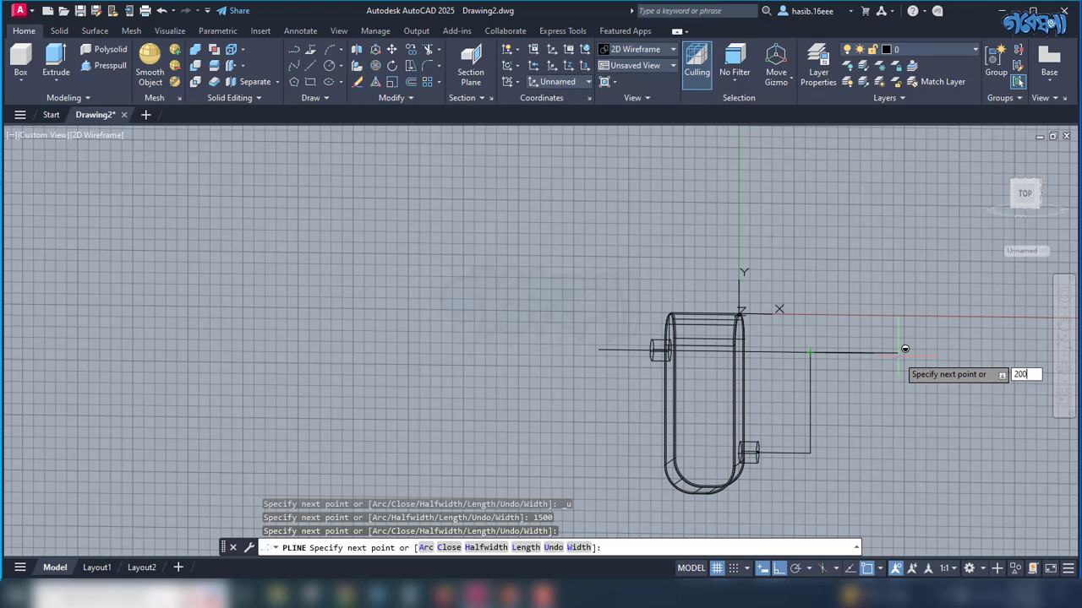
pyautogui.press('Return')
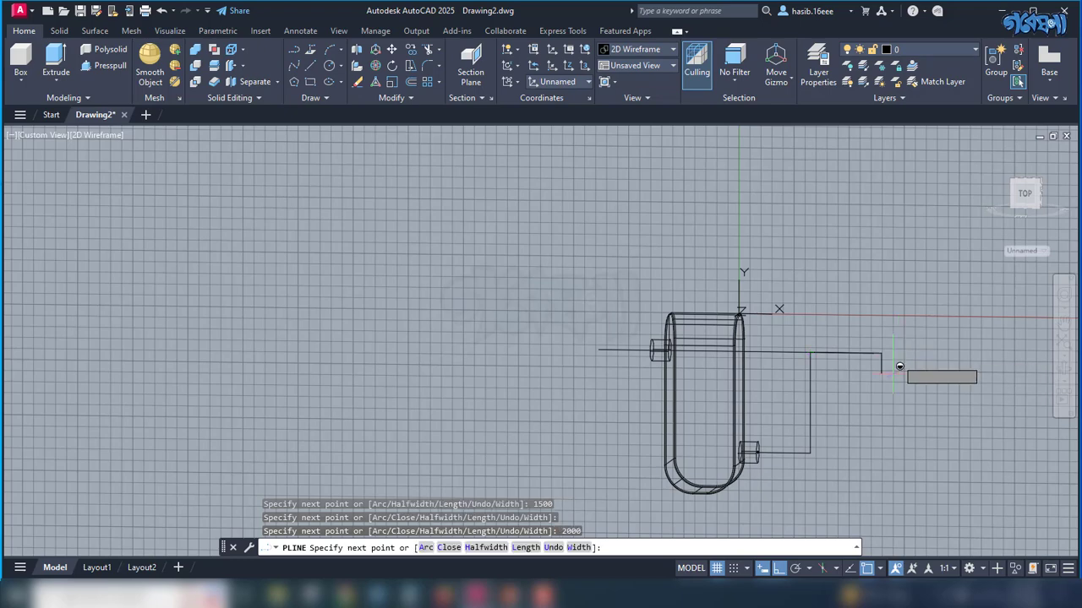
pyautogui.press('Return')
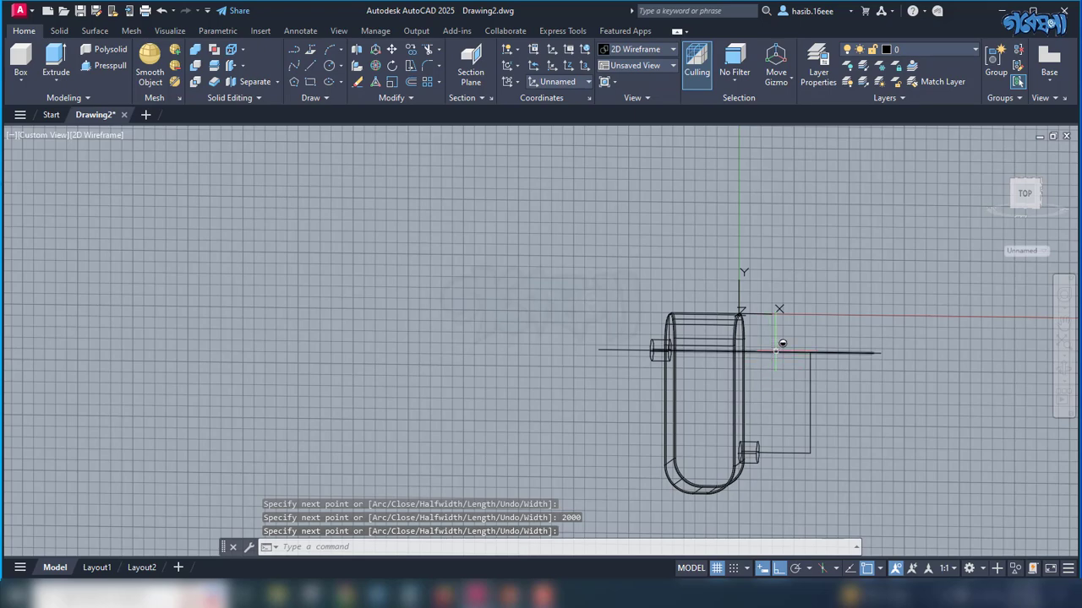
# Delete the long construction line running from the front cylinder through the link and beyond its back face
pyautogui.click(777, 353)
pyautogui.scroll(2, 779, 380)
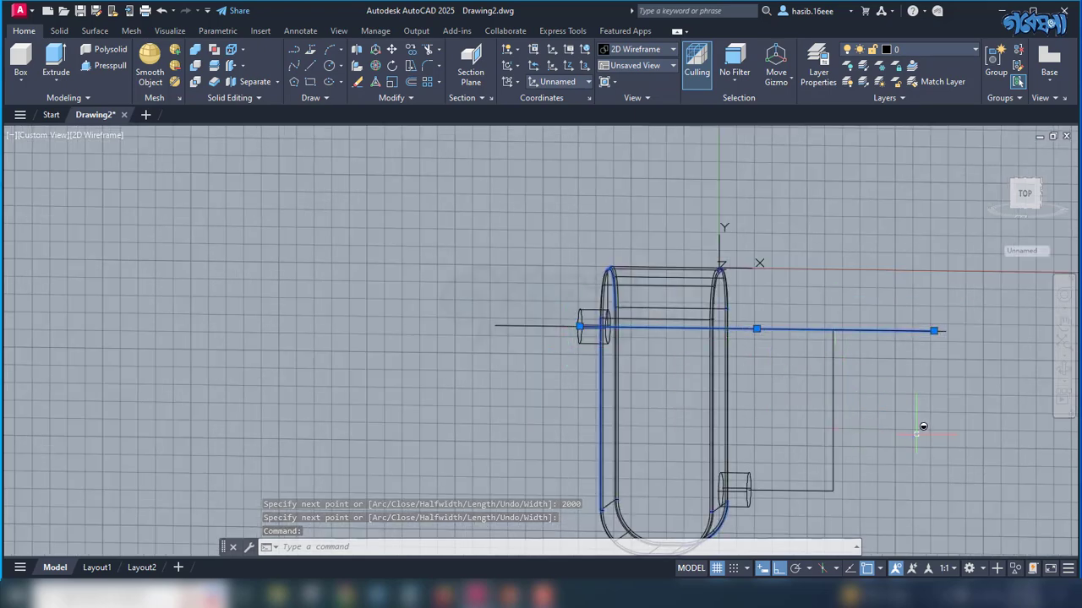
pyautogui.press('Delete')
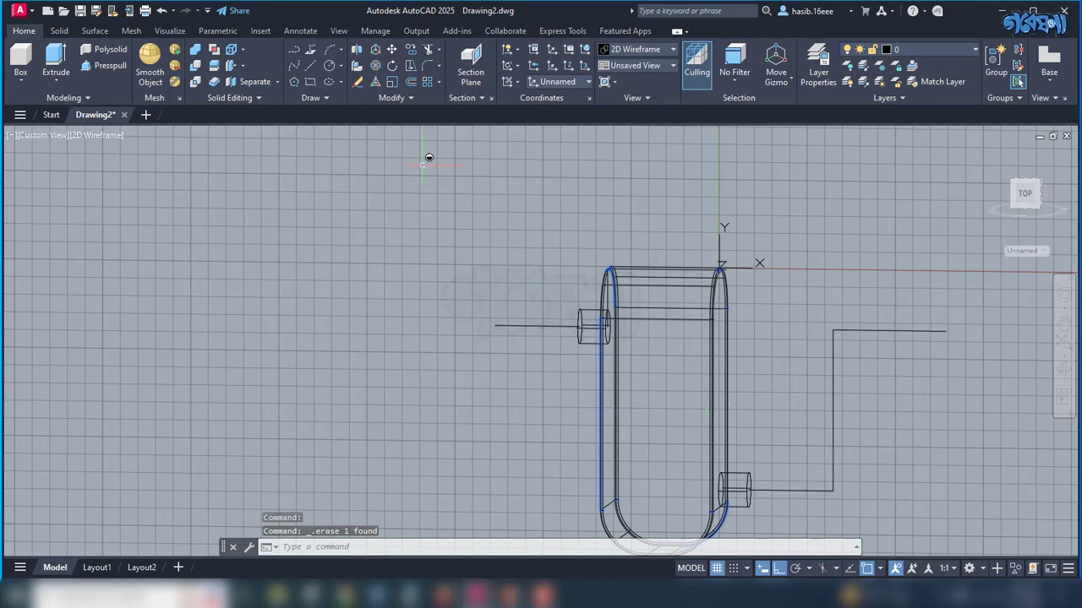
# Fillet both corners of the stepped polyline behind the link with a radius of 1000
pyautogui.click(427, 67)
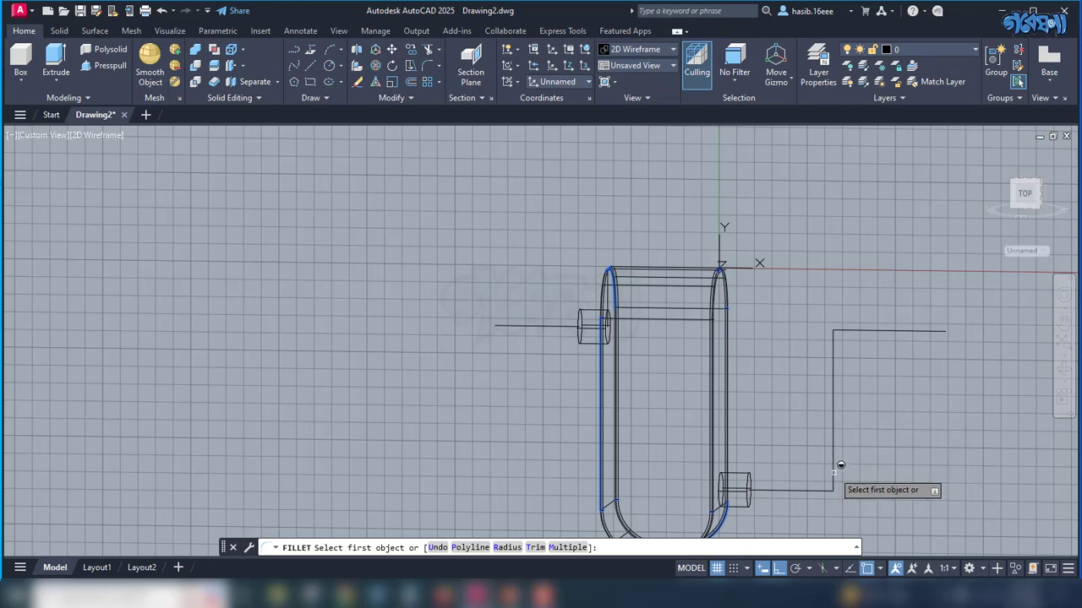
pyautogui.click(508, 548)
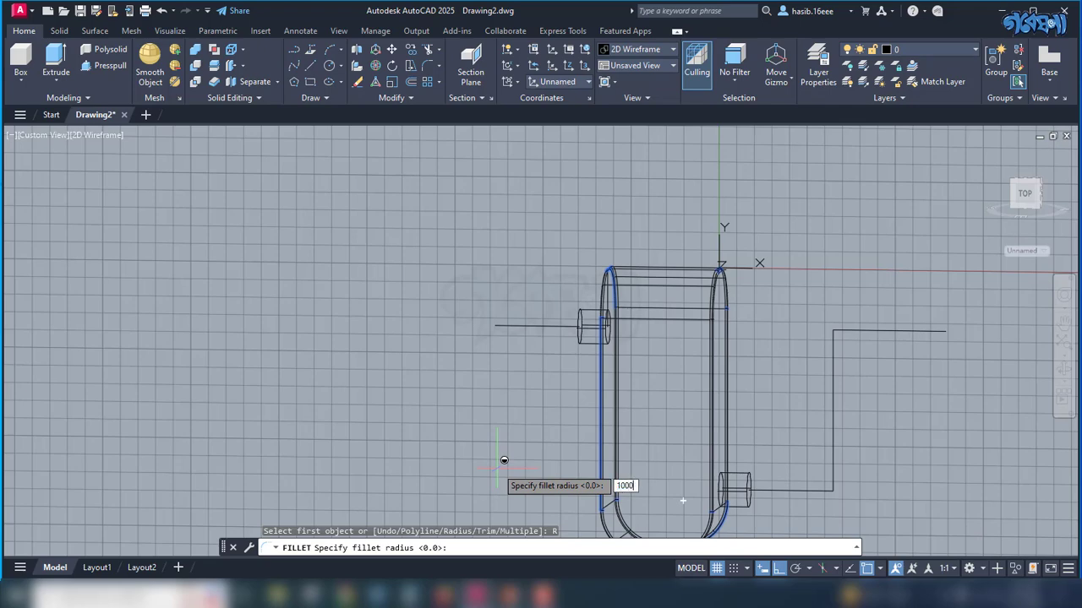
pyautogui.press('Return')
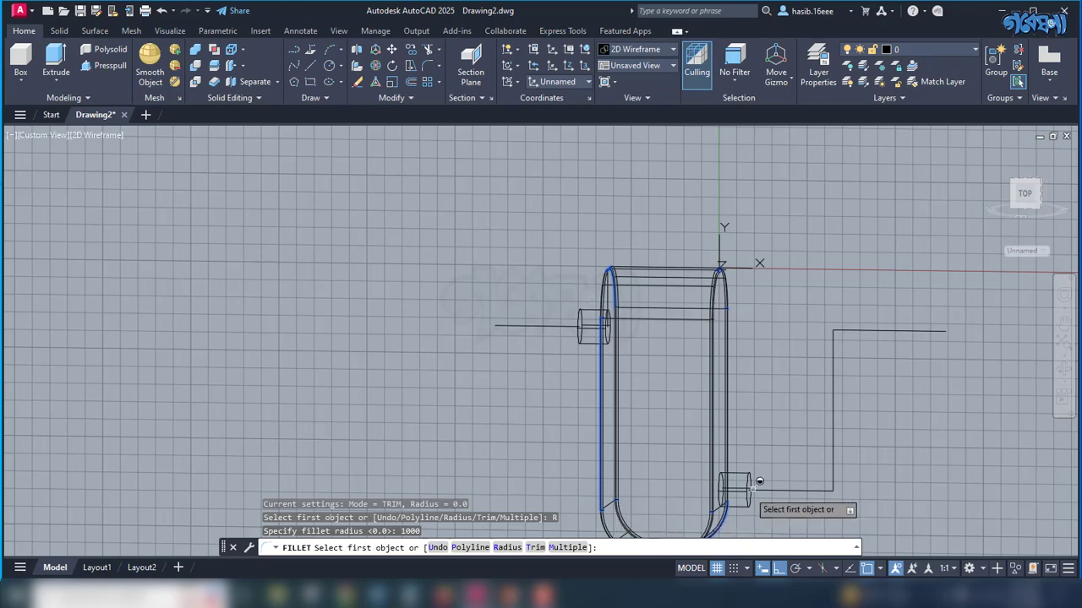
pyautogui.click(804, 487)
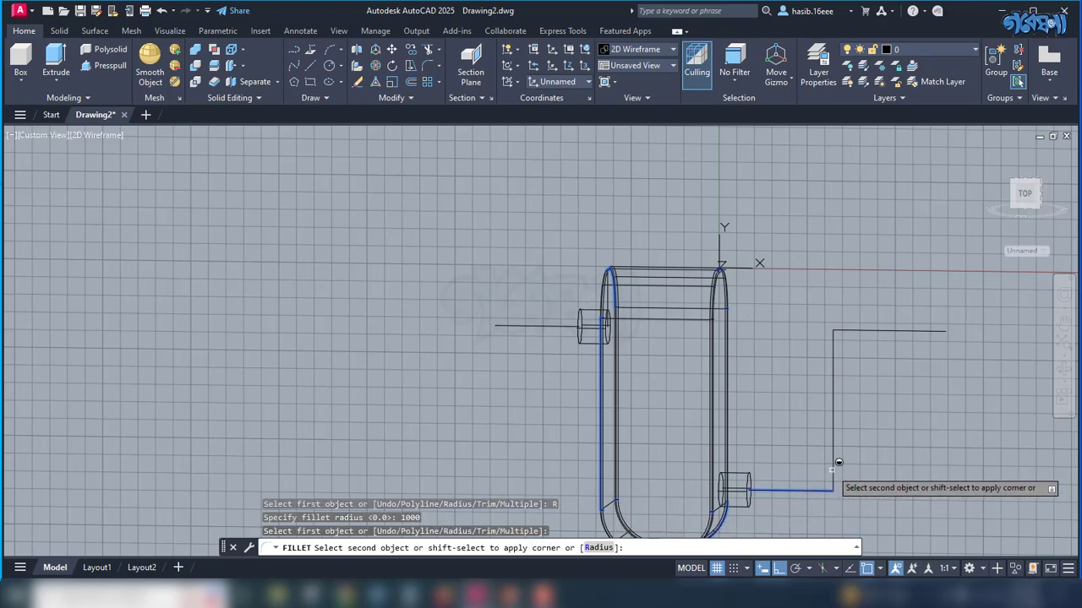
pyautogui.click(840, 462)
pyautogui.press('Return')
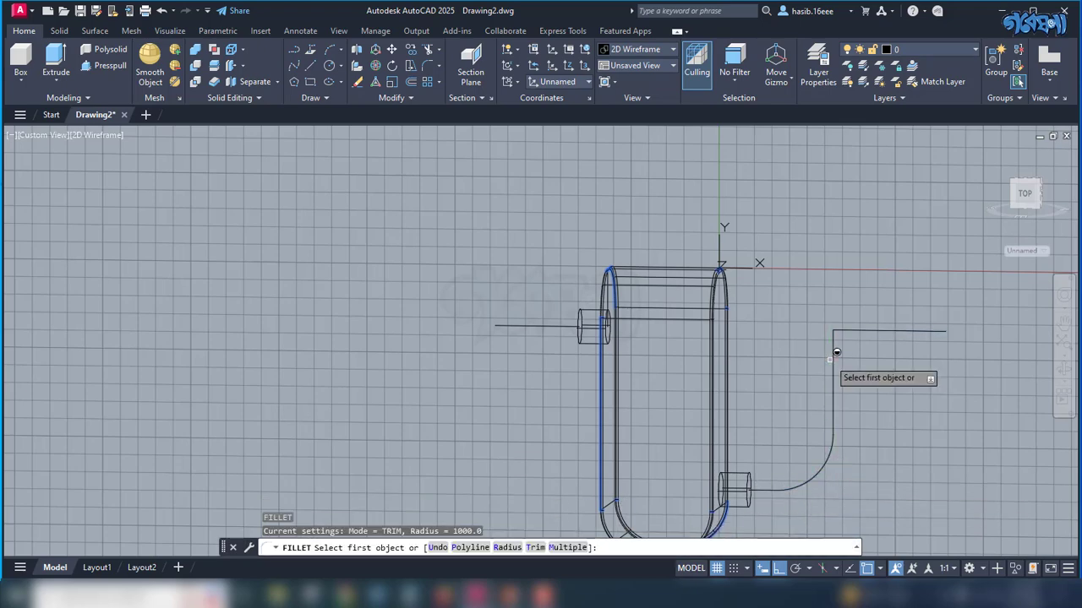
pyautogui.click(833, 345)
pyautogui.click(866, 327)
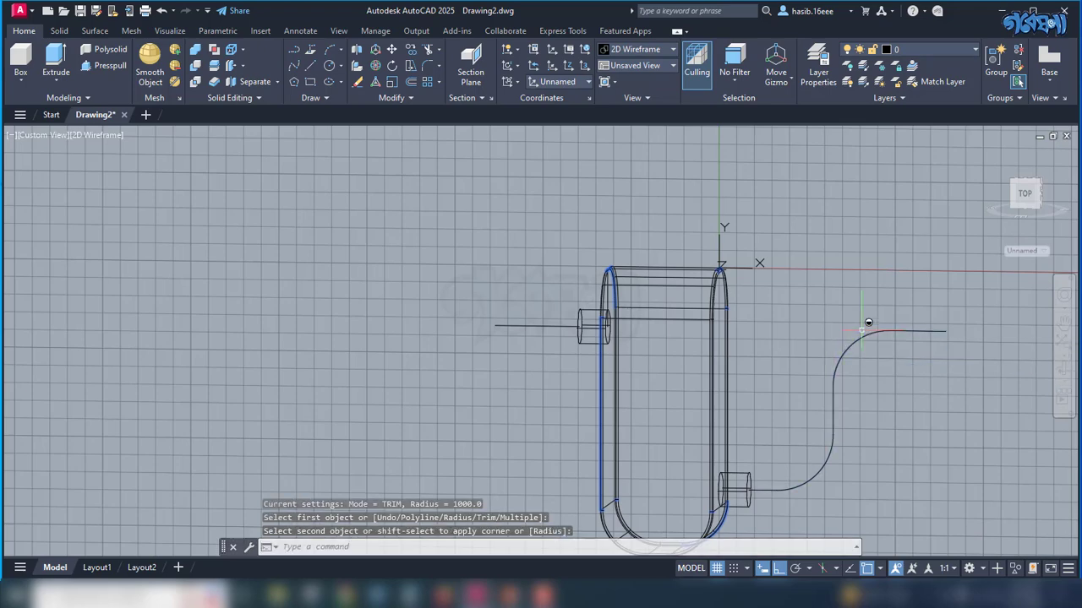
# Define a new UCS by Z-axis vector, with its origin just beyond the front cylinder and Z pointing up along the link's height
pyautogui.scroll(-2, 720, 383)
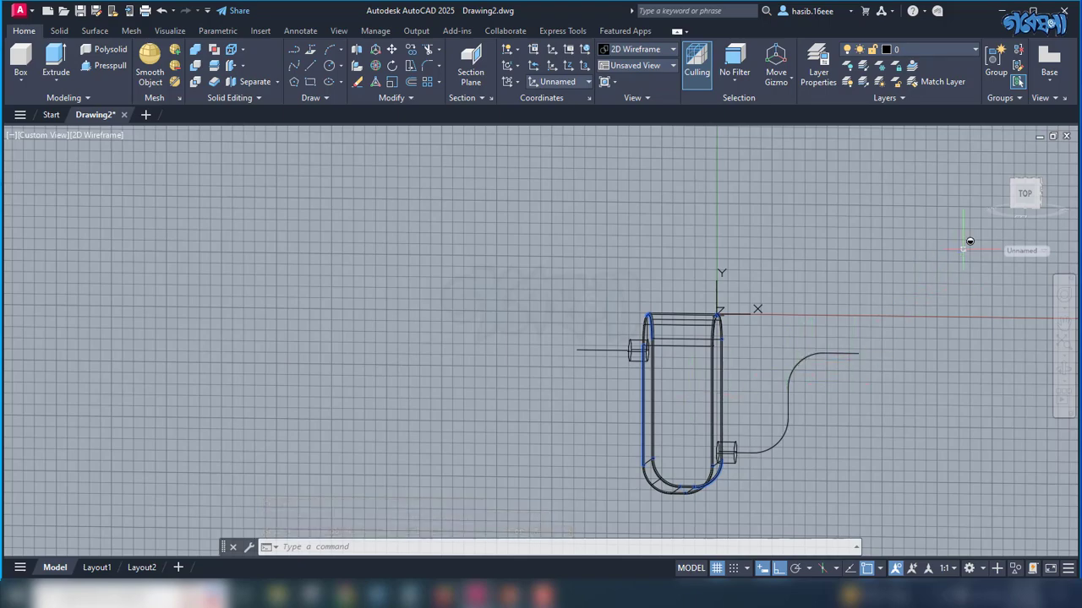
pyautogui.keyDown('shift'); pyautogui.moveTo(980, 268); pyautogui.dragTo(1024, 194, button='middle'); pyautogui.keyUp('shift')
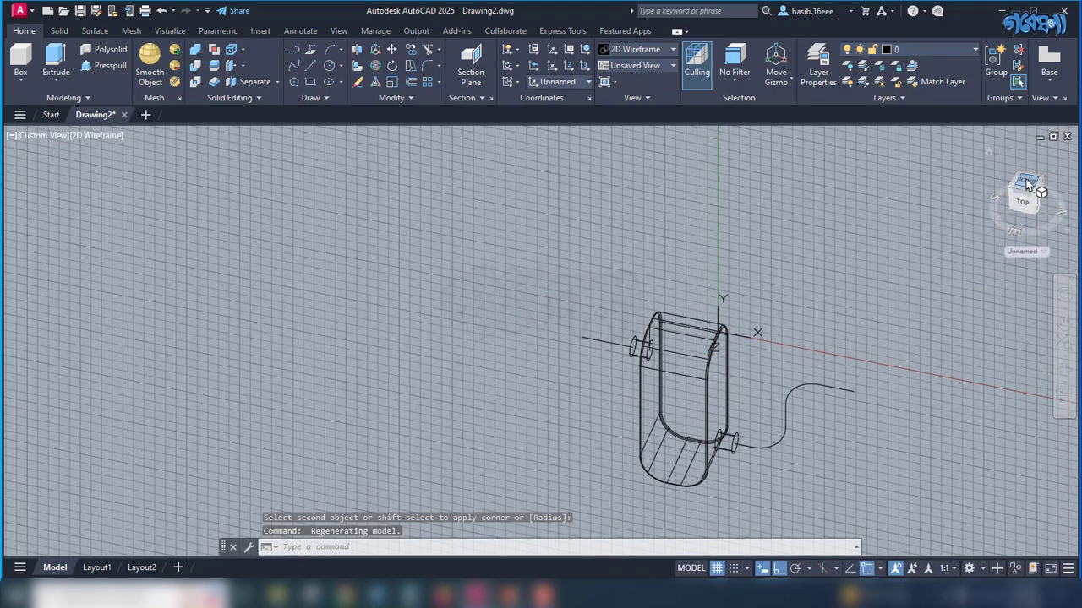
pyautogui.click(1027, 184)
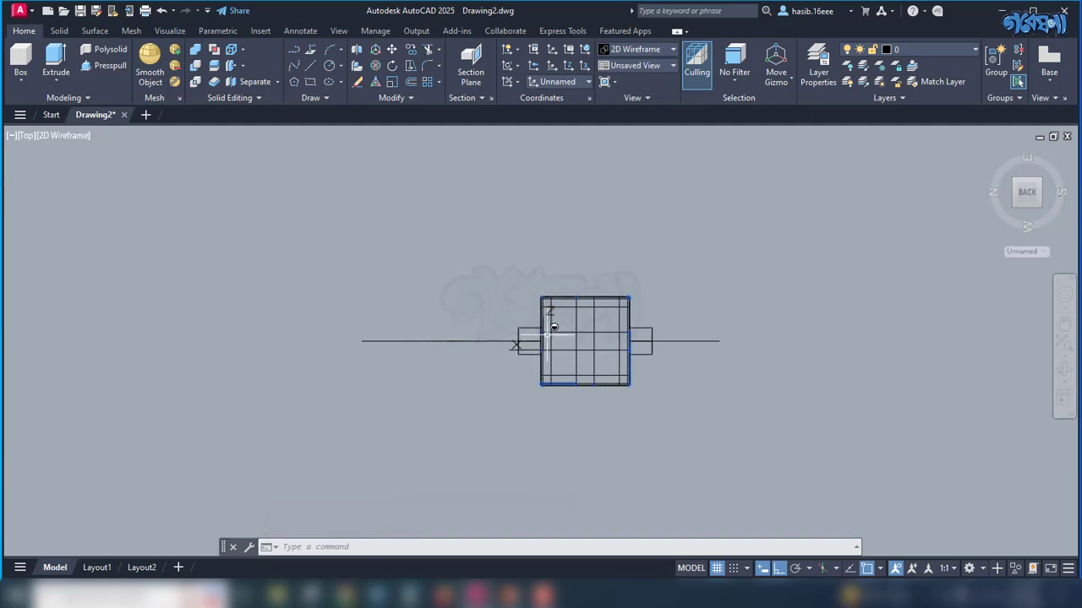
pyautogui.scroll(2, 546, 331)
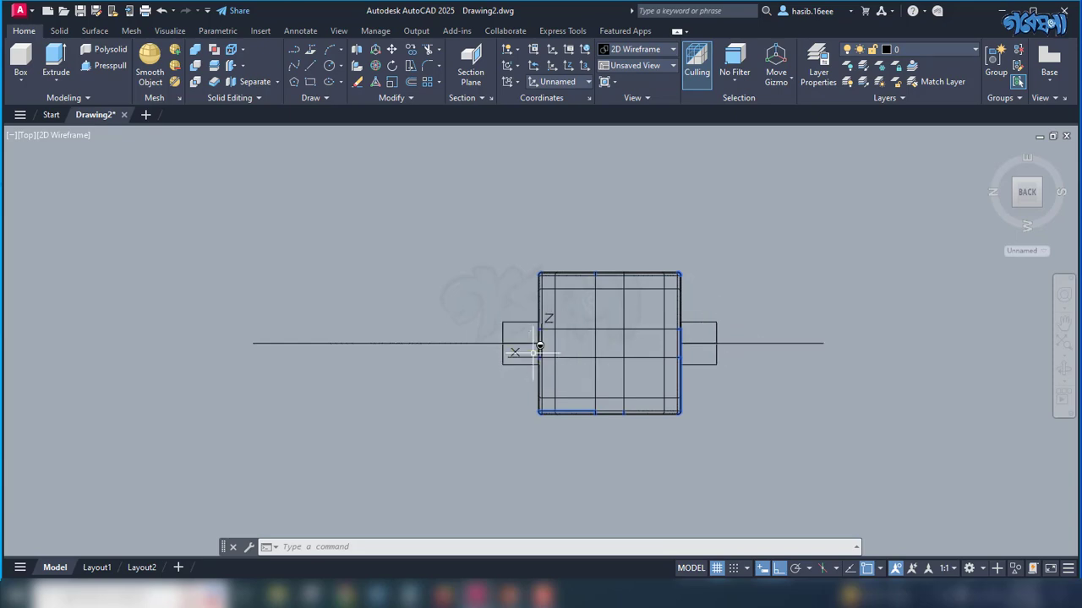
pyautogui.click(529, 359)
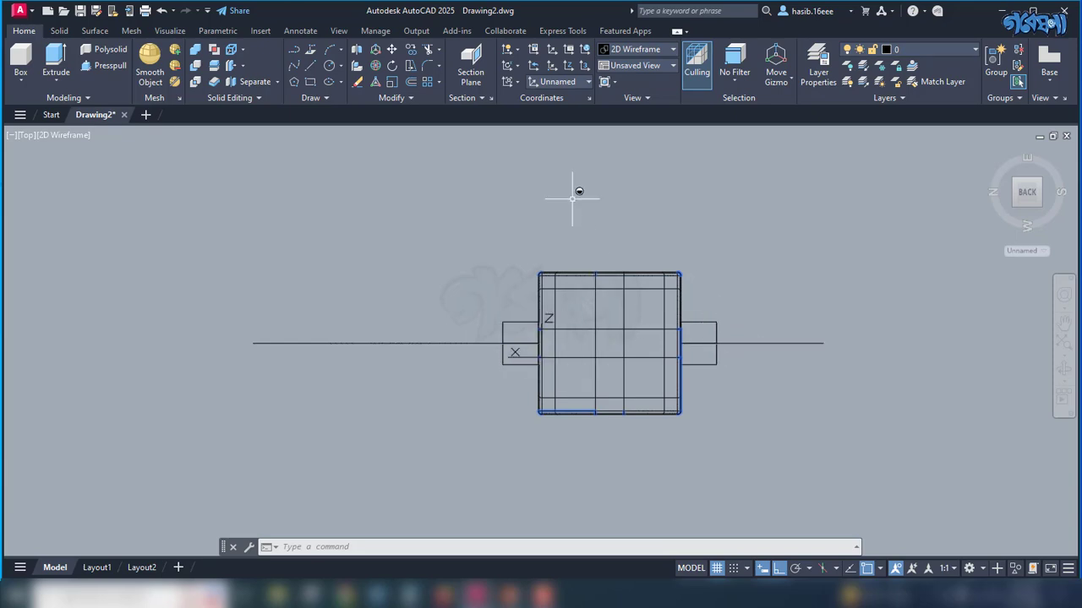
pyautogui.click(567, 64)
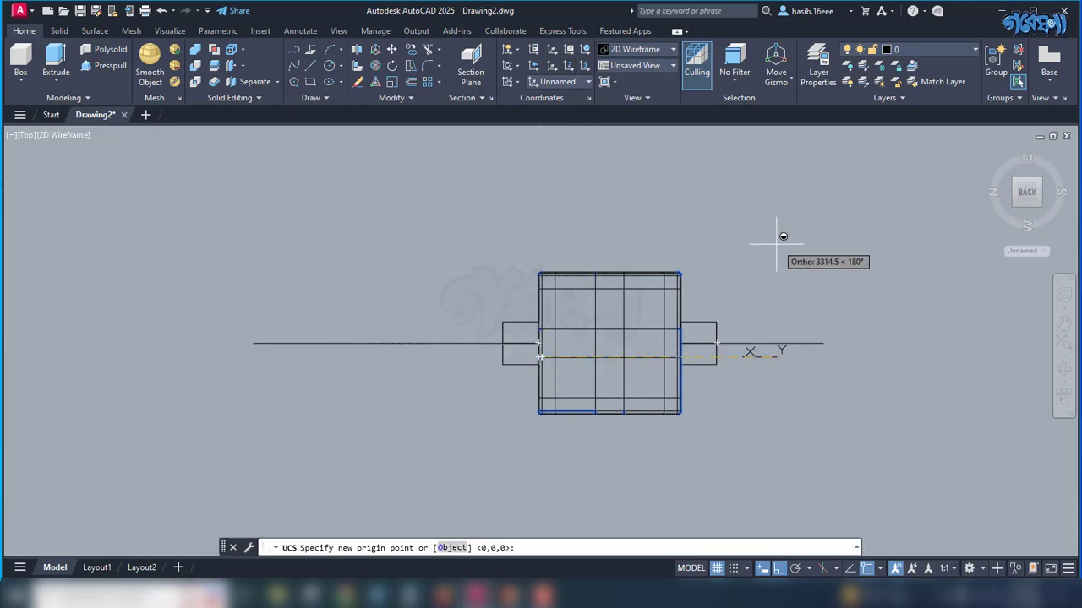
pyautogui.click(776, 244)
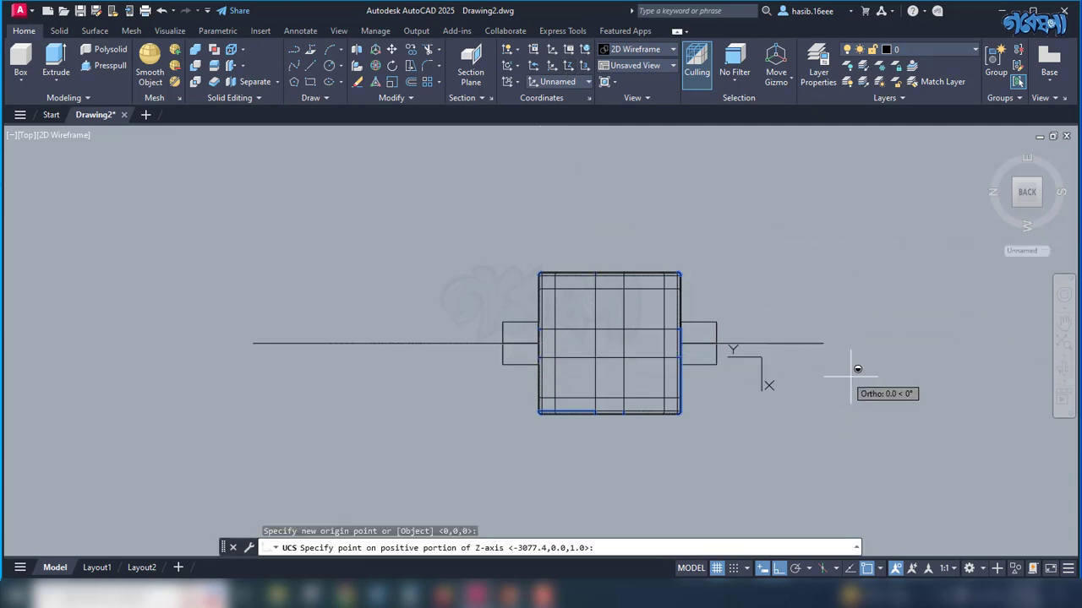
pyautogui.keyDown('shift'); pyautogui.moveTo(860, 372); pyautogui.dragTo(864, 245, button='middle'); pyautogui.keyUp('shift')
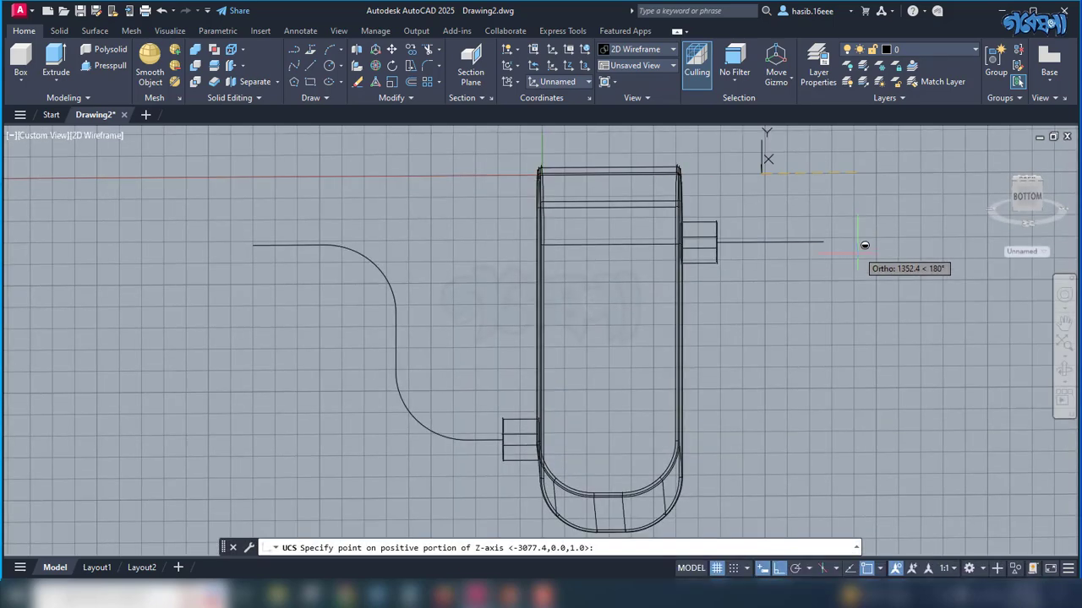
pyautogui.scroll(-2, 821, 313)
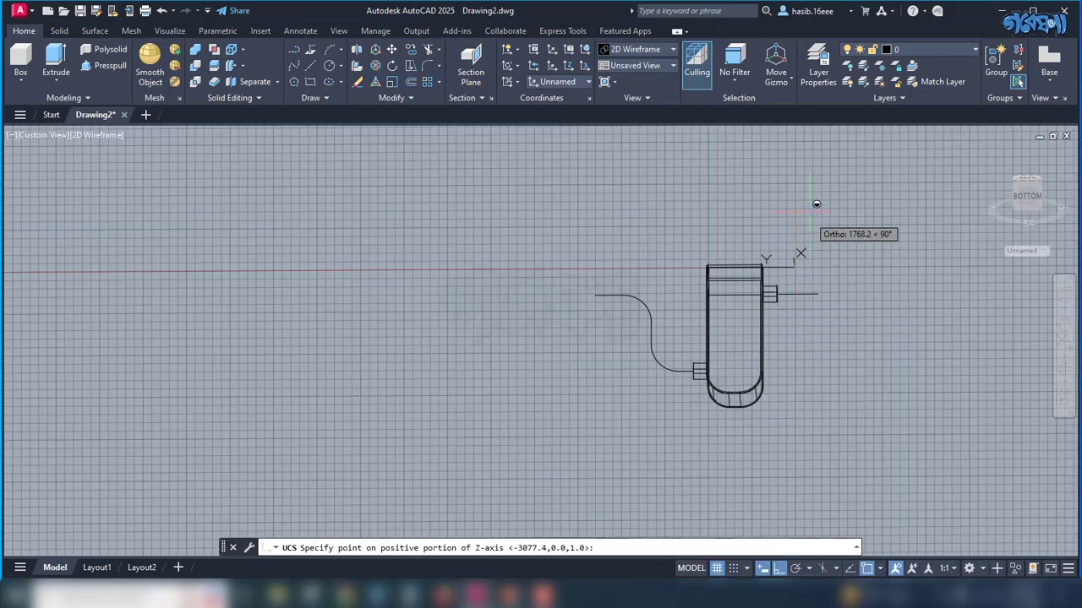
pyautogui.click(814, 174)
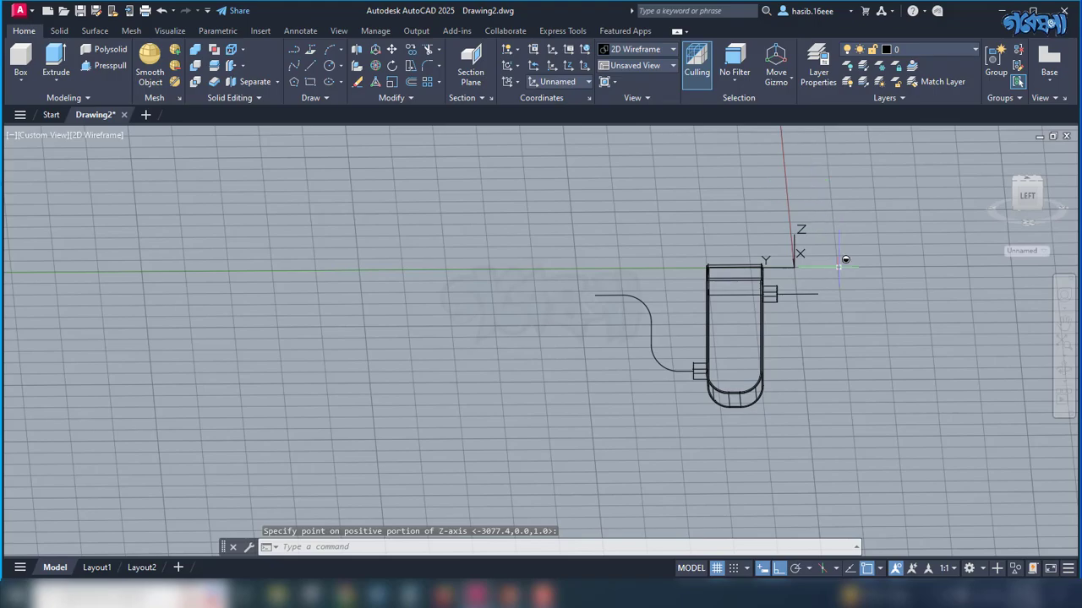
# Start a polyline on the construction line ahead of the front cylinder and draw its first segment perpendicular to that line, past the link's side
pyautogui.keyDown('shift'); pyautogui.moveTo(845, 260); pyautogui.dragTo(797, 454, button='middle'); pyautogui.keyUp('shift')
pyautogui.scroll(3, 797, 454)
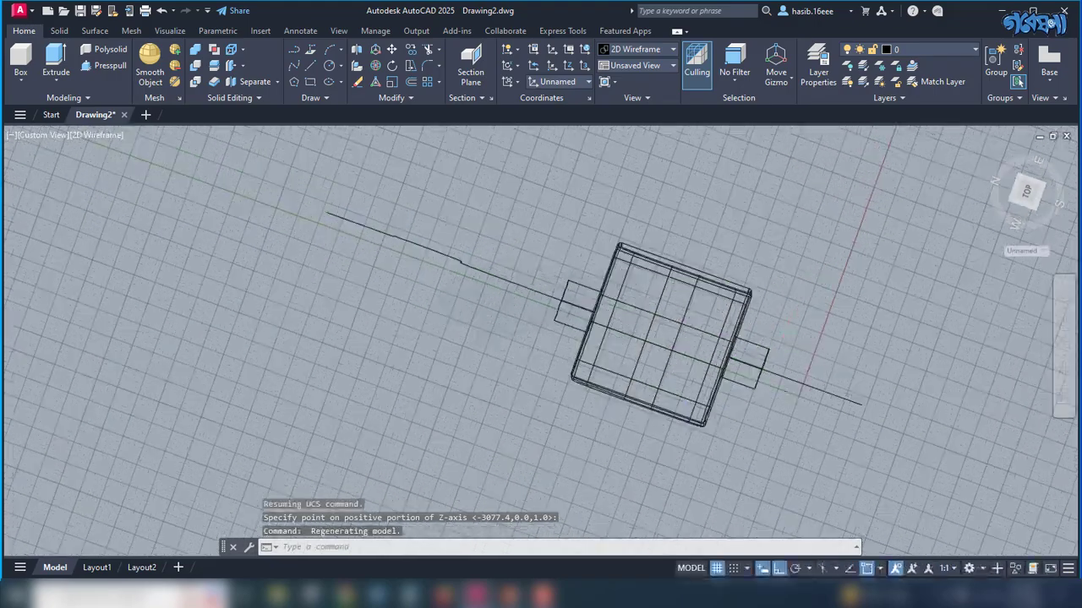
pyautogui.scroll(2, 808, 396)
pyautogui.scroll(-2, 747, 372)
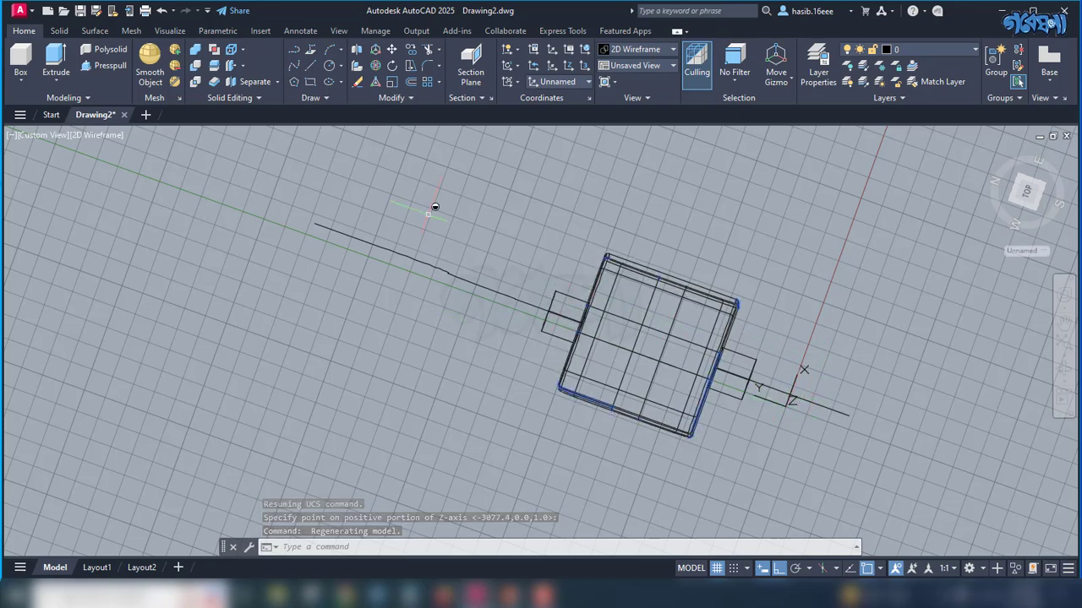
pyautogui.click(300, 52)
pyautogui.scroll(4, 814, 402)
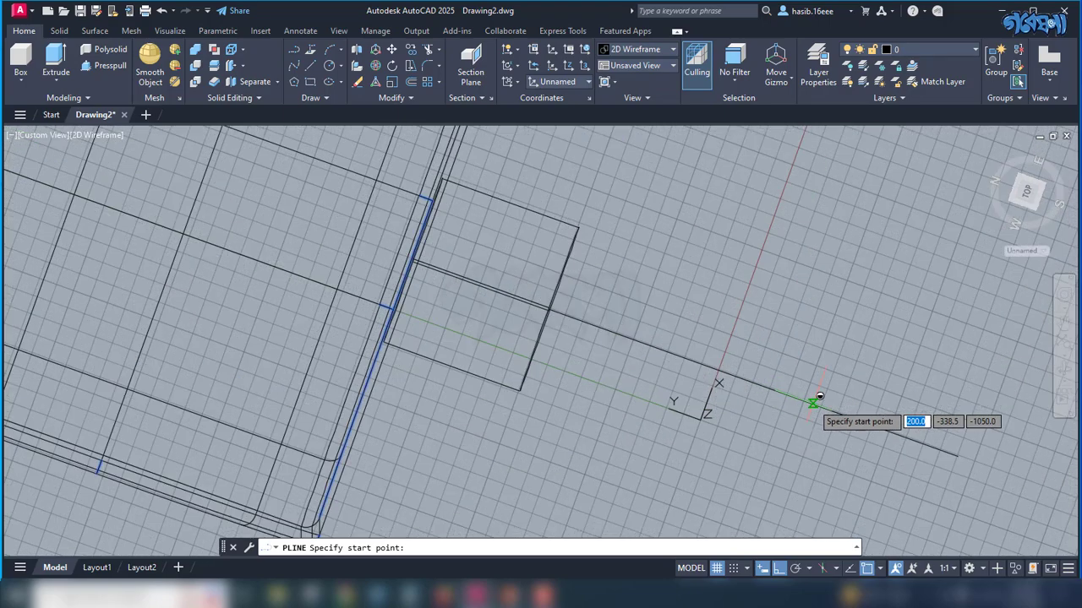
pyautogui.click(782, 391)
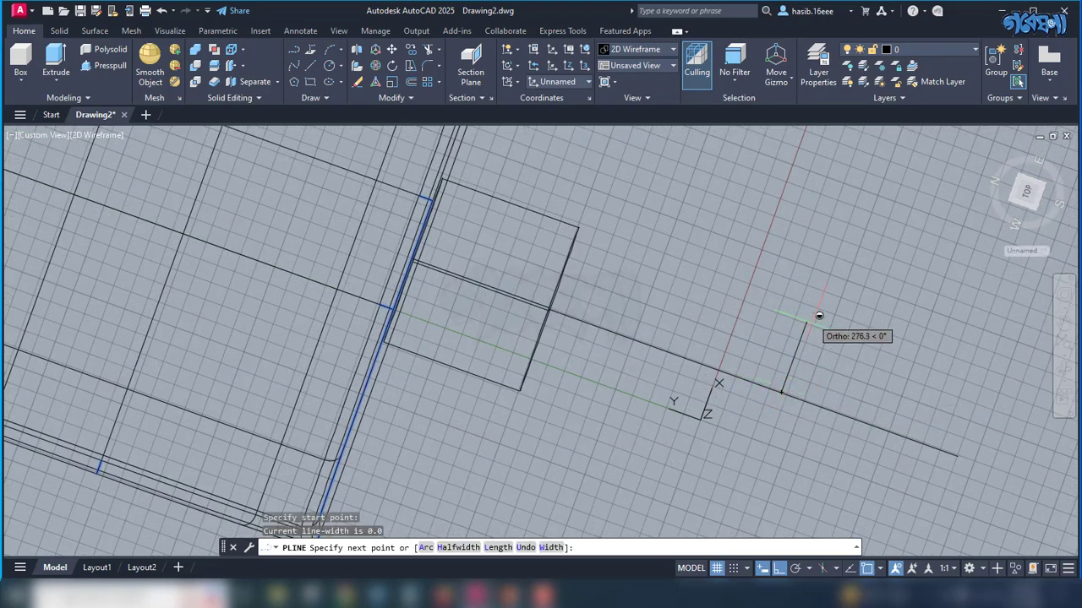
pyautogui.scroll(-3, 819, 316)
pyautogui.click(825, 270)
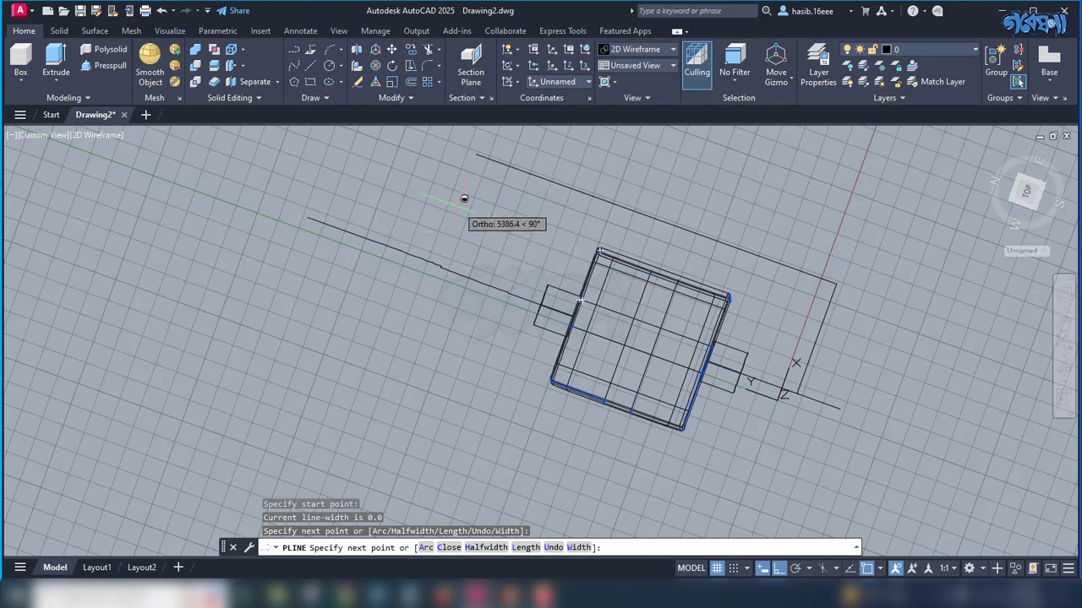
# Try to run the polyline parallel to the link's side and back to the curved path, and undo the placed segment
pyautogui.click(423, 184)
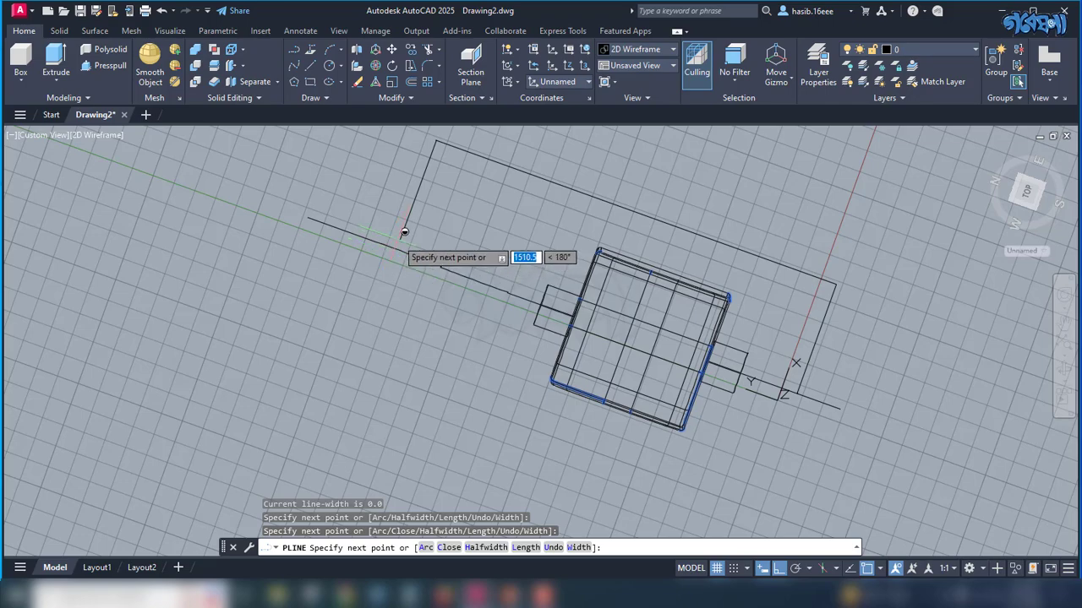
pyautogui.keyDown('shift'); pyautogui.moveTo(404, 232); pyautogui.dragTo(423, 250, button='middle'); pyautogui.keyUp('shift')
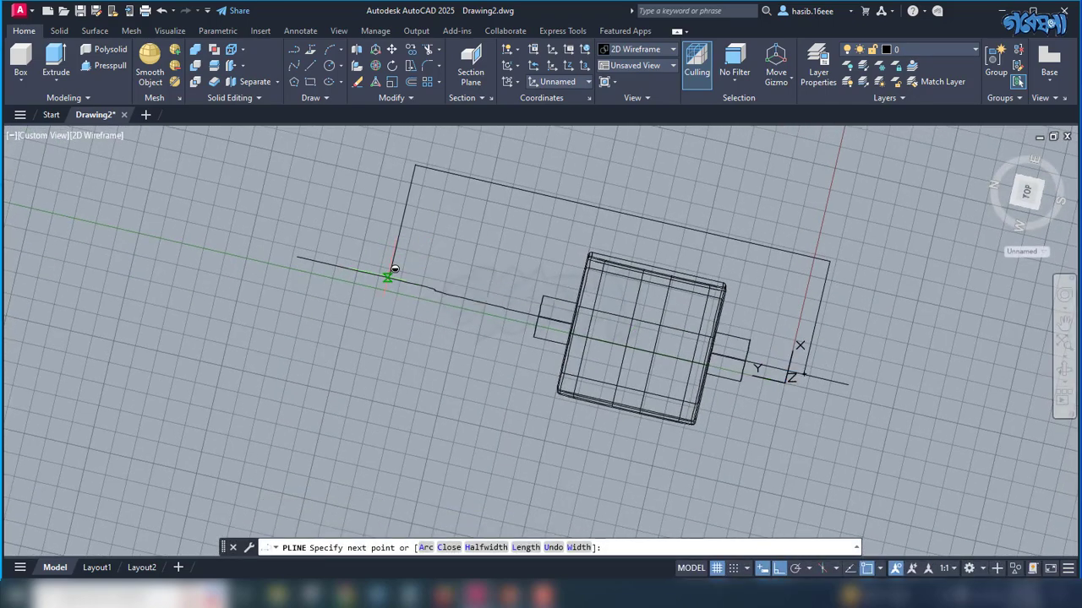
pyautogui.click(369, 270)
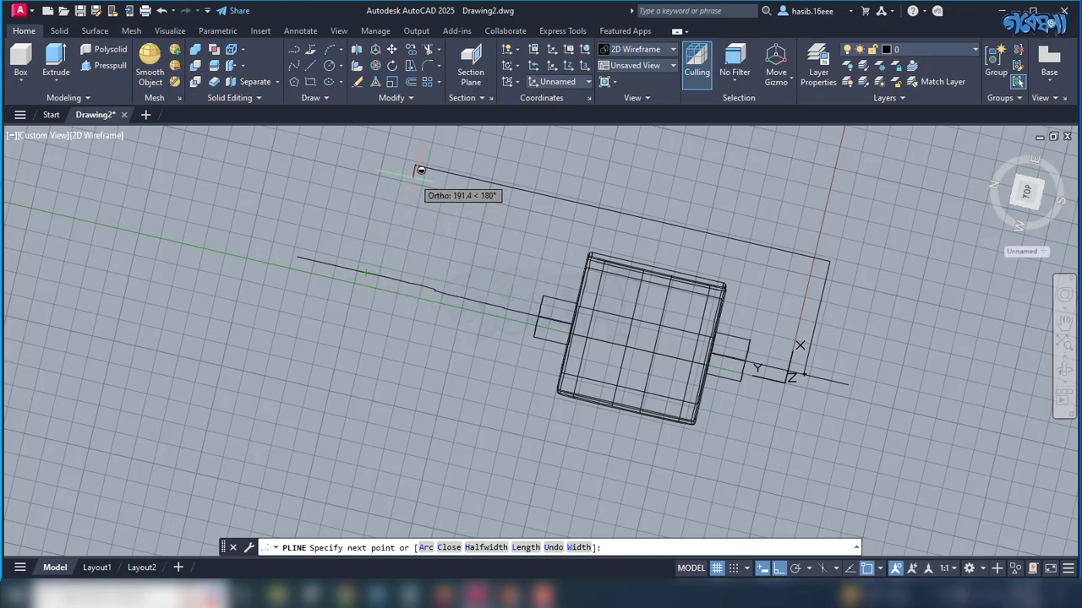
pyautogui.hotkey('ctrl', 'z')
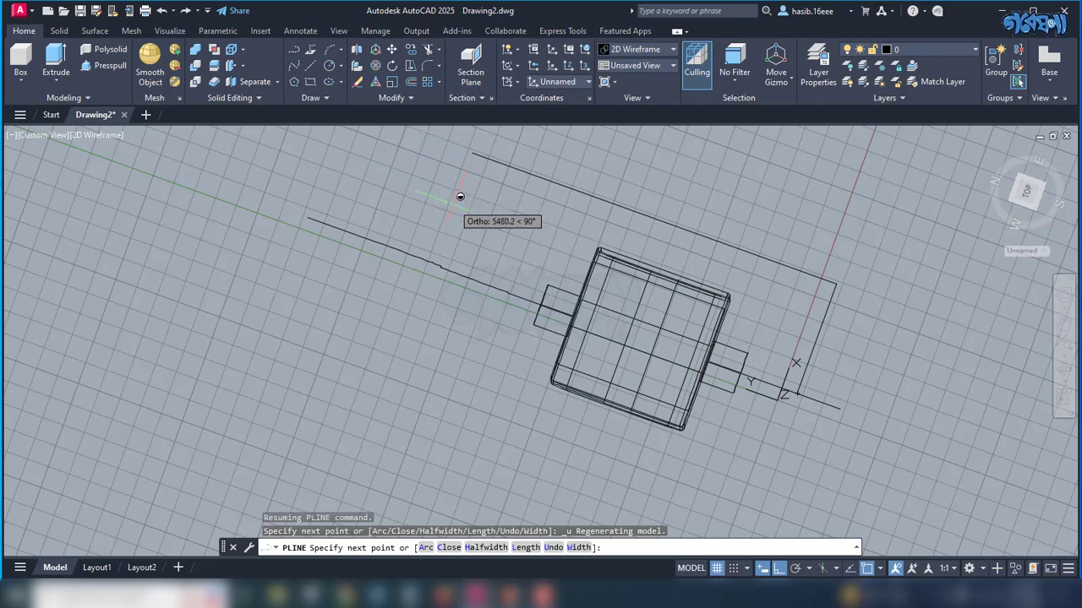
# Draw a polyline segment about 6340 long past the link's side, plus a perpendicular segment back to the straight end of the curved path
pyautogui.keyDown('shift'); pyautogui.moveTo(470, 211); pyautogui.dragTo(516, 237, button='middle'); pyautogui.keyUp('shift')
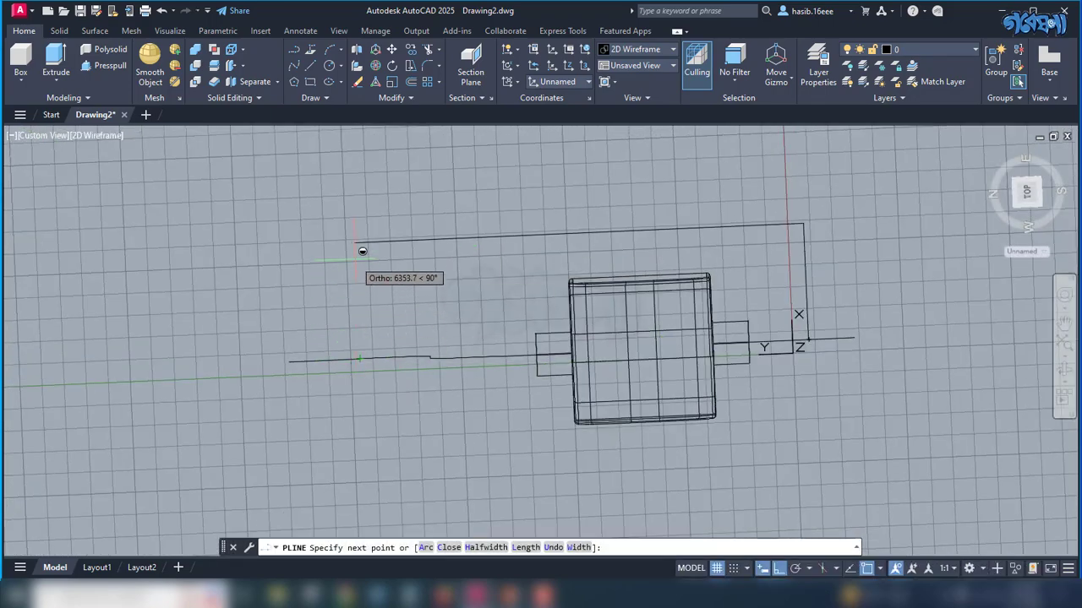
pyautogui.click(359, 245)
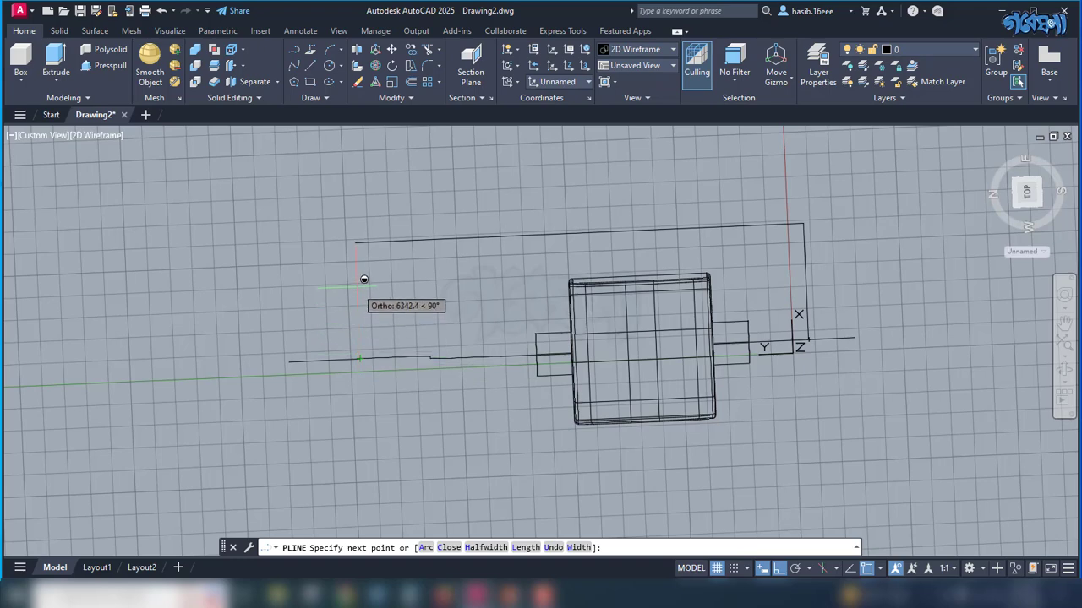
pyautogui.click(365, 258)
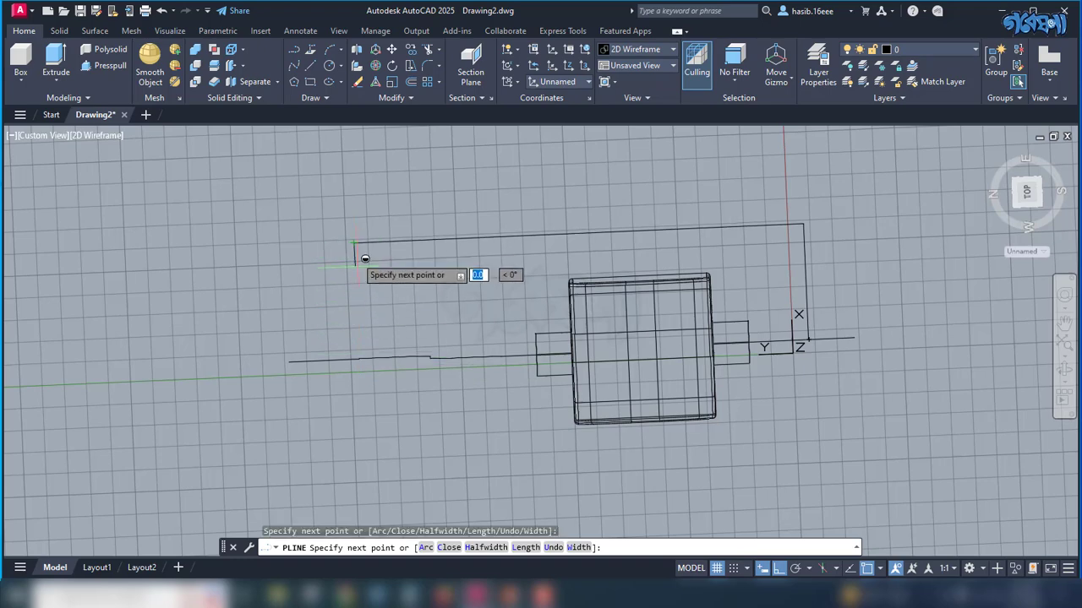
pyautogui.click(359, 358)
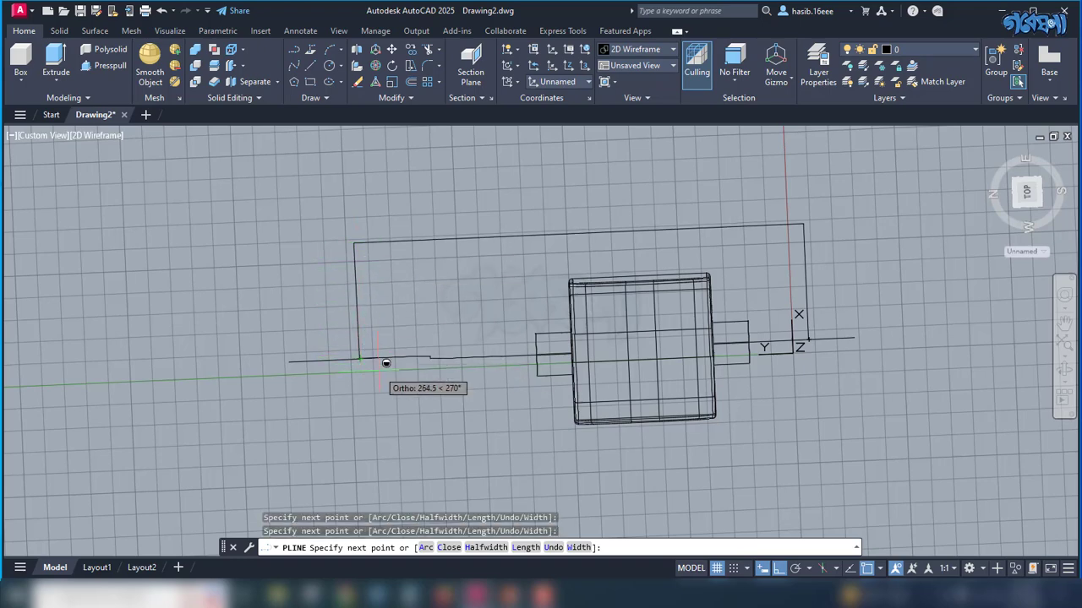
# Finish the polyline and define a new UCS by Z-axis vector at the link's rear top edge, with Z along the cylinders' axis direction
pyautogui.press('Return')
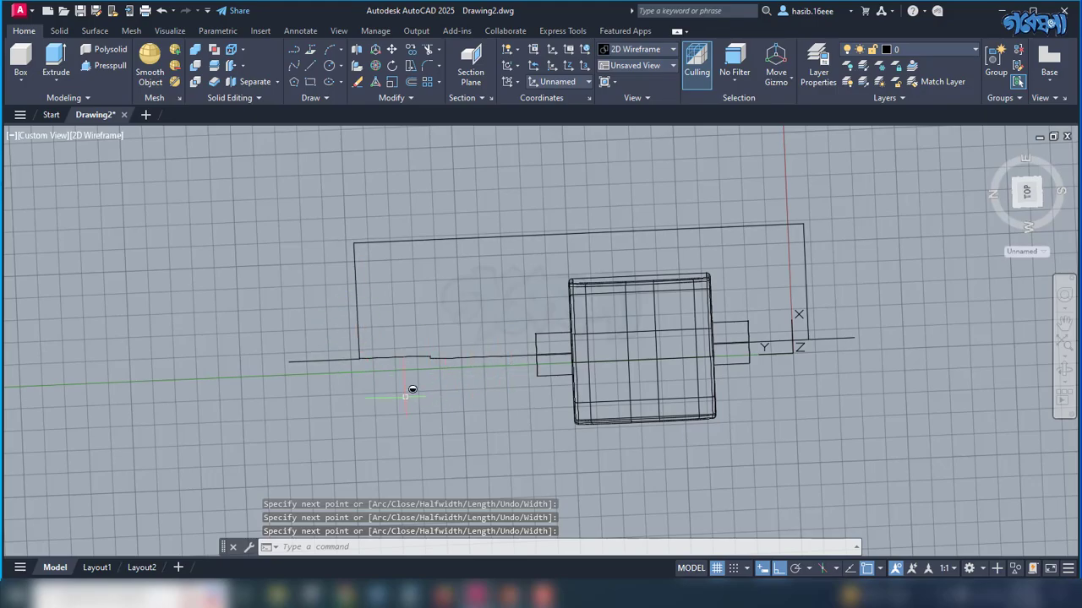
pyautogui.keyDown('shift'); pyautogui.moveTo(412, 390); pyautogui.dragTo(690, 304, button='middle'); pyautogui.keyUp('shift')
pyautogui.scroll(-2, 606, 427)
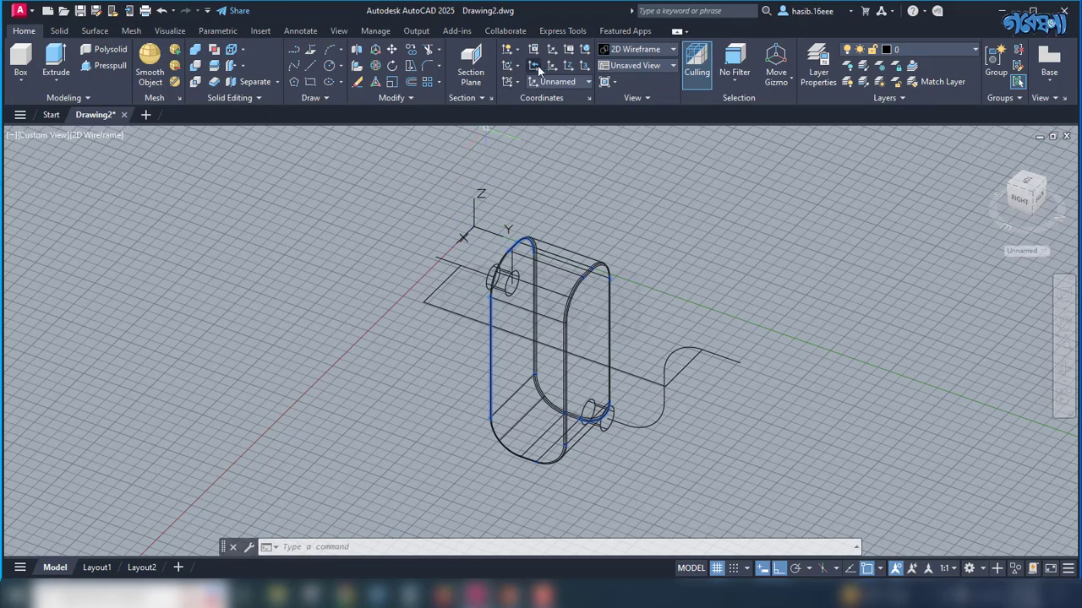
pyautogui.click(568, 71)
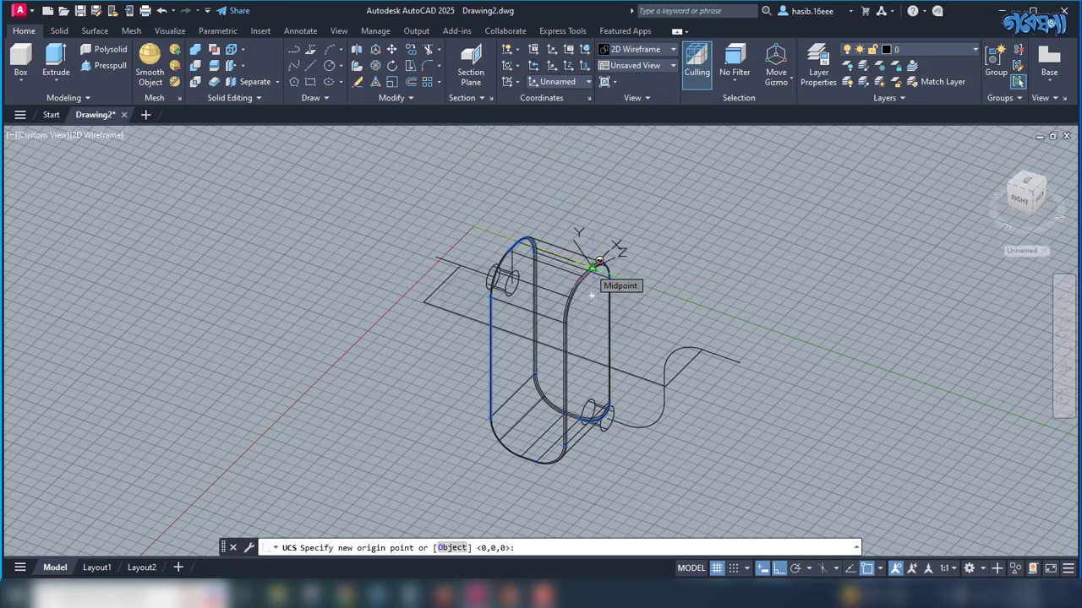
pyautogui.click(597, 265)
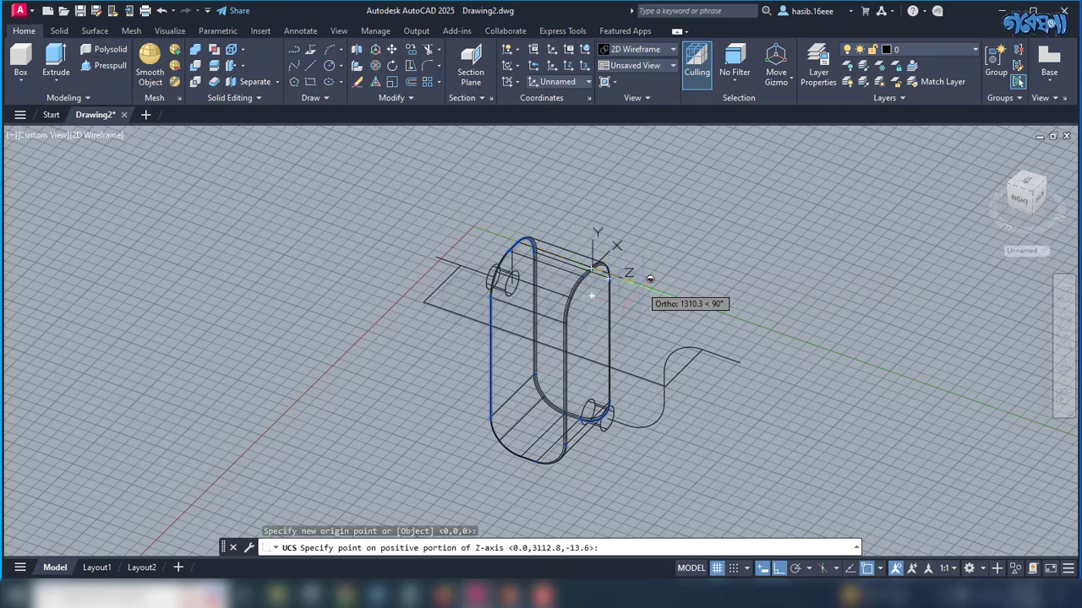
pyautogui.click(693, 296)
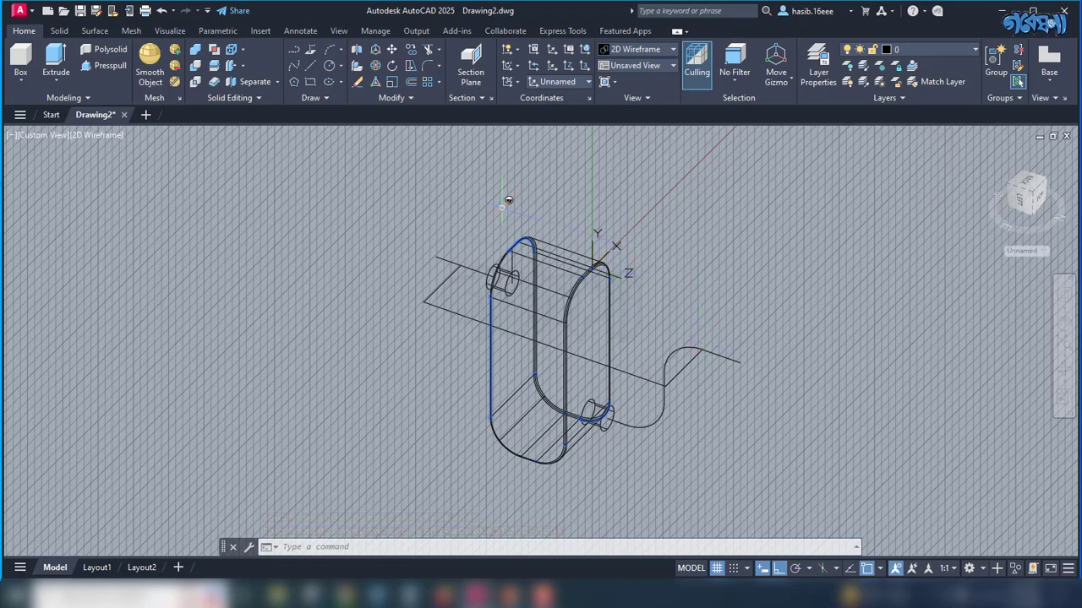
# Draw a circle of radius 300 centred on the free end of the curved path behind the link
pyautogui.click(330, 67)
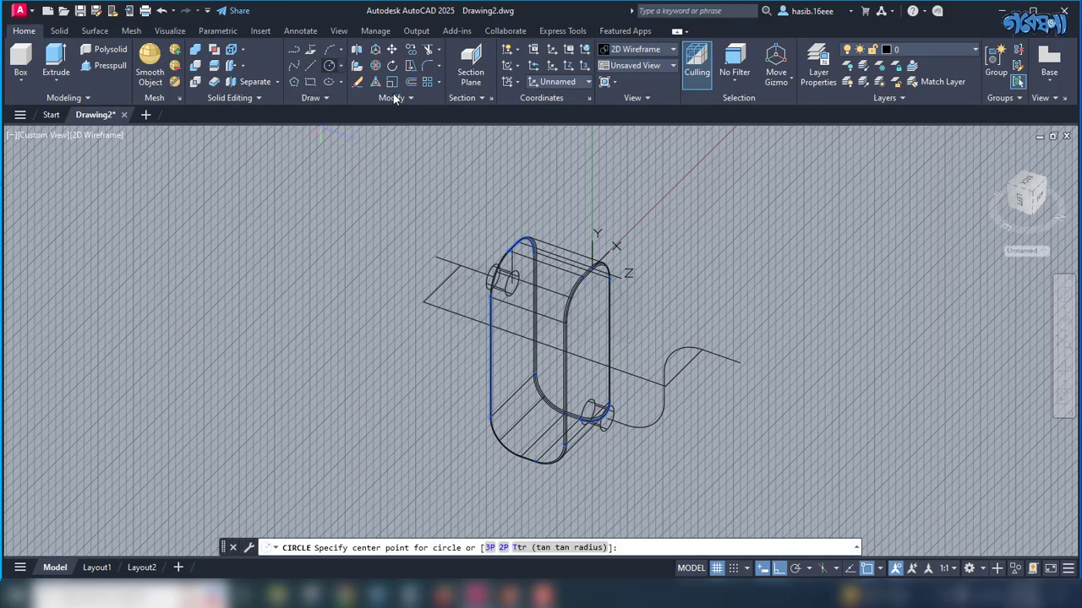
pyautogui.click(740, 362)
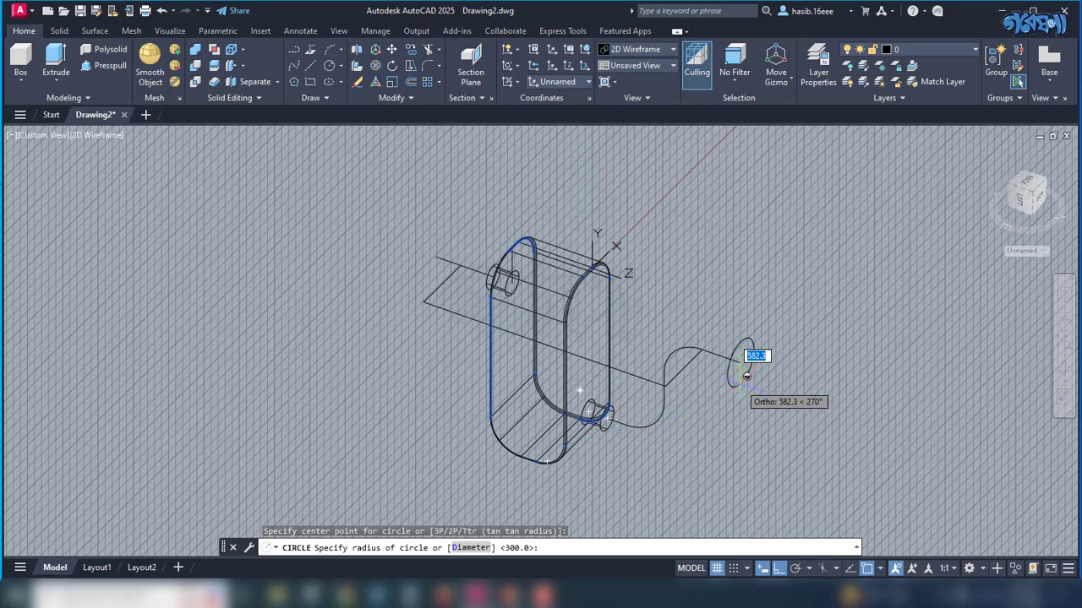
pyautogui.write('3')
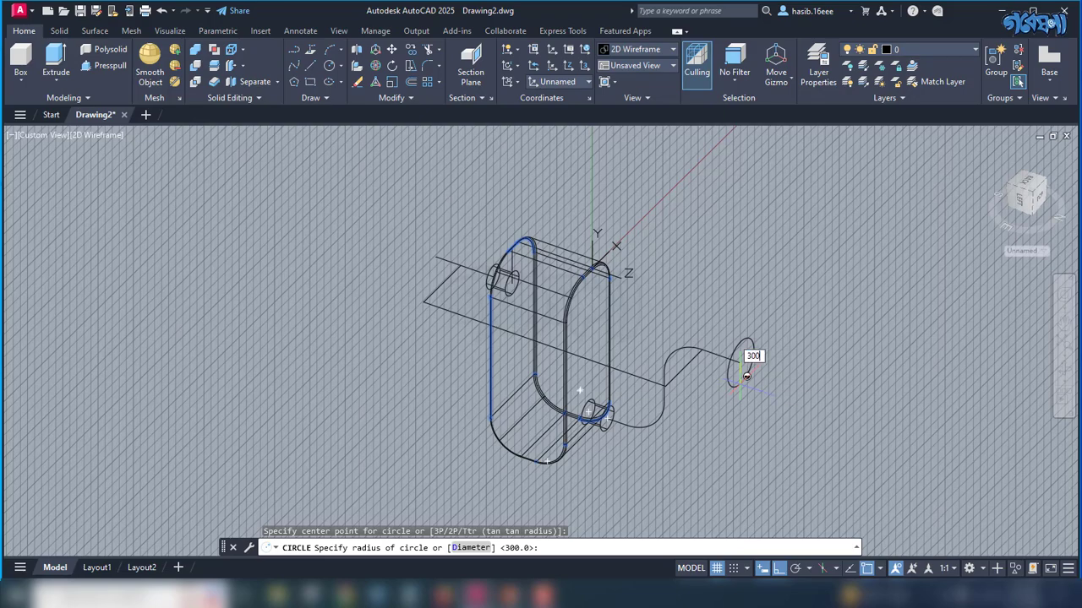
pyautogui.write('00')
pyautogui.press('Return')
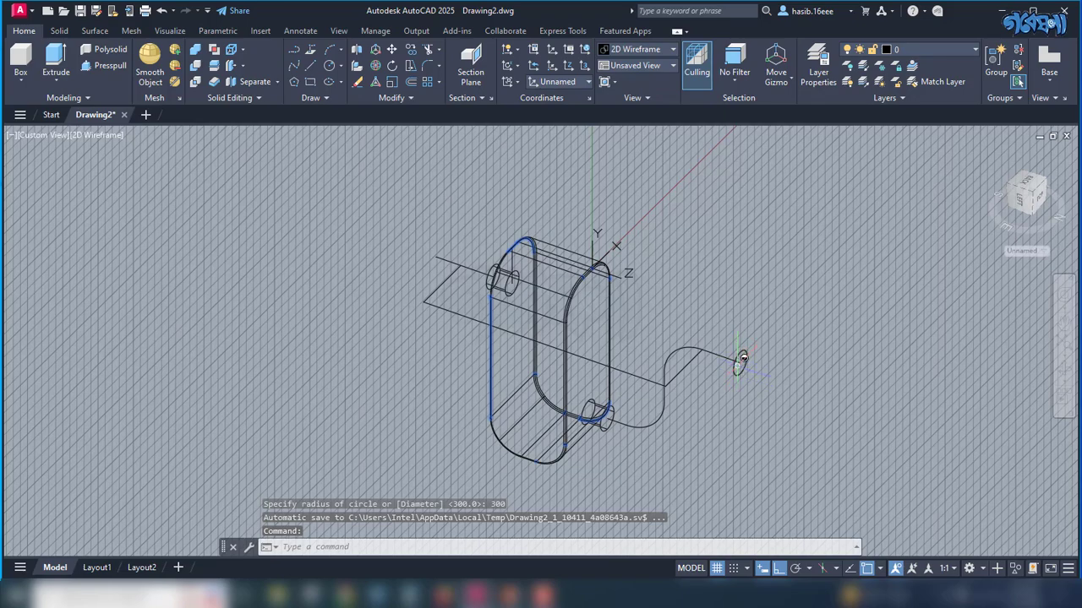
# Copy the circle from its centre to the free end of the straight line ahead of the front cylinder
pyautogui.click(746, 348)
pyautogui.write('p')
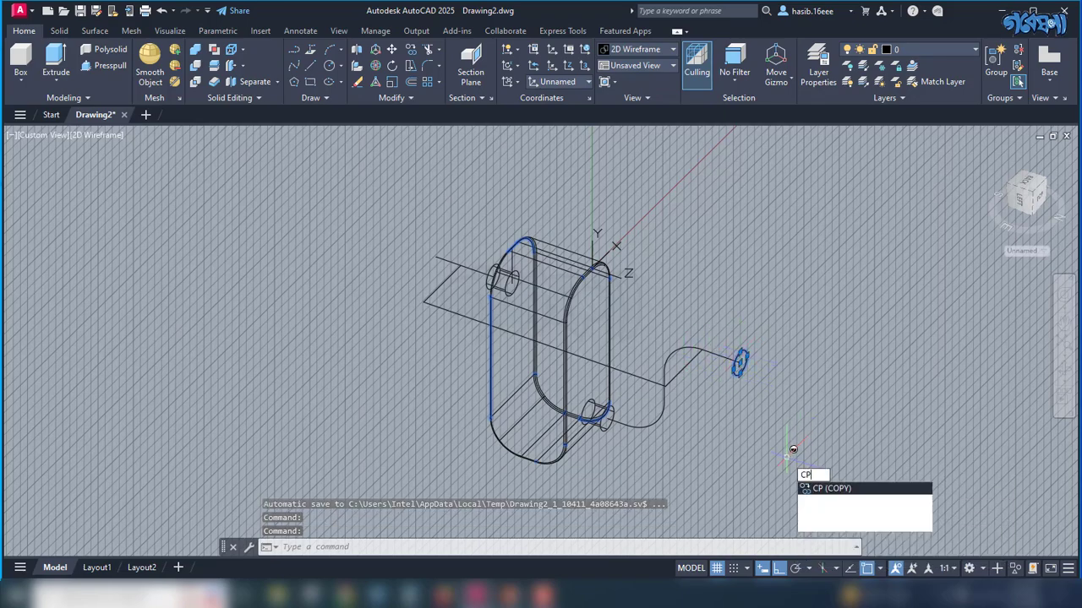
pyautogui.press('Return')
pyautogui.click(740, 361)
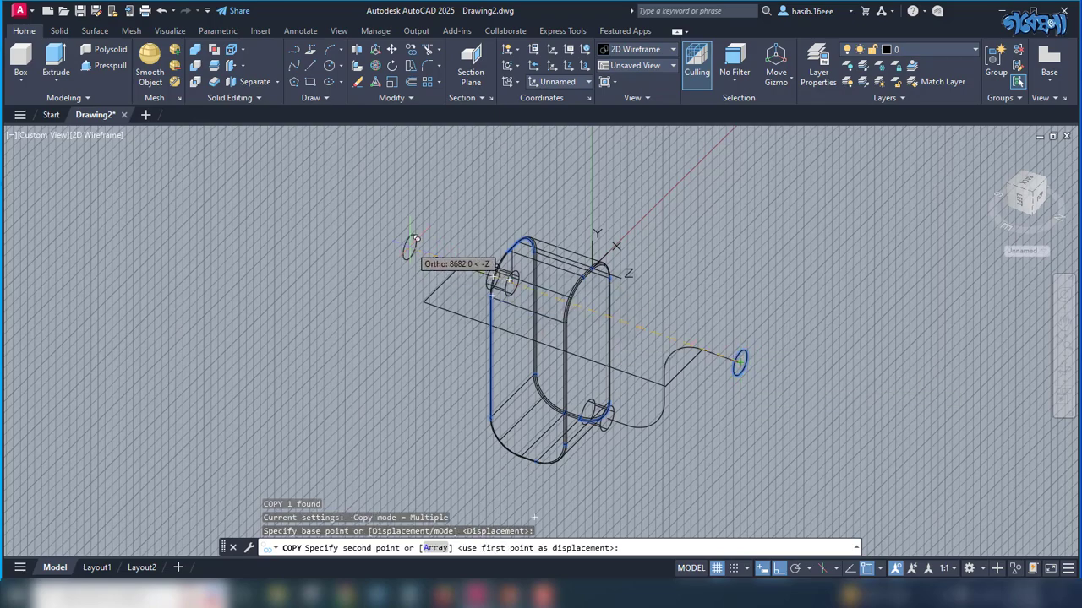
pyautogui.click(437, 254)
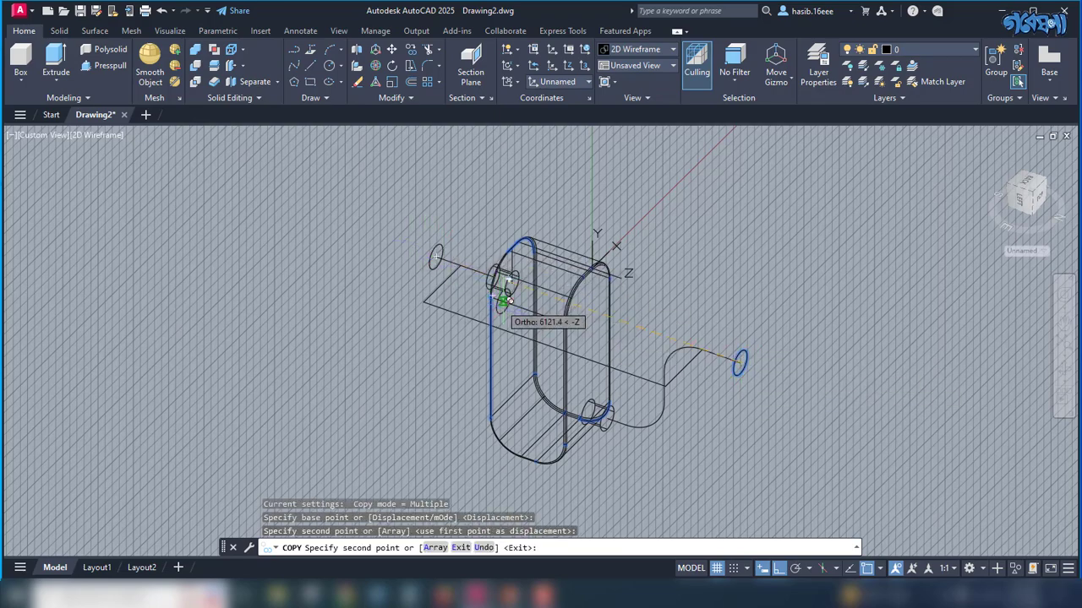
pyautogui.press('Escape')
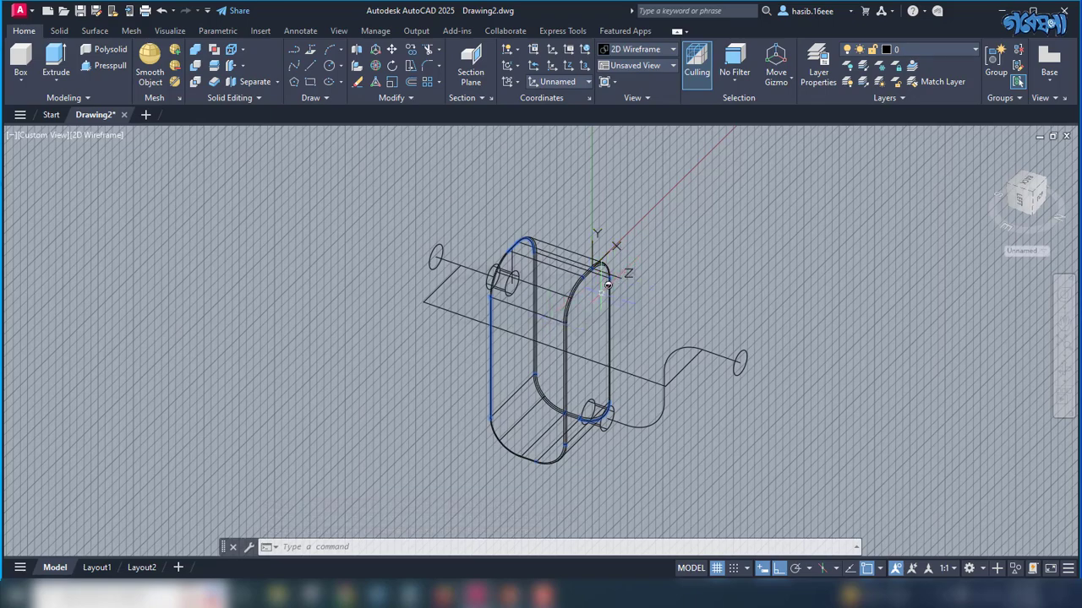
# Define a new UCS by Z-axis vector at the link's rear top edge, with Z perpendicular to the link's side
pyautogui.click(570, 67)
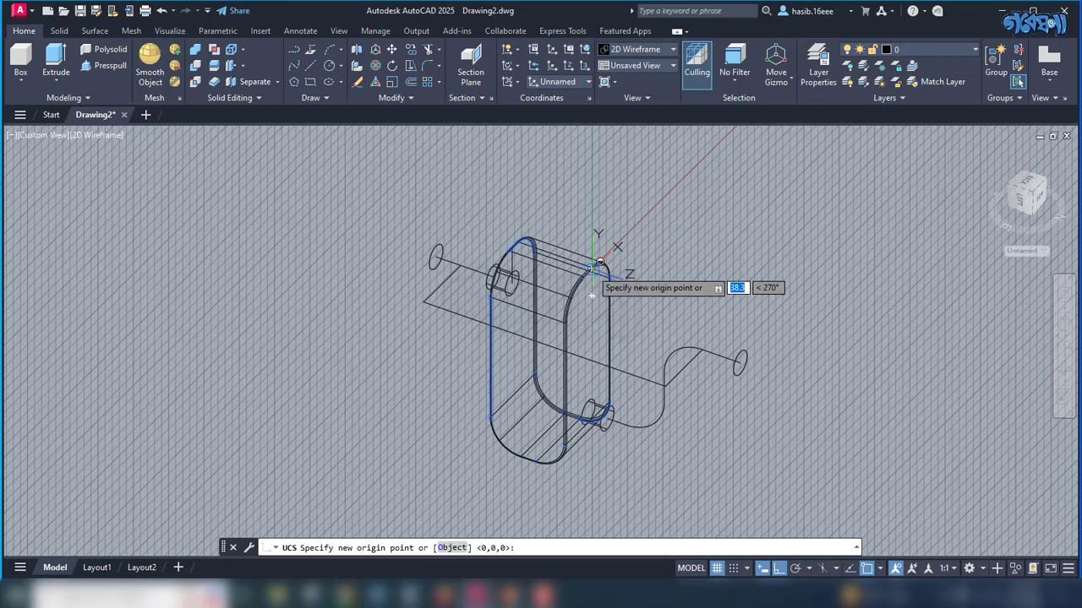
pyautogui.click(596, 266)
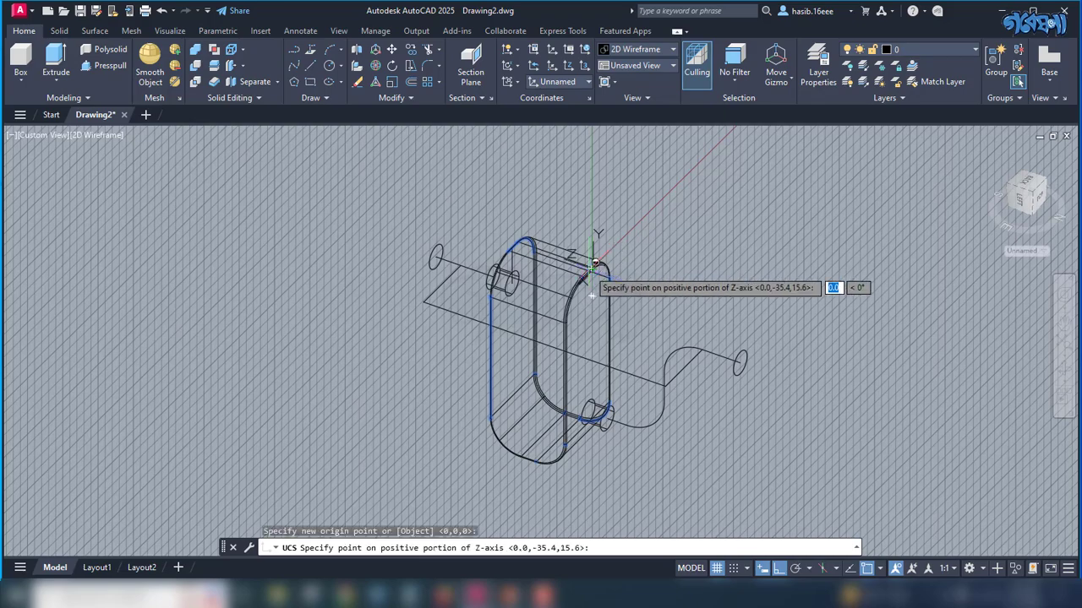
pyautogui.click(397, 445)
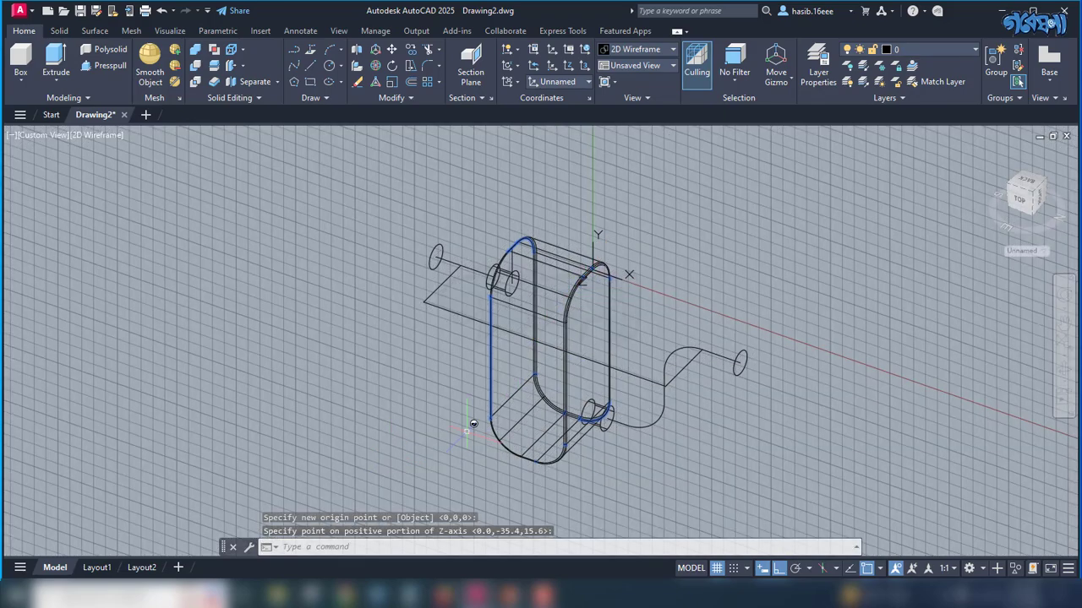
# Draw a circle of radius 300 centred where the side polyline meets the straight end of the curved path
pyautogui.keyDown('shift'); pyautogui.moveTo(772, 303); pyautogui.dragTo(649, 219, button='middle'); pyautogui.keyUp('shift')
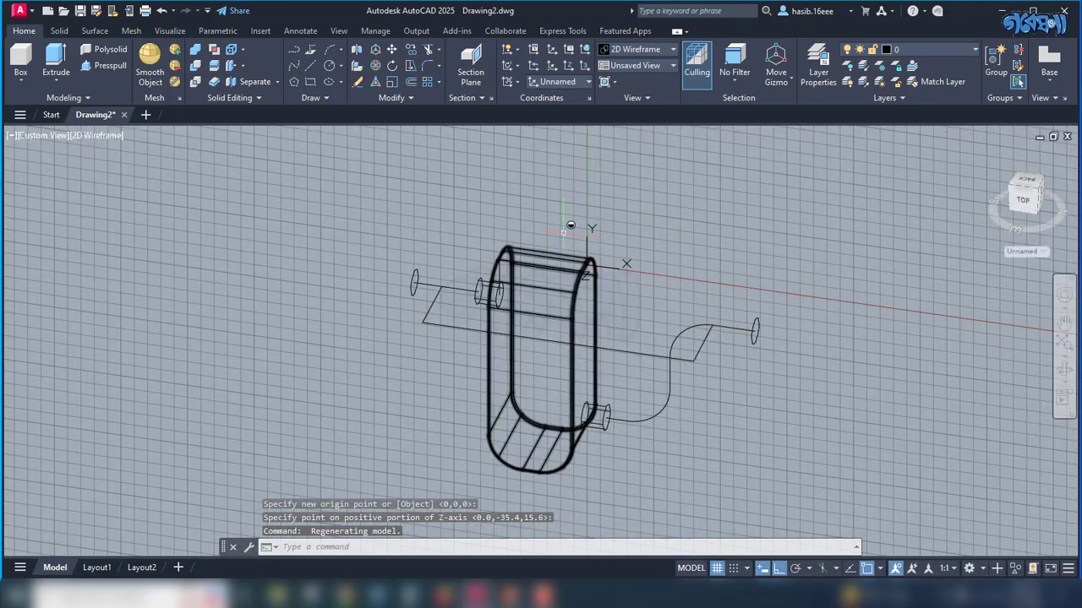
pyautogui.click(330, 70)
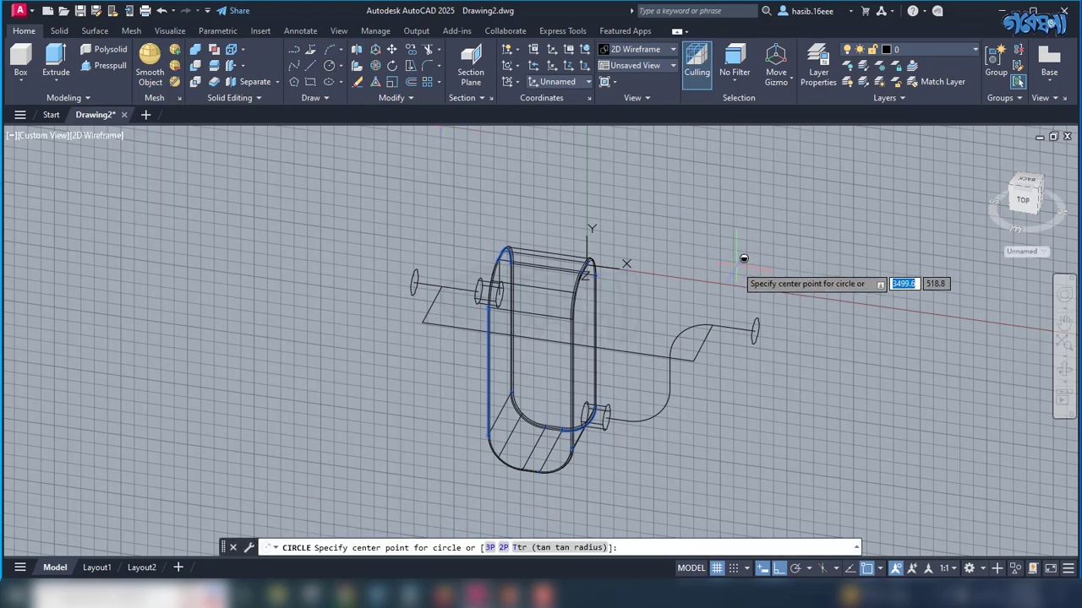
pyautogui.click(712, 326)
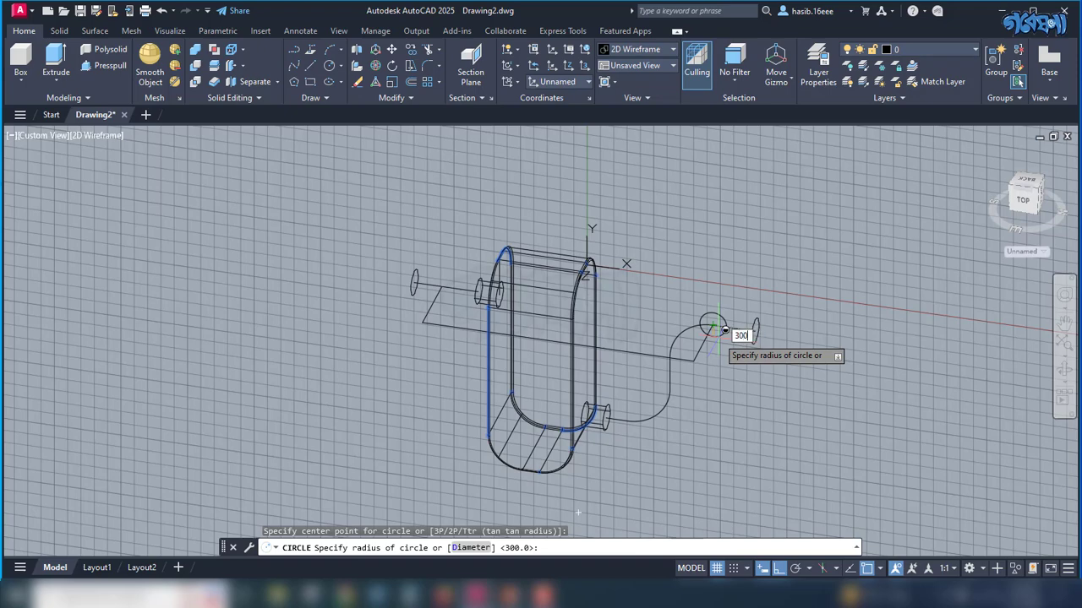
pyautogui.write('300')
pyautogui.press('Return')
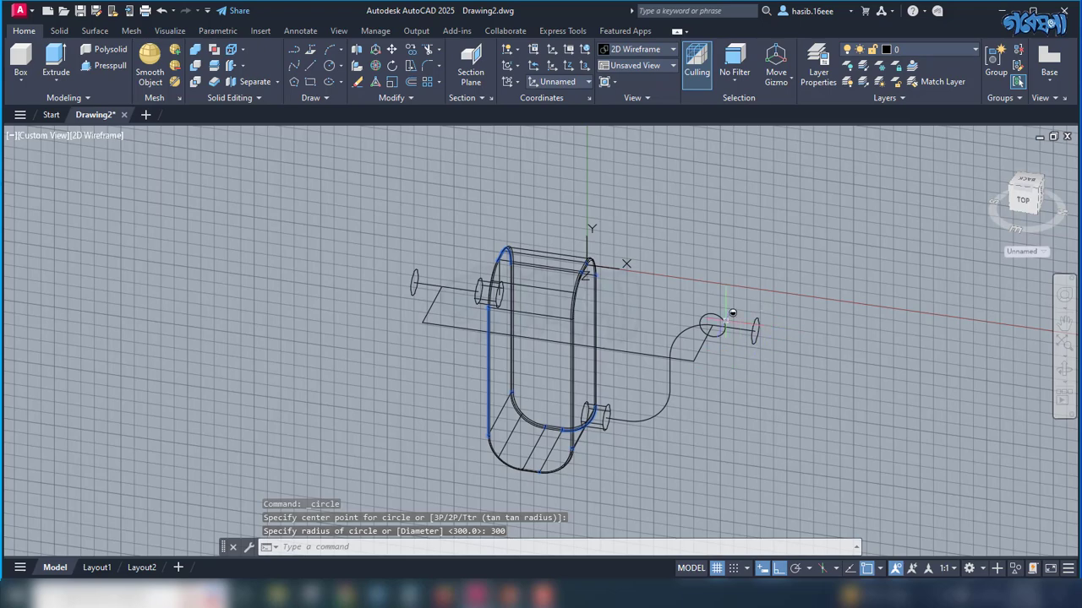
# Sweep the circle at the free end of the curved path along that path as a solid pipe
pyautogui.click(54, 80)
pyautogui.click(69, 185)
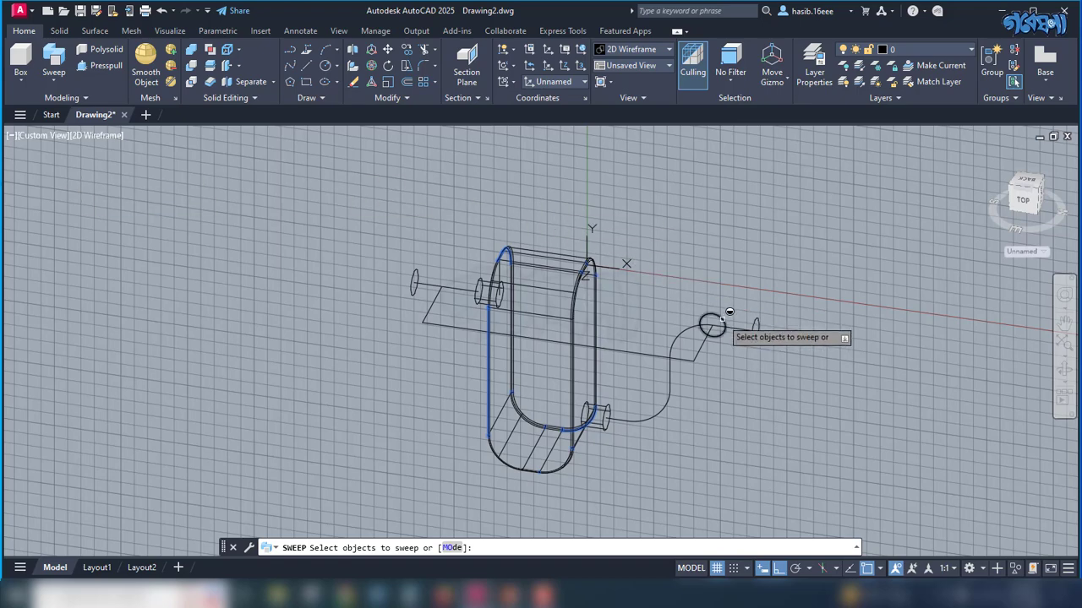
pyautogui.click(755, 325)
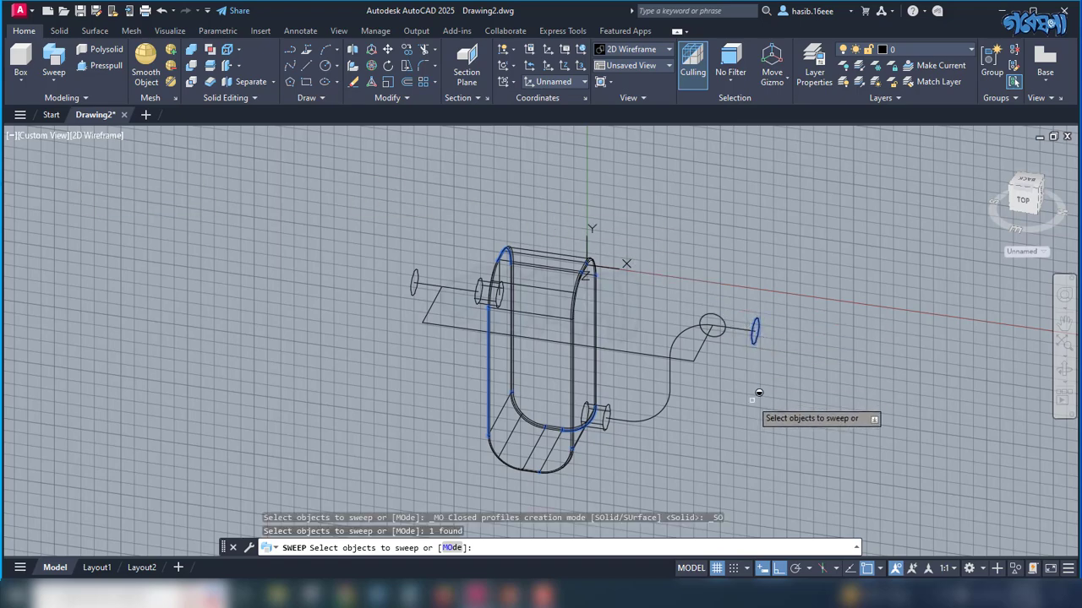
pyautogui.press('Return')
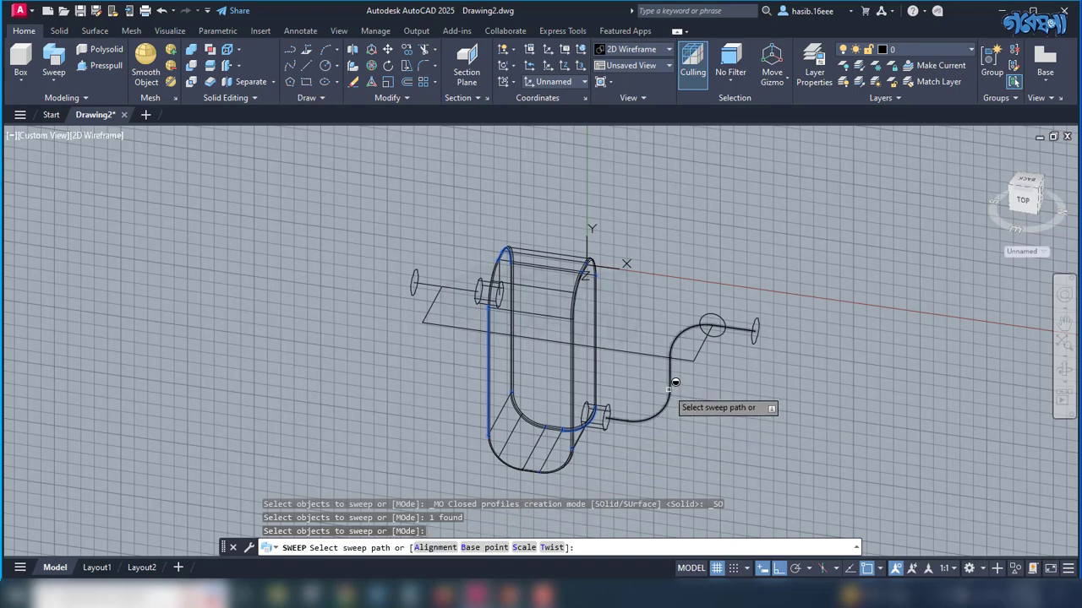
pyautogui.click(675, 382)
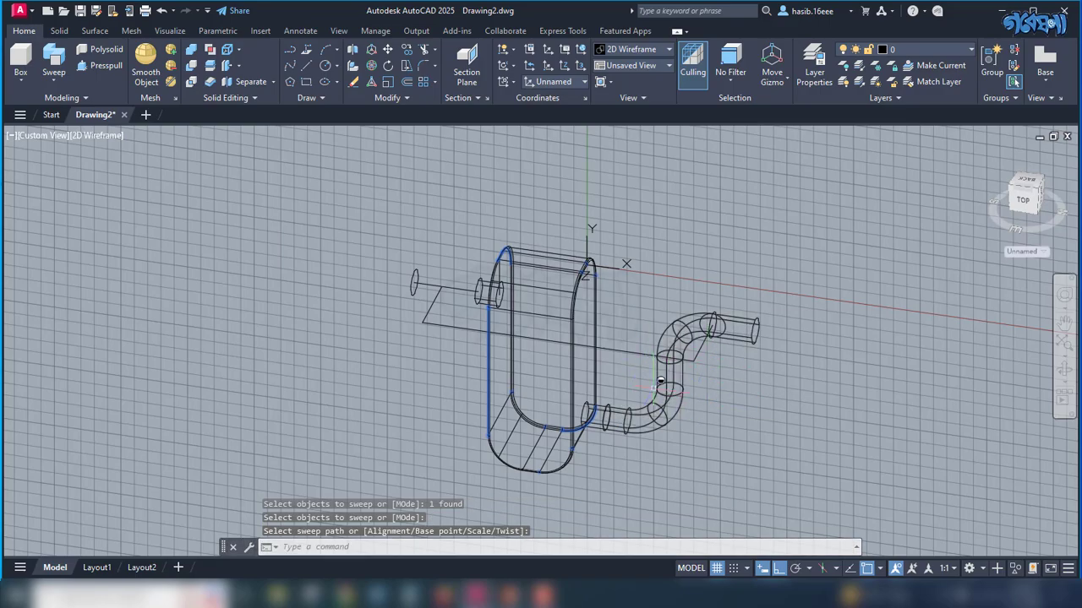
# Sweep the circle at the polyline's junction with the curved path along the side polyline as a solid pipe
pyautogui.keyDown('shift'); pyautogui.moveTo(826, 275); pyautogui.dragTo(728, 359, button='middle'); pyautogui.keyUp('shift')
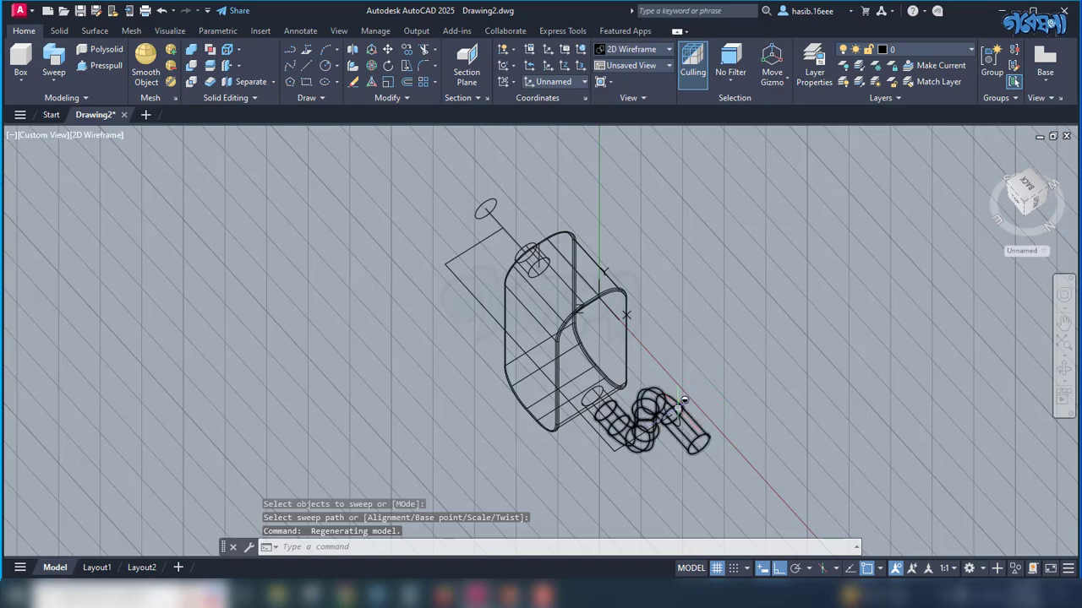
pyautogui.scroll(5, 681, 405)
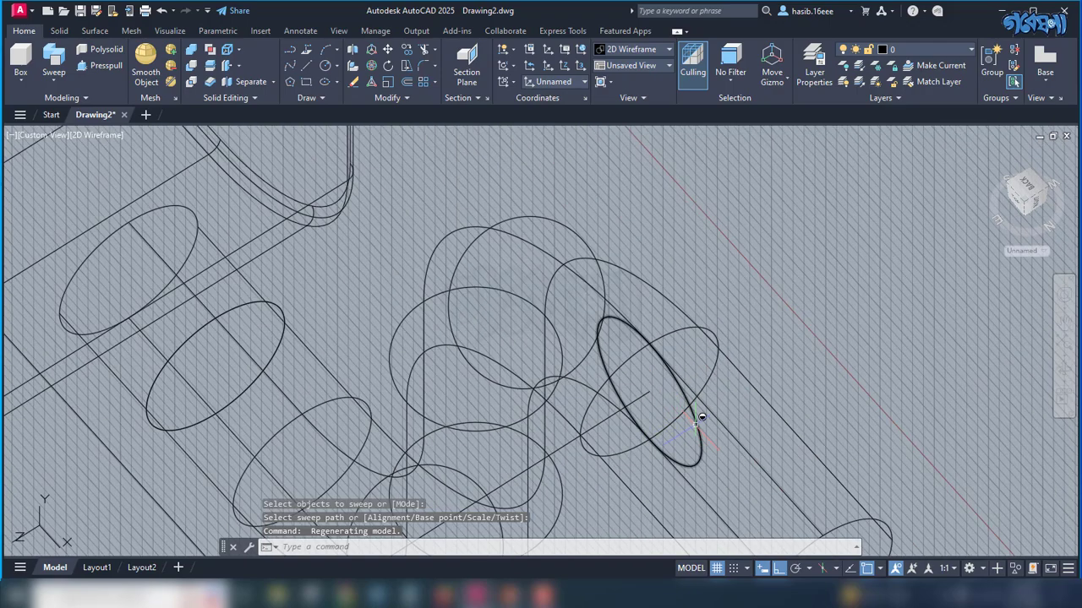
pyautogui.click(695, 415)
pyautogui.scroll(-5, 794, 365)
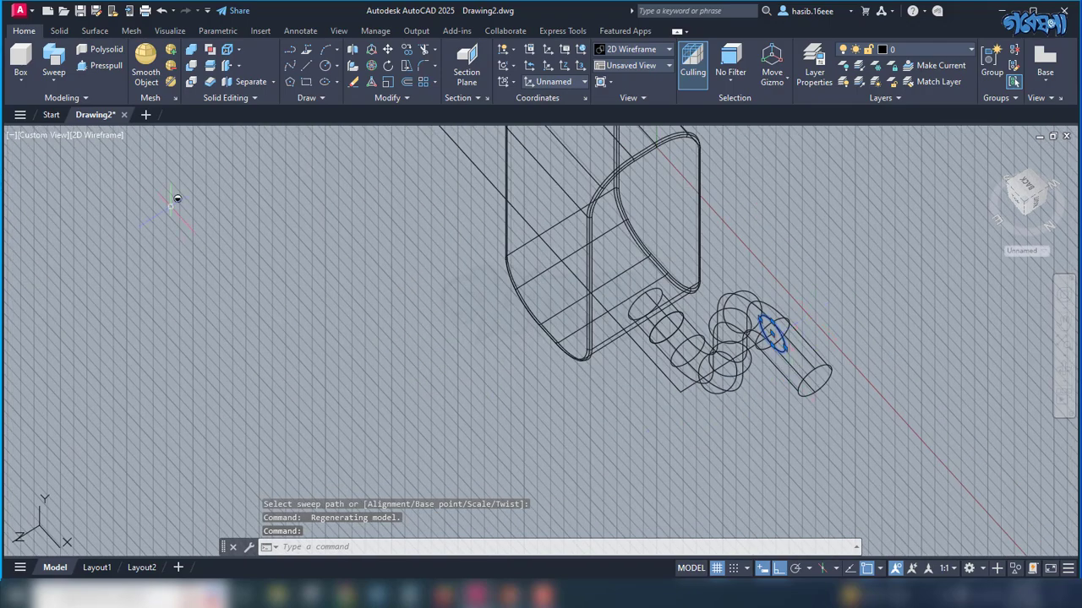
pyautogui.click(54, 59)
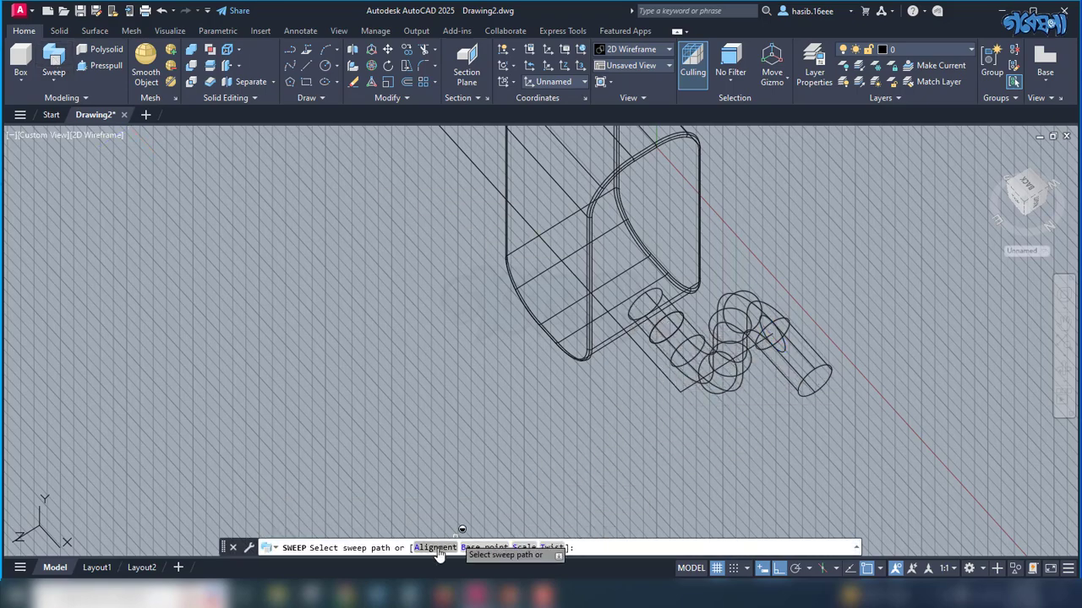
pyautogui.click(681, 389)
pyautogui.keyDown('shift'); pyautogui.moveTo(669, 519); pyautogui.dragTo(717, 456, button='middle'); pyautogui.keyUp('shift')
pyautogui.scroll(-2, 715, 457)
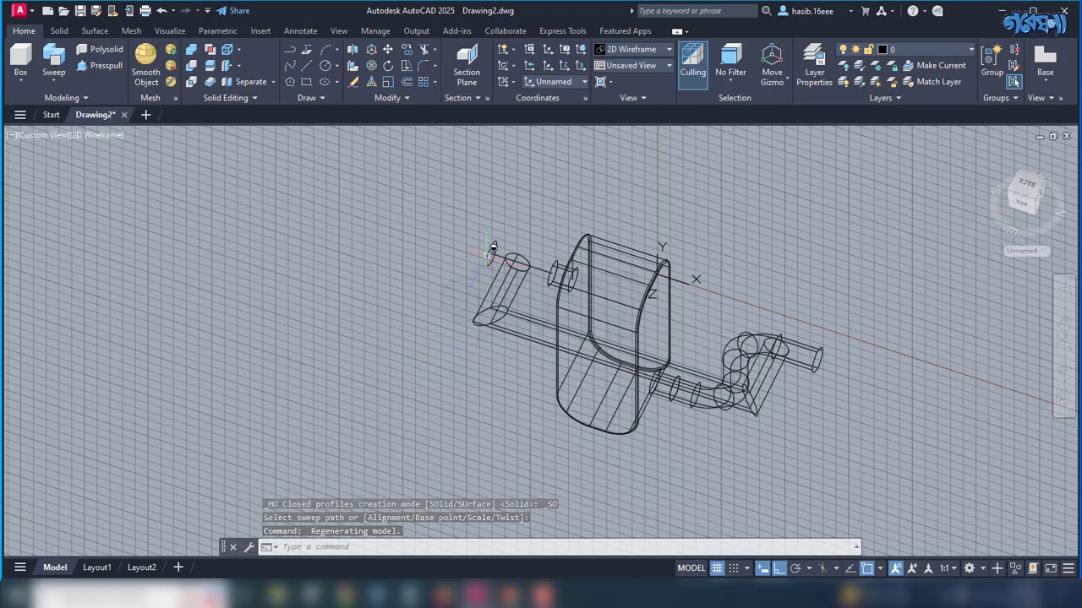
# Sweep the copied circle along the straight line leading to the front cylinder
pyautogui.scroll(2, 492, 246)
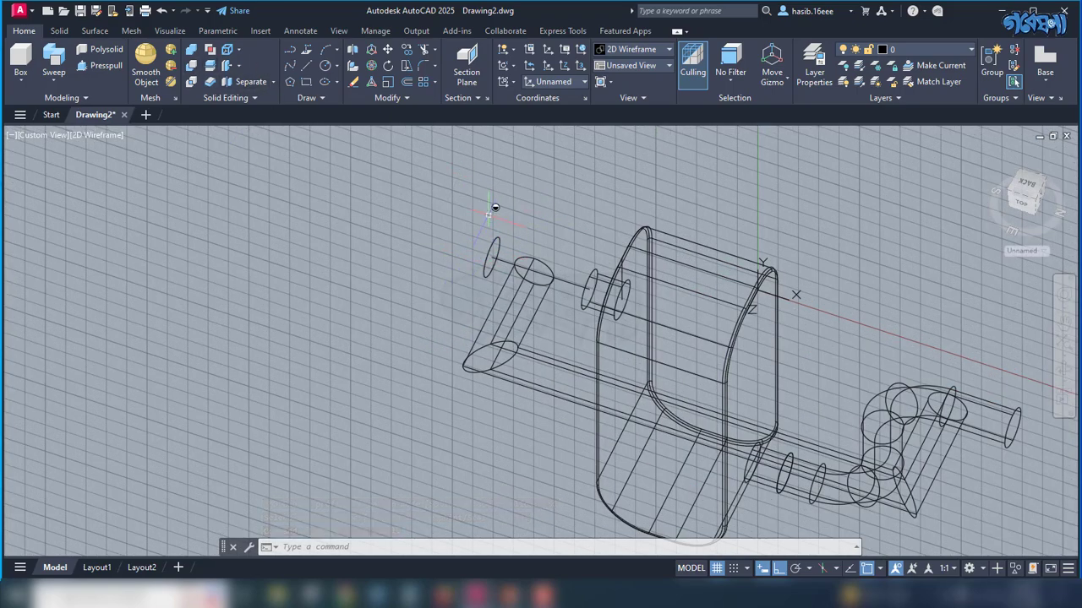
pyautogui.click(53, 59)
pyautogui.click(491, 246)
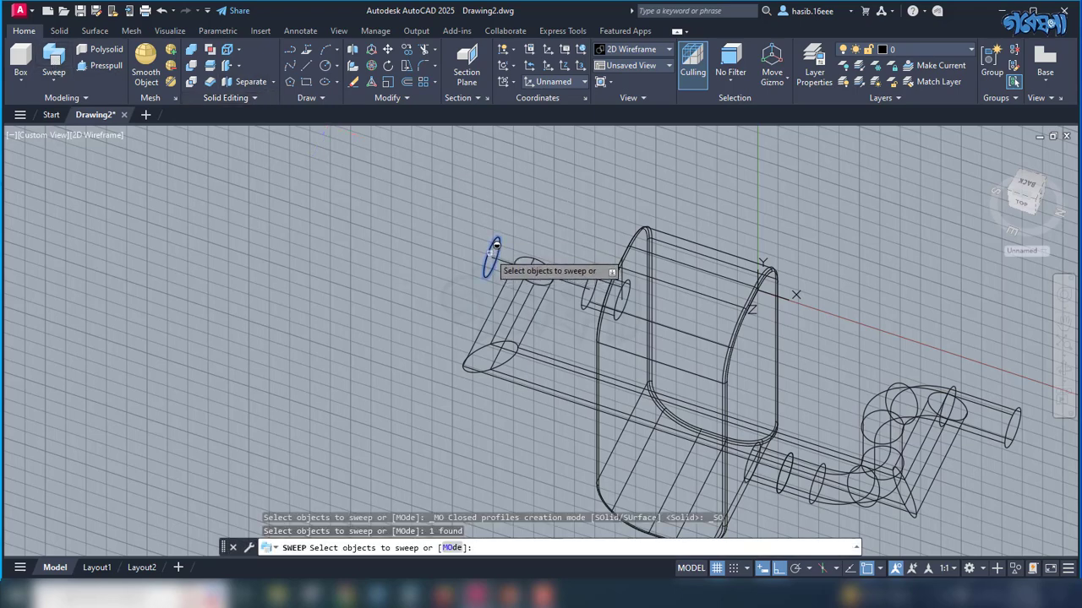
pyautogui.press('Return')
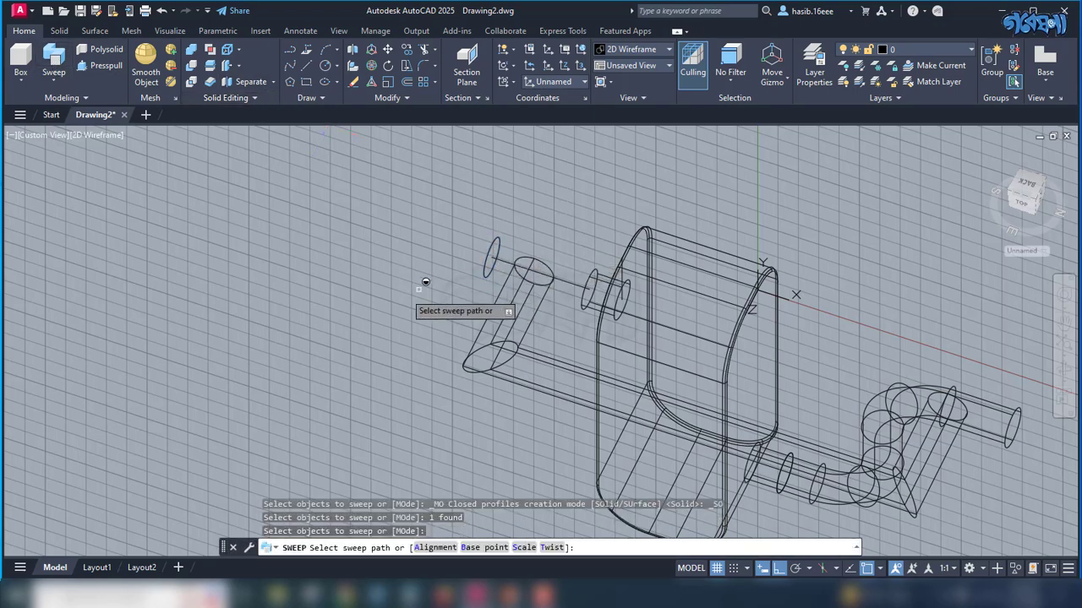
pyautogui.click(523, 249)
pyautogui.scroll(-4, 567, 217)
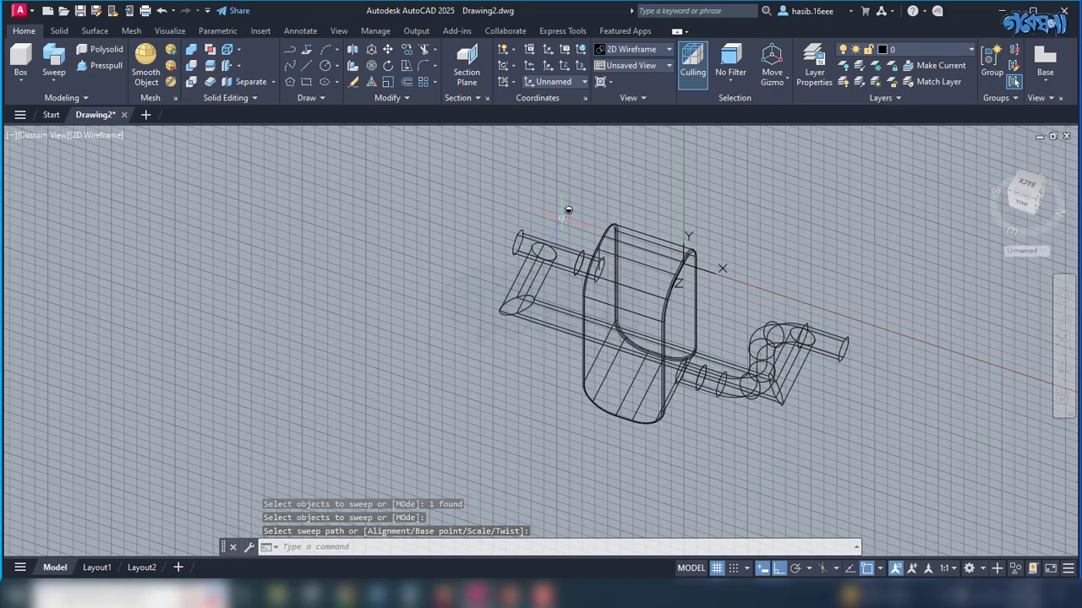
# Switch the model's display from 2D Wireframe to the Realistic visual style
pyautogui.keyDown('shift'); pyautogui.moveTo(667, 355); pyautogui.dragTo(691, 300, button='middle'); pyautogui.keyUp('shift')
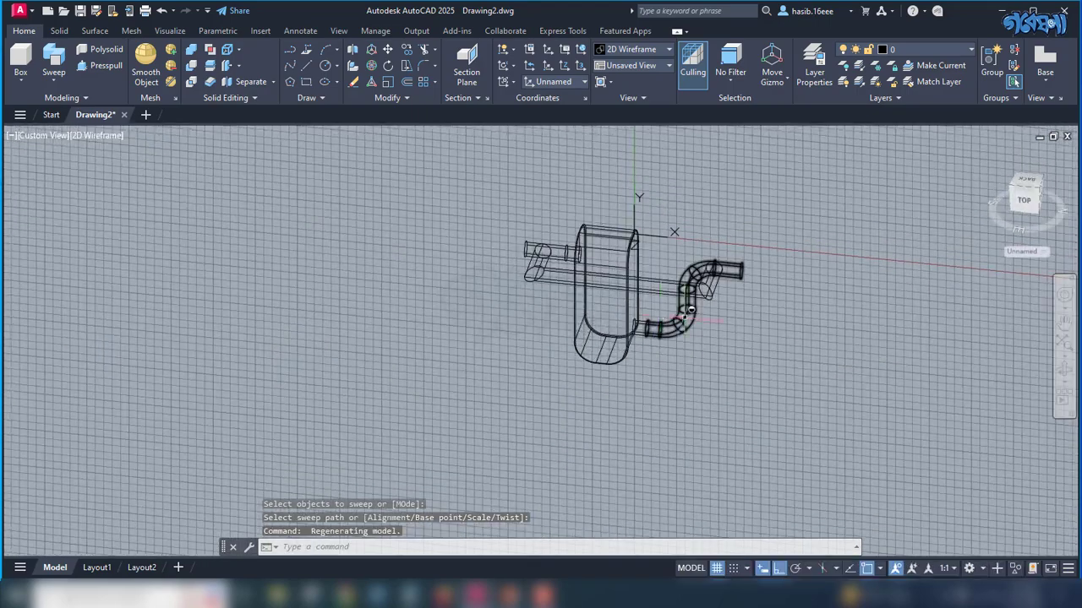
pyautogui.click(95, 137)
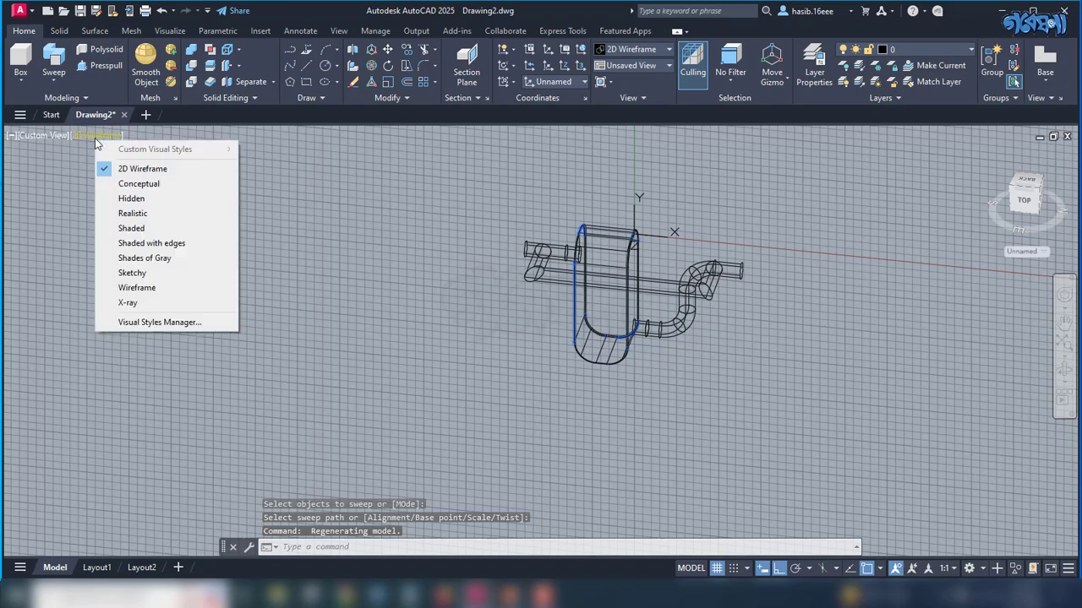
pyautogui.click(135, 213)
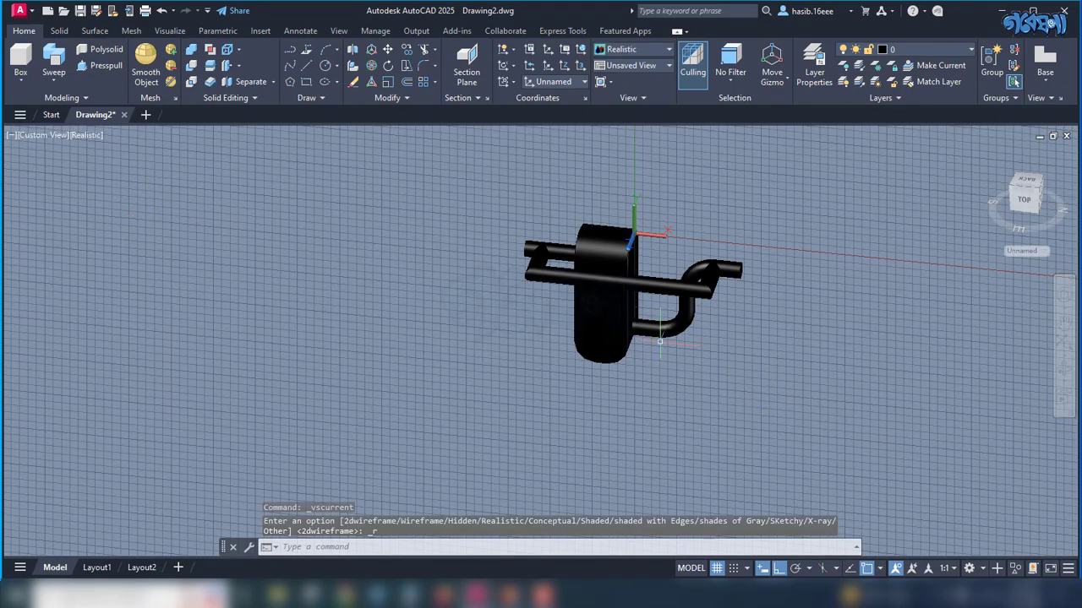
pyautogui.keyDown('shift'); pyautogui.moveTo(659, 340); pyautogui.dragTo(595, 353, button='middle'); pyautogui.keyUp('shift')
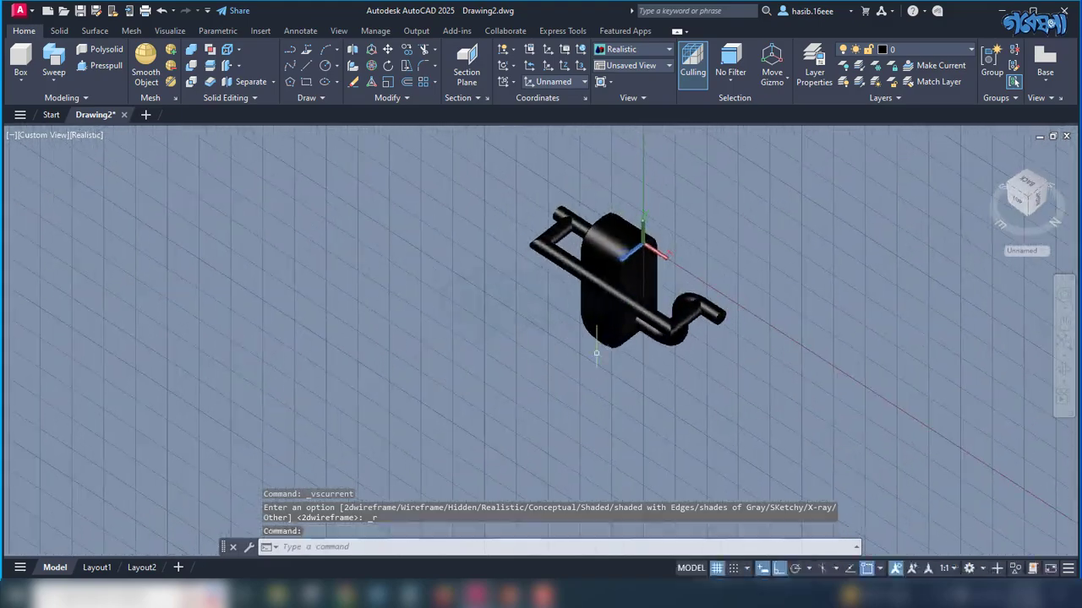
# Restore the World coordinate system for the drawing
pyautogui.click(582, 80)
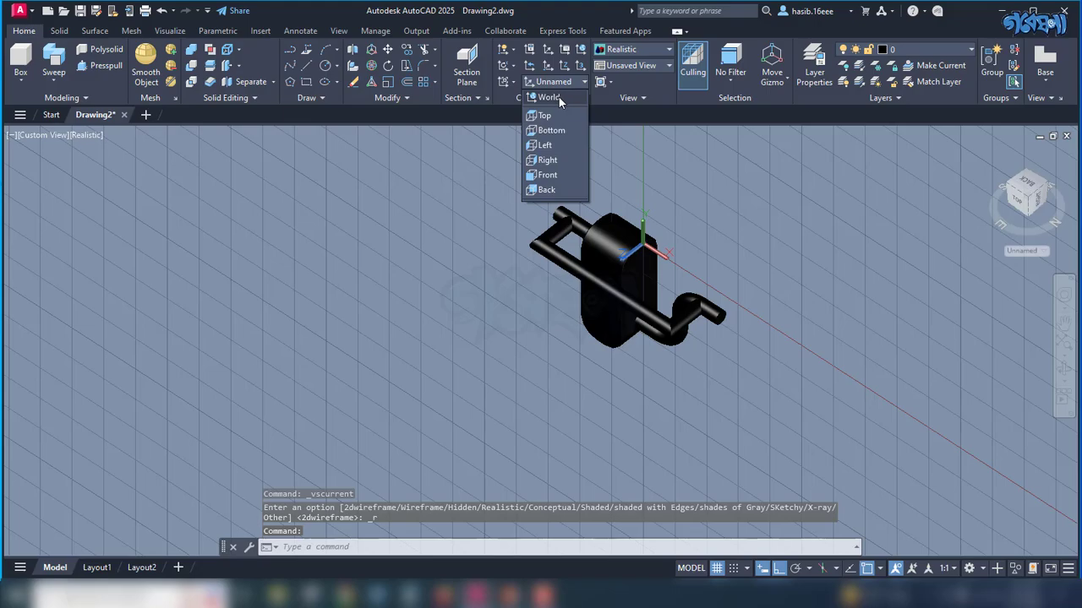
pyautogui.click(559, 98)
pyautogui.keyDown('shift'); pyautogui.moveTo(673, 298); pyautogui.dragTo(803, 338, button='middle'); pyautogui.keyUp('shift')
pyautogui.scroll(5, 502, 260)
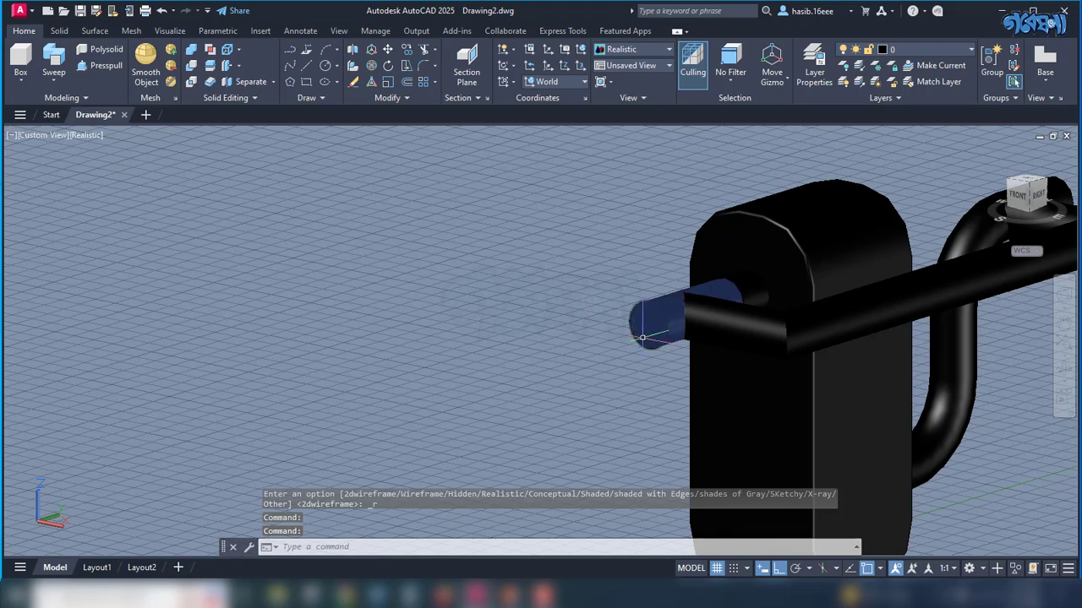
pyautogui.scroll(-2, 604, 328)
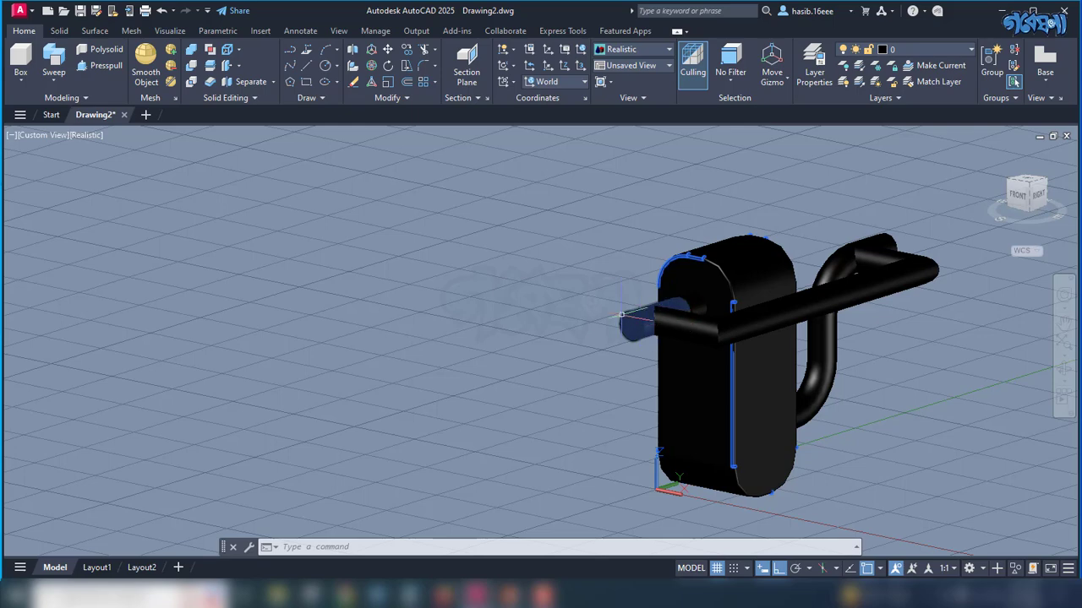
pyautogui.click(742, 250)
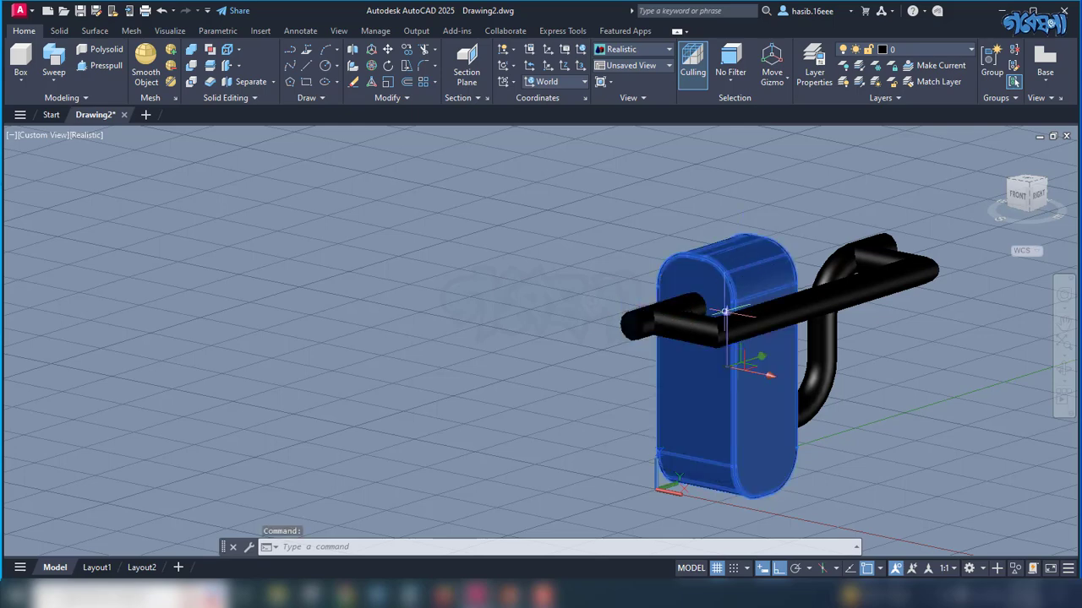
pyautogui.click(689, 324)
pyautogui.click(644, 322)
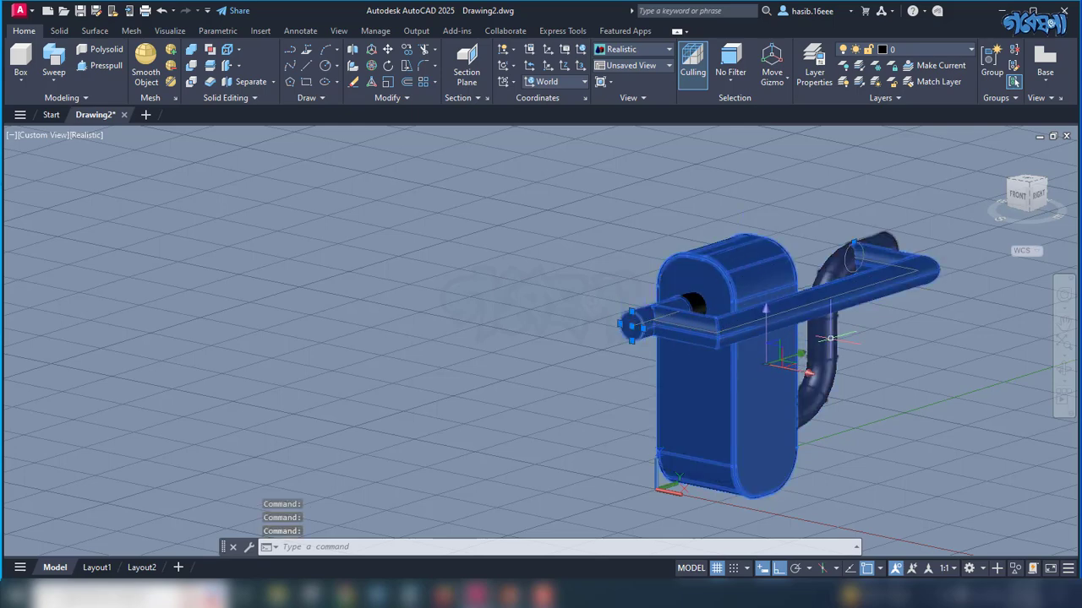
pyautogui.press('Escape')
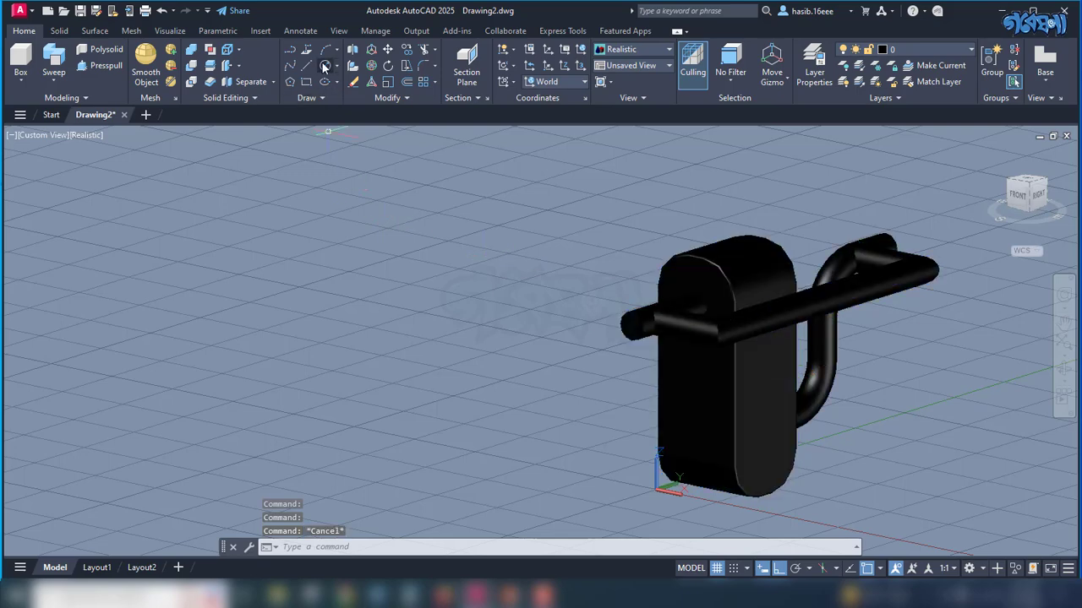
# Union the rounded link body, both cylinders and all the swept pipes into a single solid
pyautogui.click(192, 50)
pyautogui.click(700, 298)
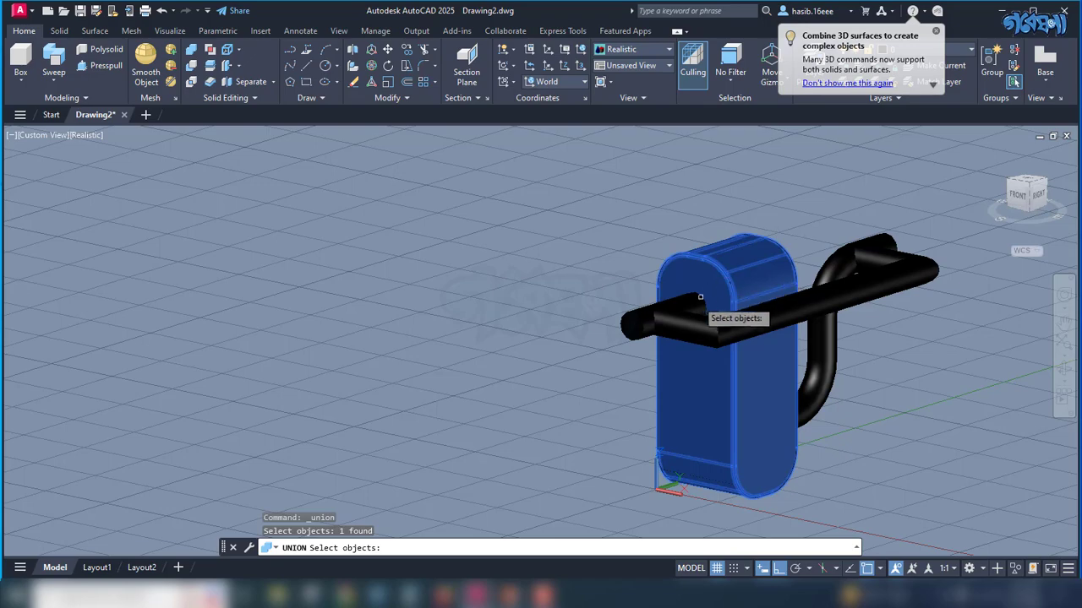
pyautogui.click(686, 305)
pyautogui.click(696, 311)
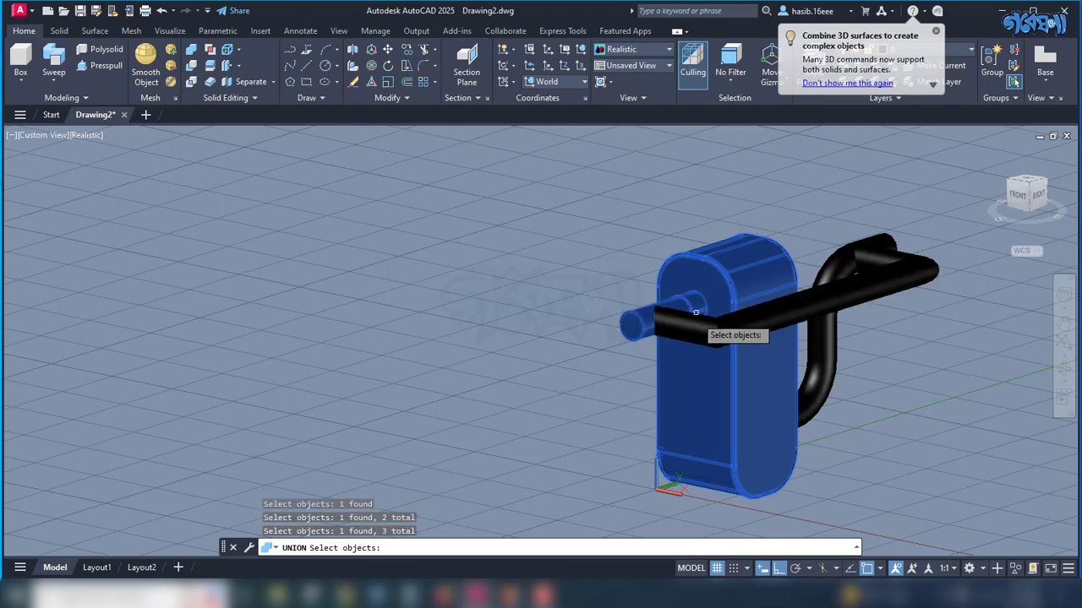
pyautogui.click(695, 314)
pyautogui.click(815, 338)
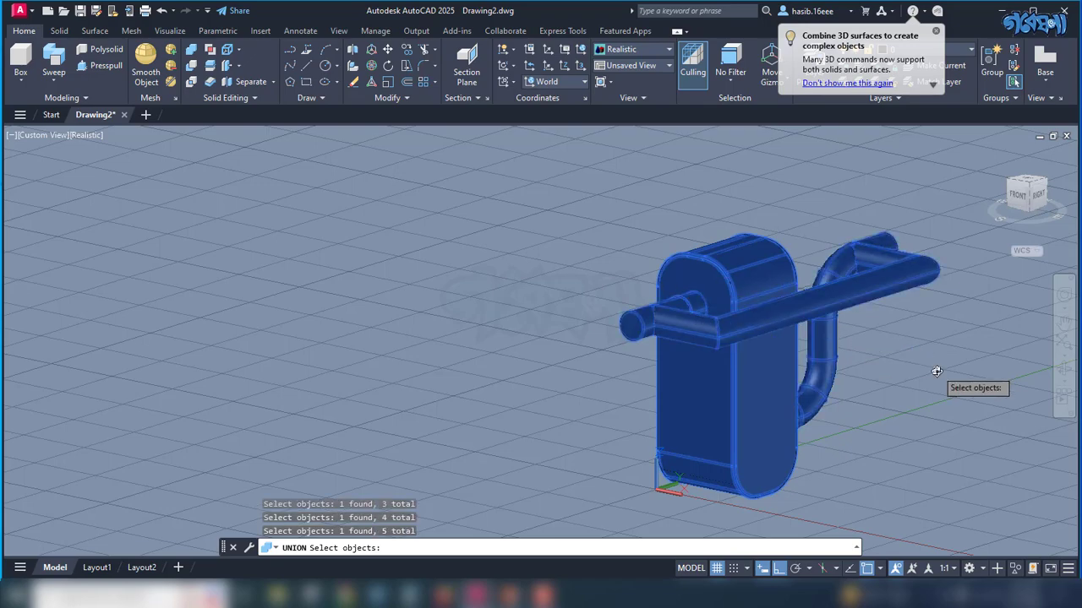
pyautogui.keyDown('shift'); pyautogui.moveTo(936, 372); pyautogui.dragTo(794, 405, button='middle'); pyautogui.keyUp('shift')
pyautogui.click(798, 414)
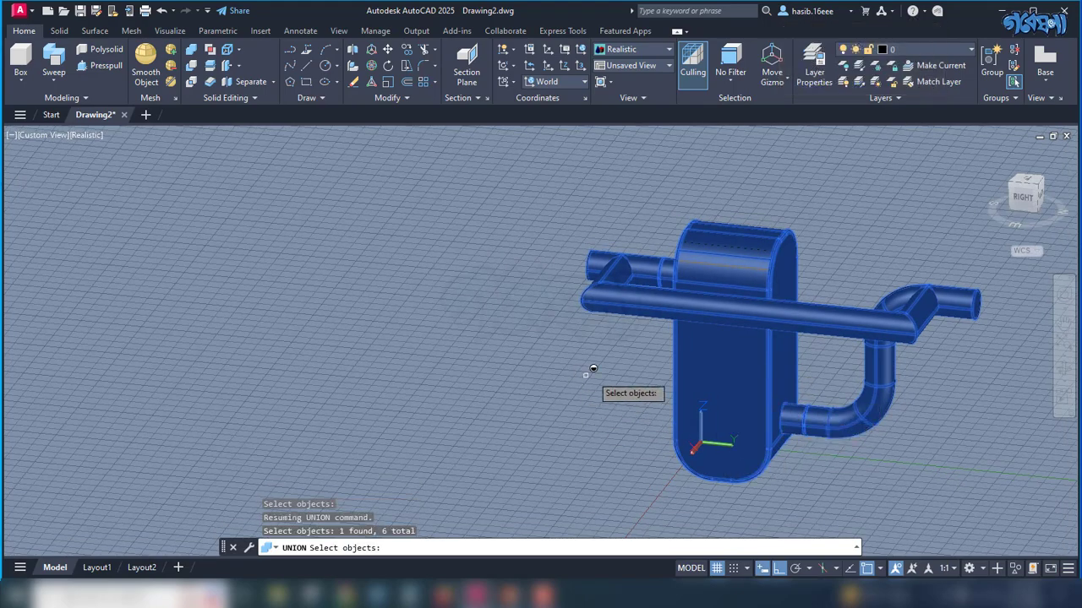
pyautogui.press('Return')
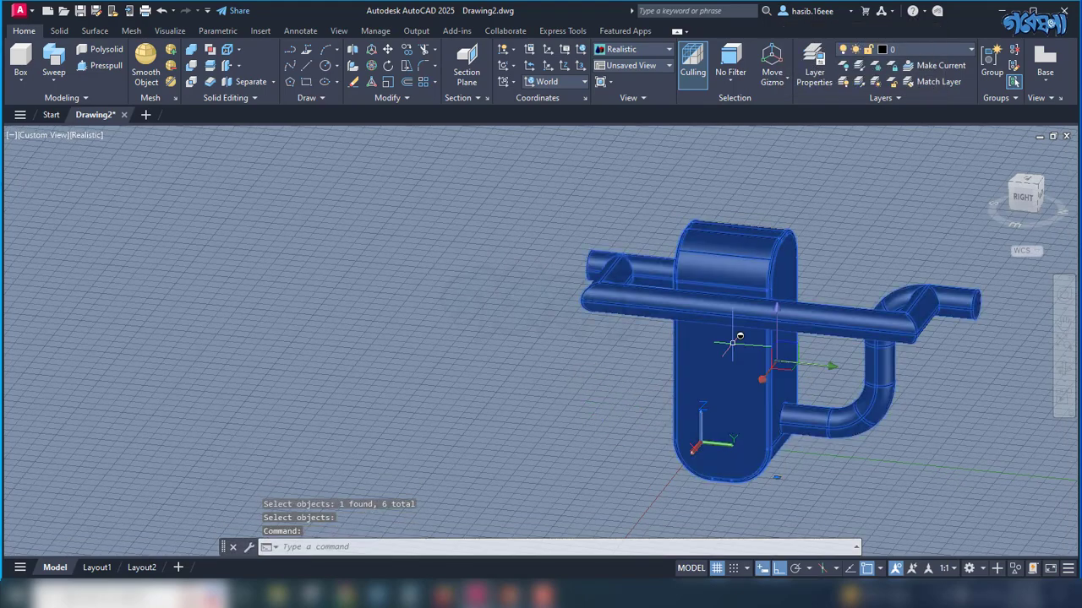
pyautogui.press('Escape')
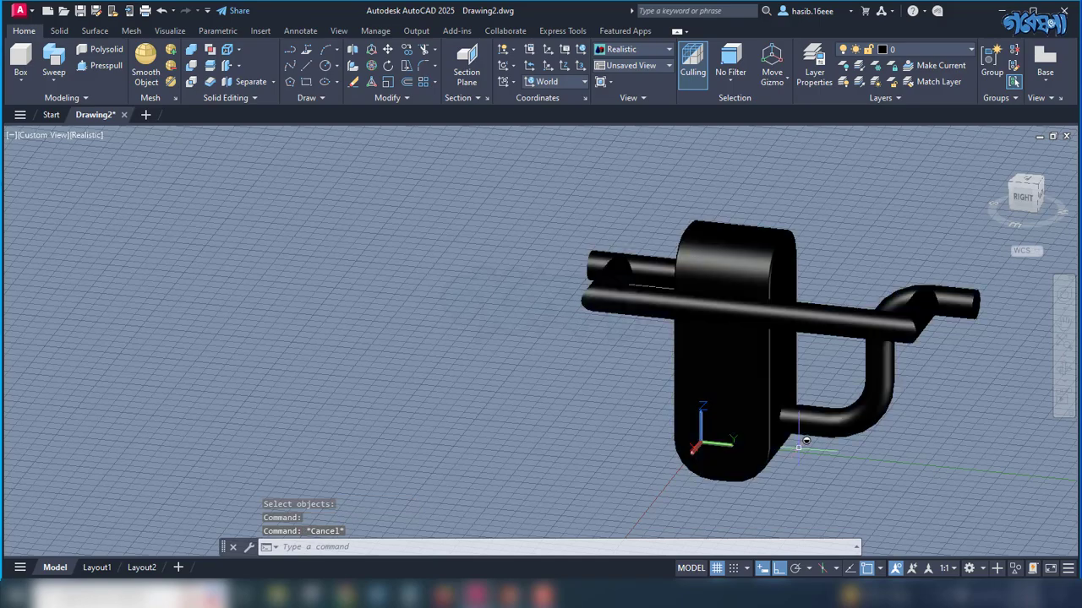
pyautogui.keyDown('shift'); pyautogui.moveTo(797, 440); pyautogui.dragTo(970, 406, button='middle'); pyautogui.keyUp('shift')
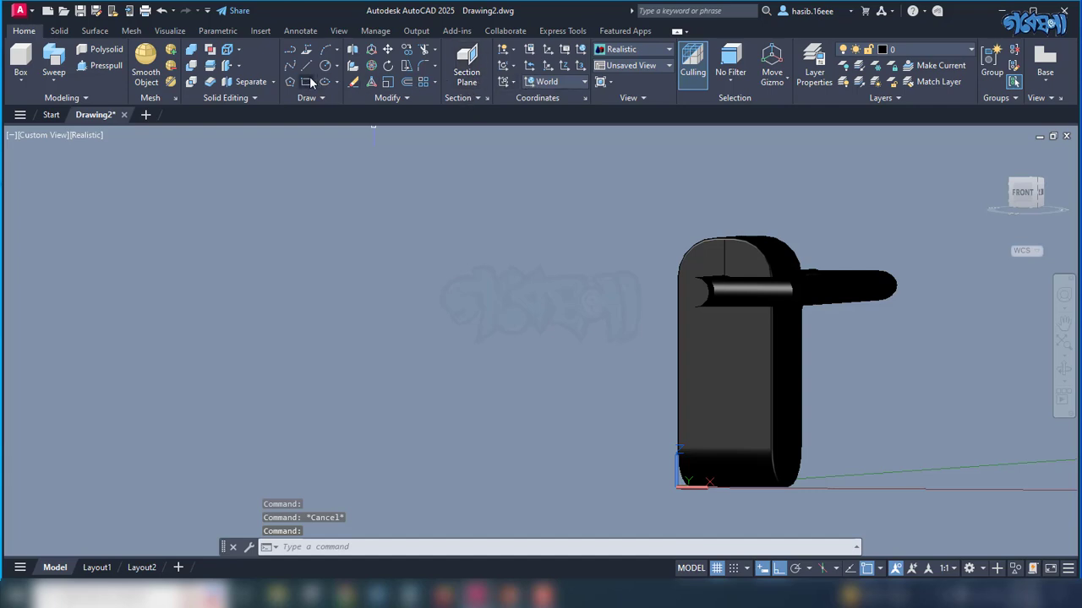
pyautogui.click(60, 31)
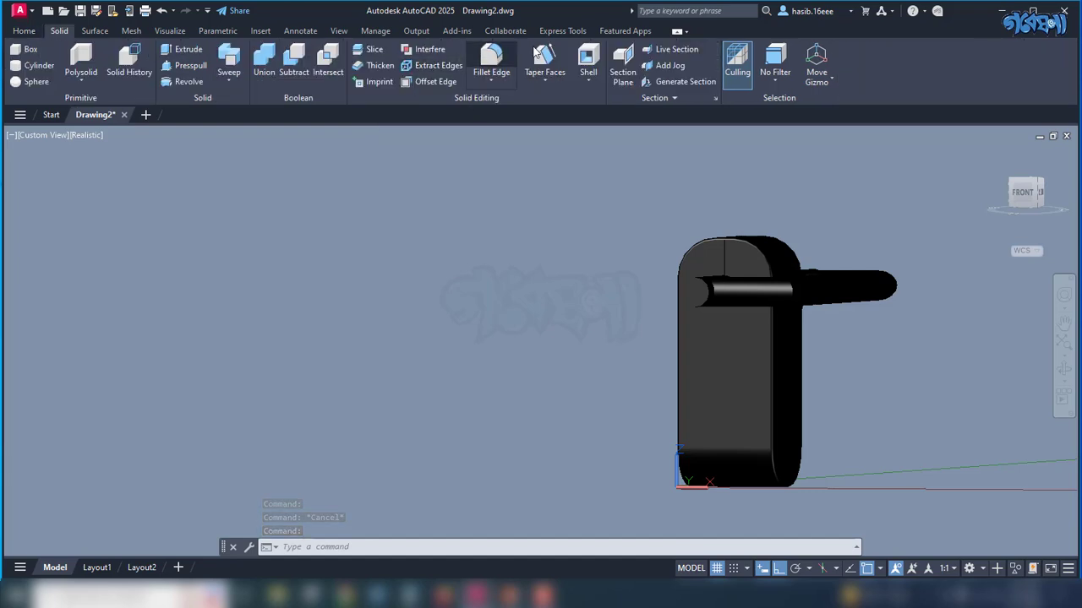
pyautogui.click(589, 56)
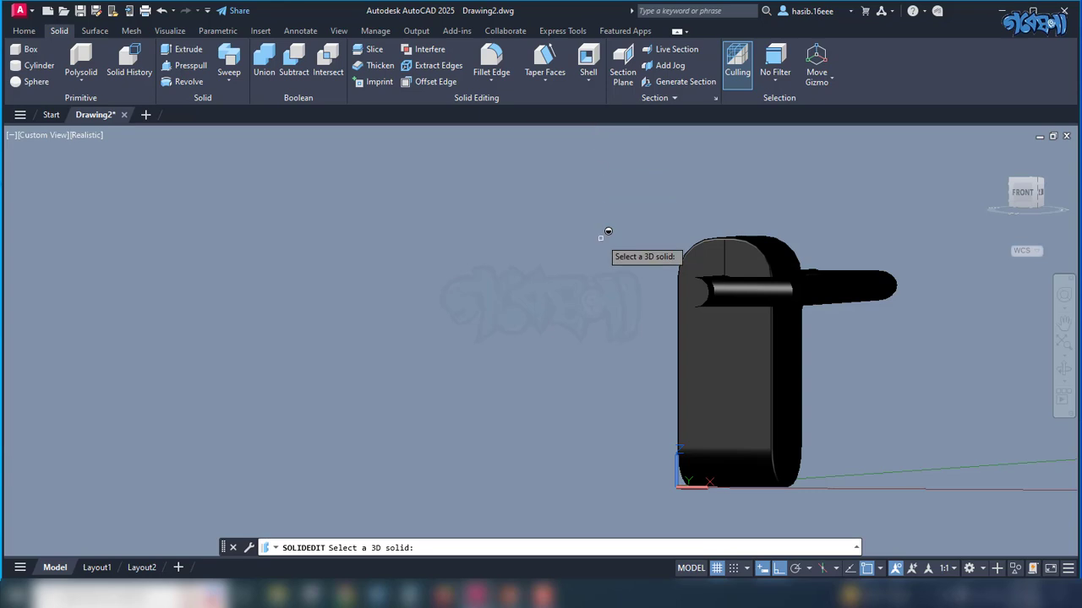
pyautogui.click(723, 252)
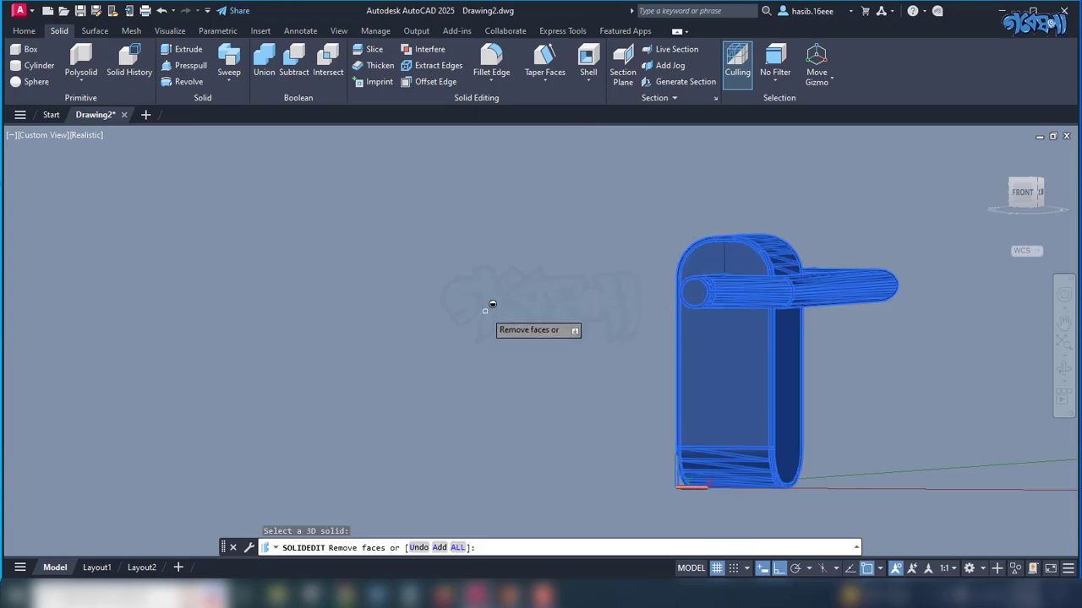
pyautogui.press('Return')
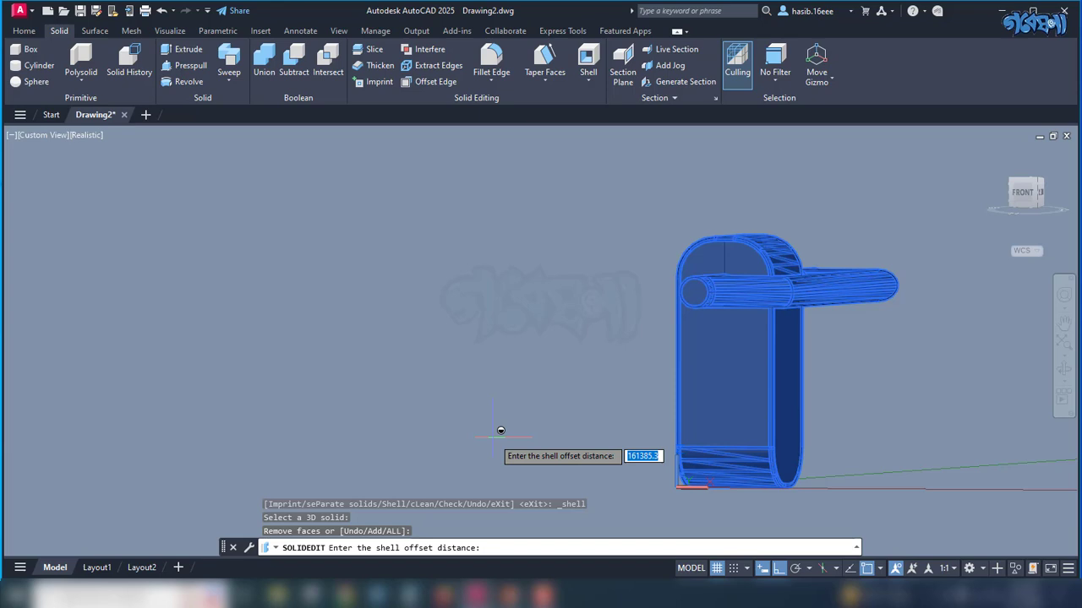
pyautogui.press('Escape')
pyautogui.scroll(1, 727, 270)
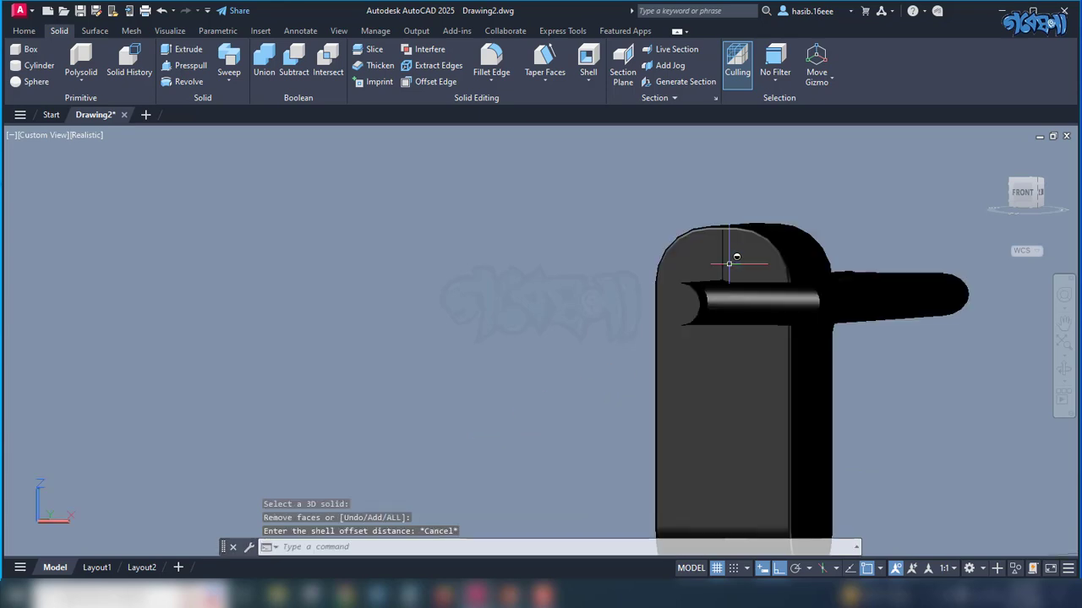
# Start shelling the united solid and pick only the circular end face of the front pipe for removal
pyautogui.click(588, 57)
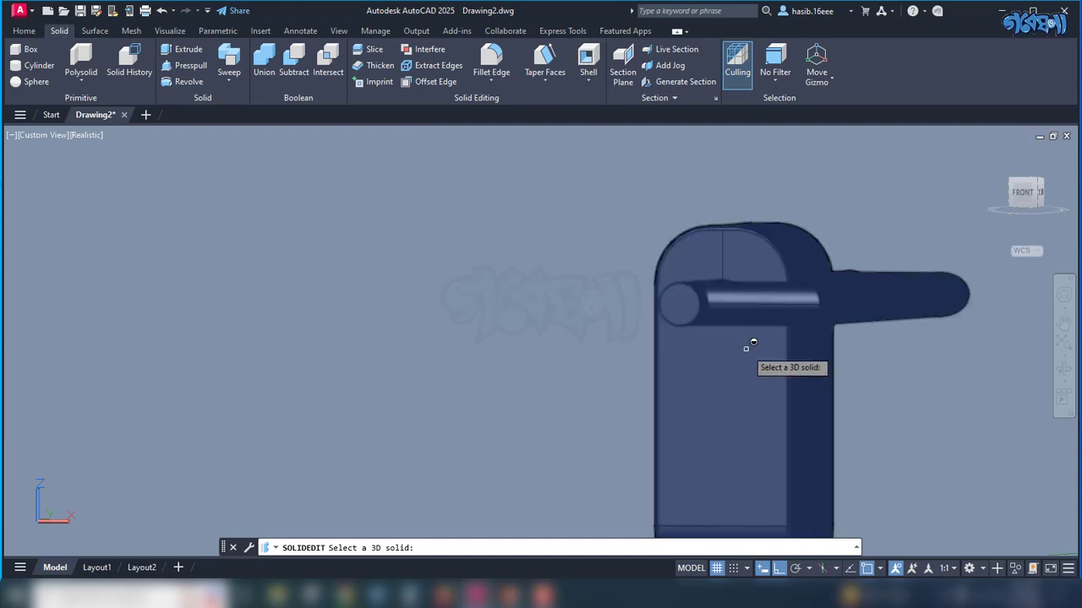
pyautogui.click(746, 348)
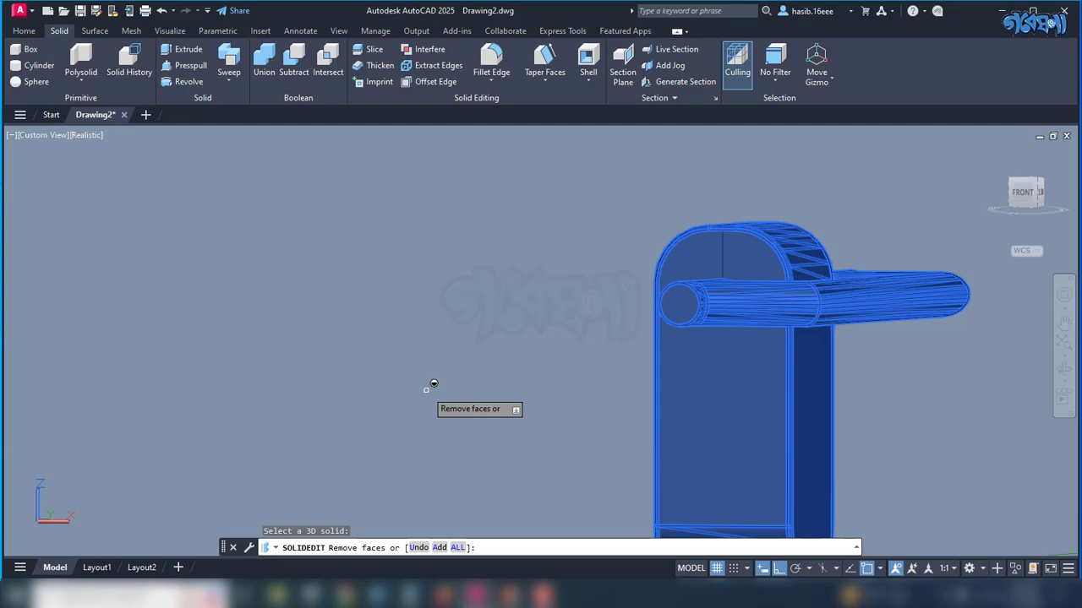
pyautogui.keyDown('shift'); pyautogui.moveTo(434, 383); pyautogui.dragTo(524, 404, button='middle'); pyautogui.keyUp('shift')
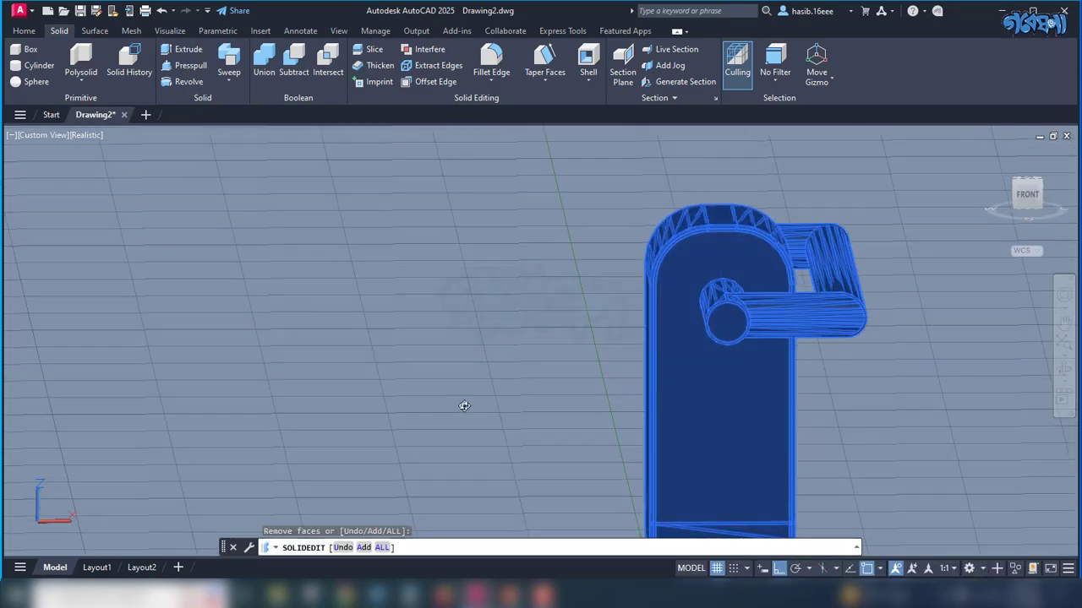
pyautogui.click(719, 312)
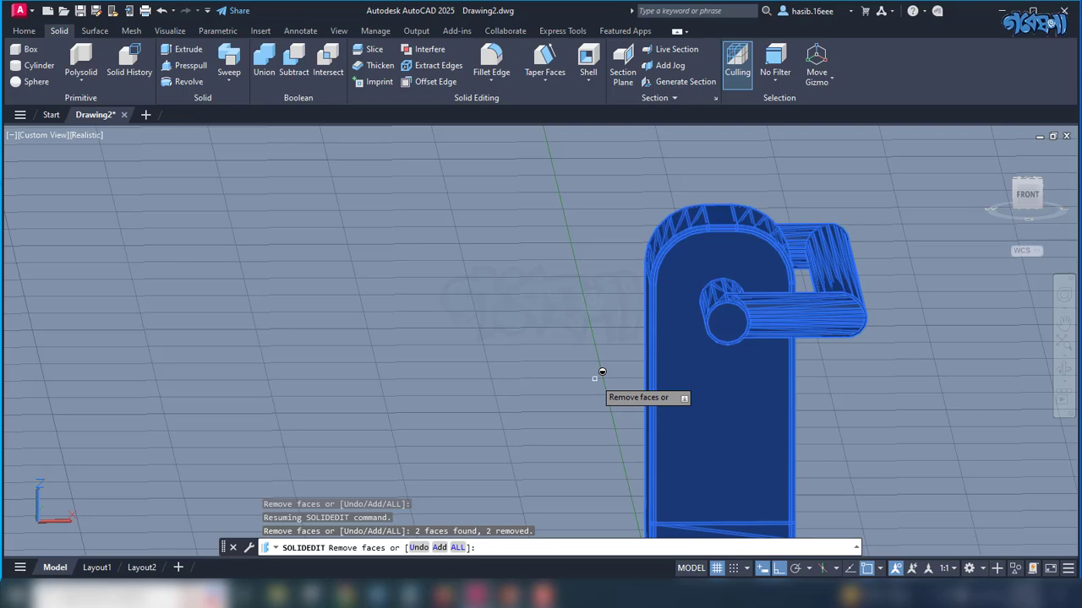
pyautogui.write('u')
pyautogui.press('Return')
pyautogui.keyDown('shift'); pyautogui.moveTo(599, 374); pyautogui.dragTo(656, 363, button='middle'); pyautogui.keyUp('shift')
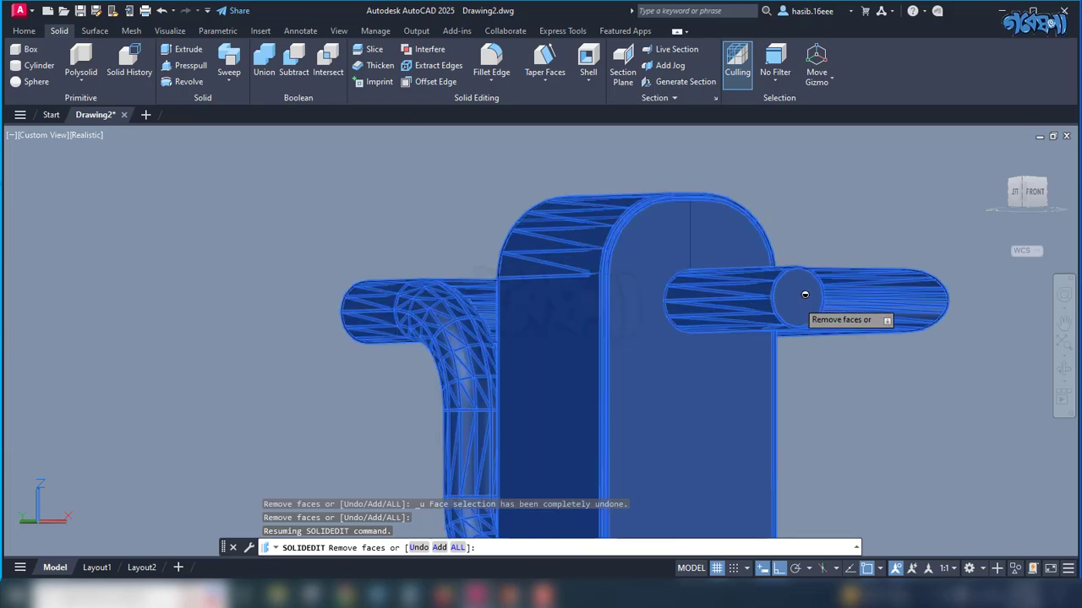
pyautogui.scroll(3, 805, 294)
pyautogui.click(791, 292)
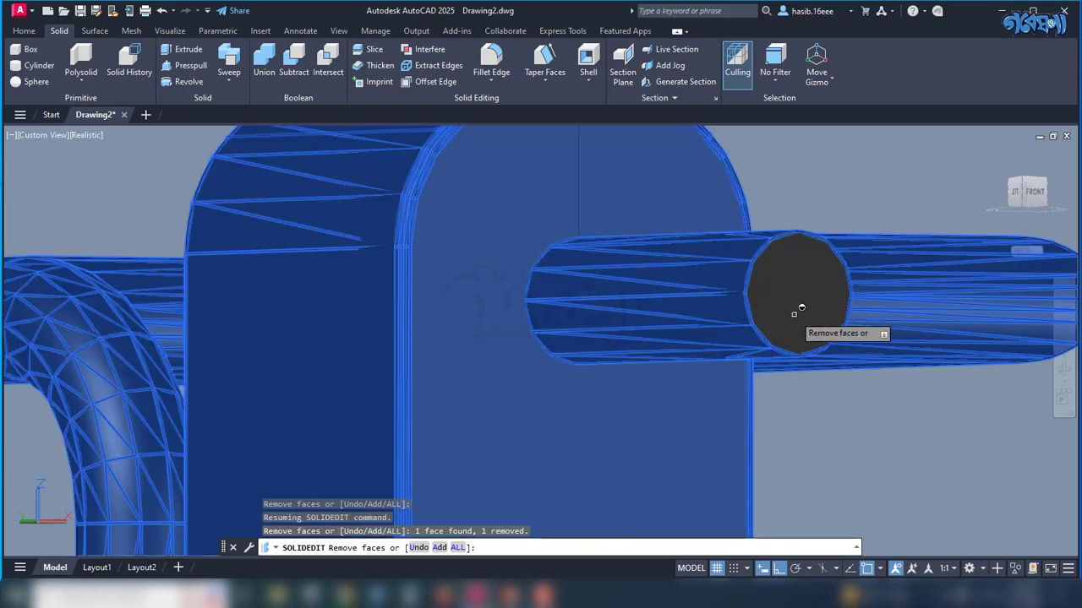
# Add the circular end face at the back pipe's free end to the faces removed by the shell
pyautogui.scroll(-4, 829, 427)
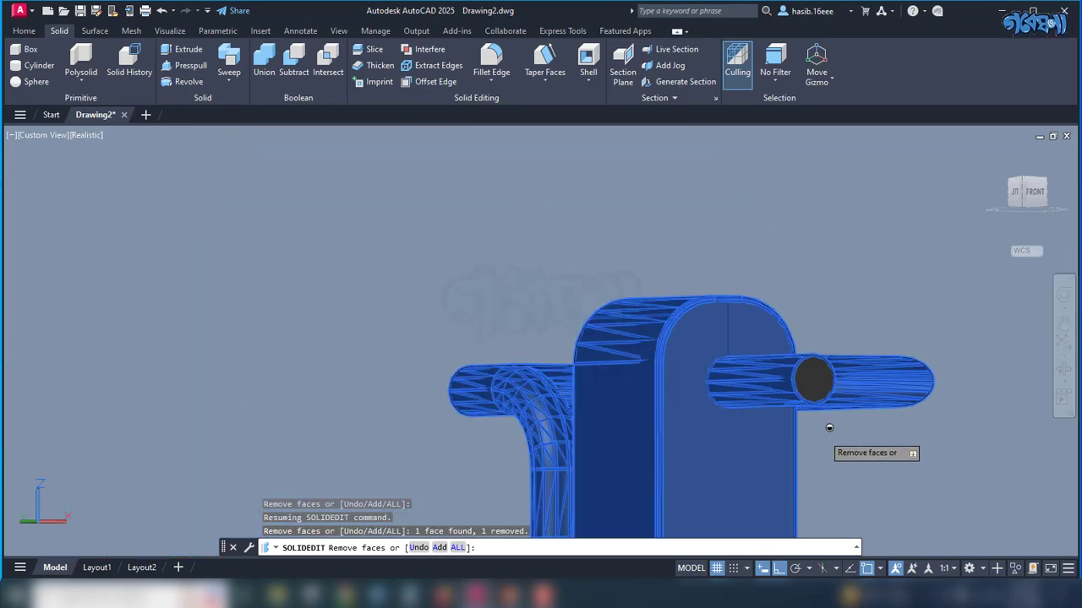
pyautogui.keyDown('shift'); pyautogui.moveTo(445, 472); pyautogui.dragTo(683, 478, button='middle'); pyautogui.keyUp('shift')
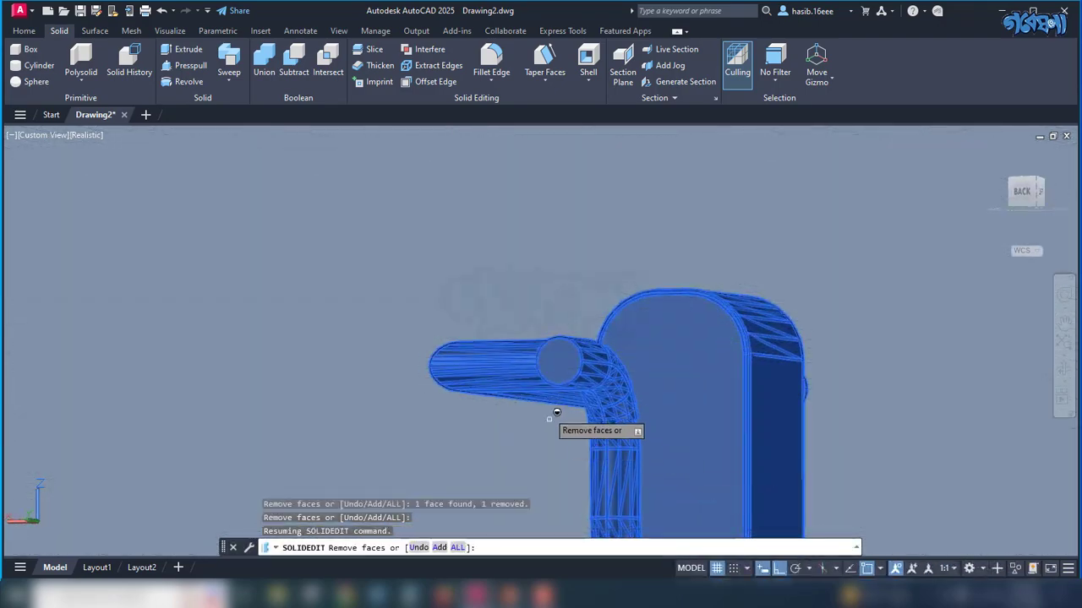
pyautogui.scroll(3, 560, 375)
pyautogui.click(567, 352)
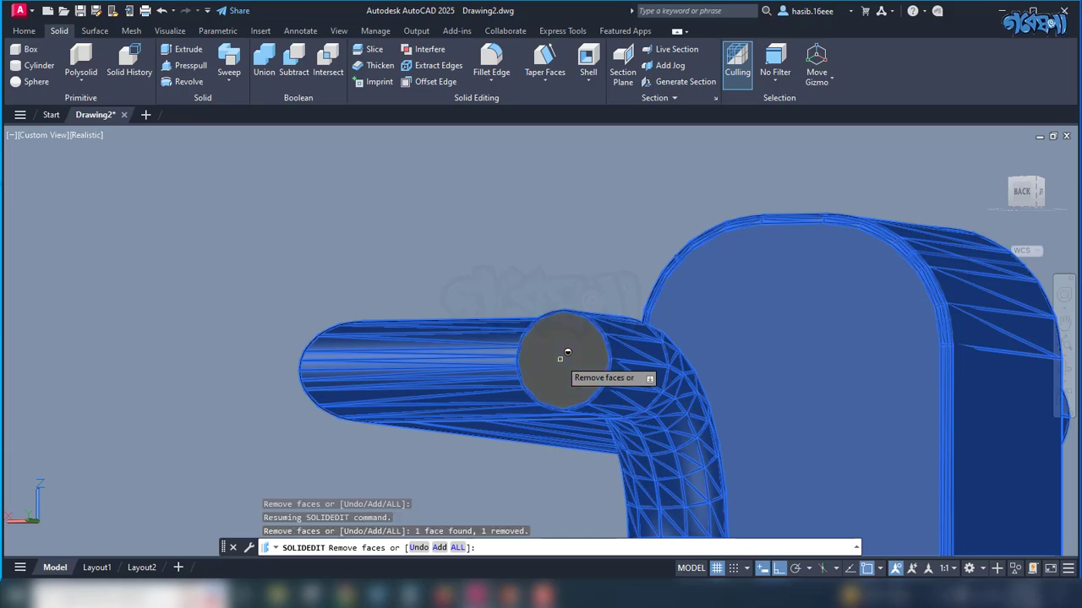
pyautogui.scroll(-4, 371, 404)
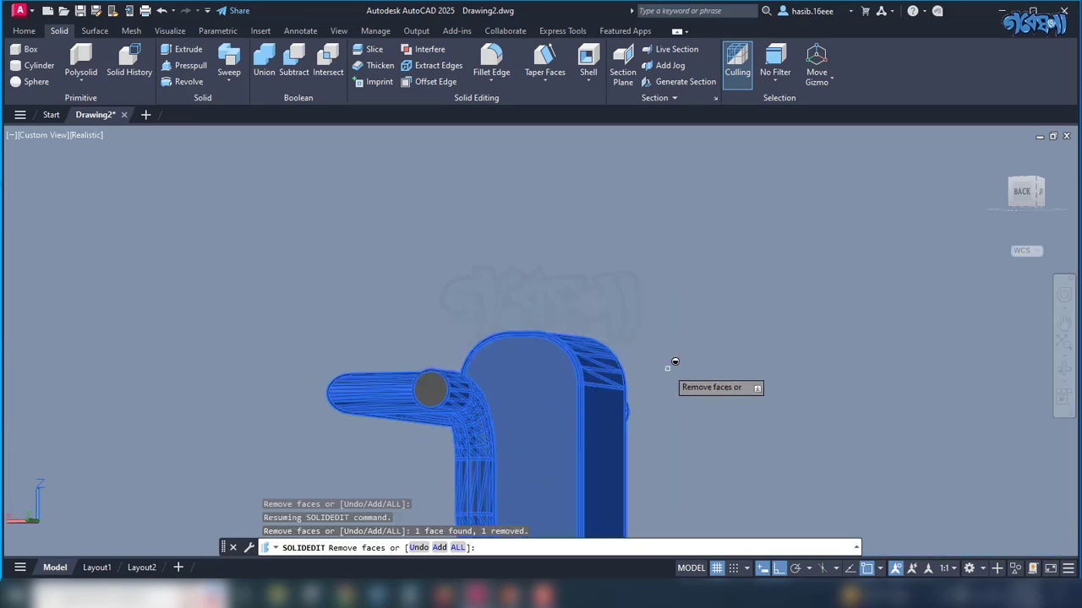
# Enter the shell offset distance to hollow out the united solid, and end the solid editing
pyautogui.press('Return')
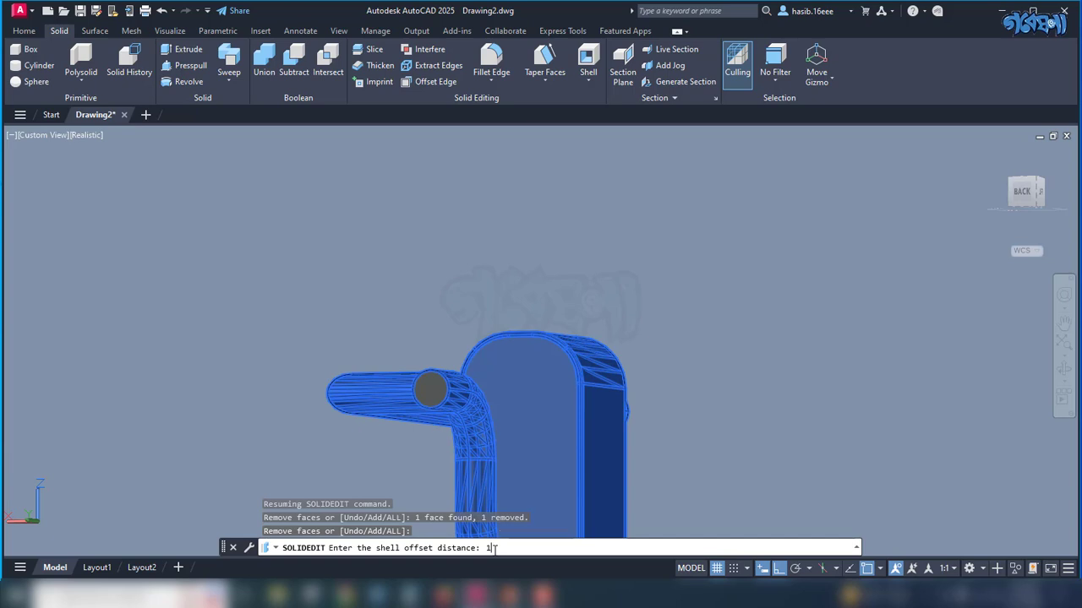
pyautogui.press('Return')
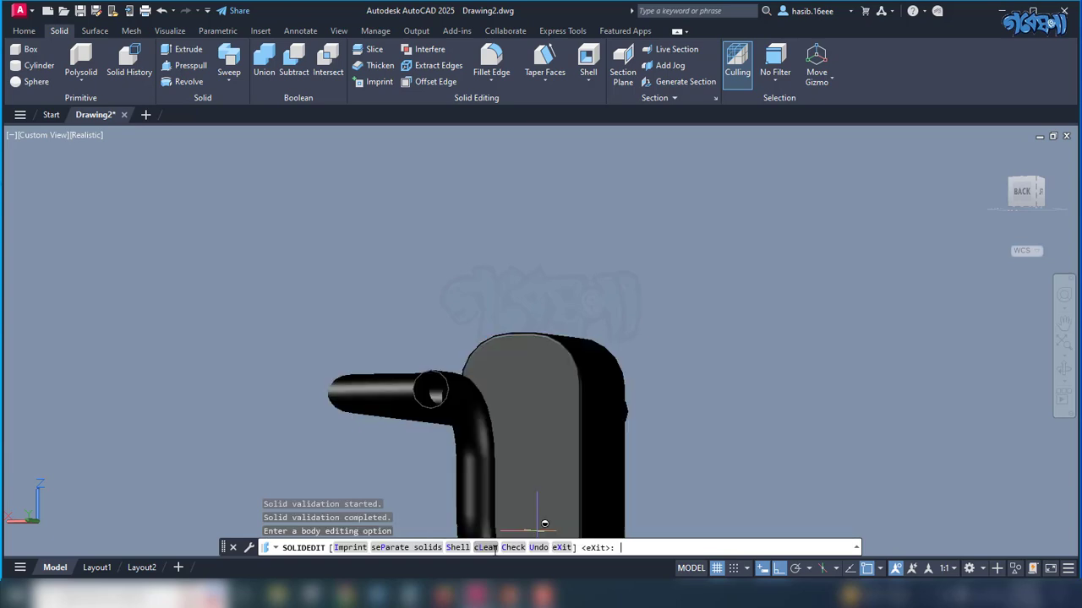
pyautogui.press('Down')
pyautogui.scroll(5, 511, 495)
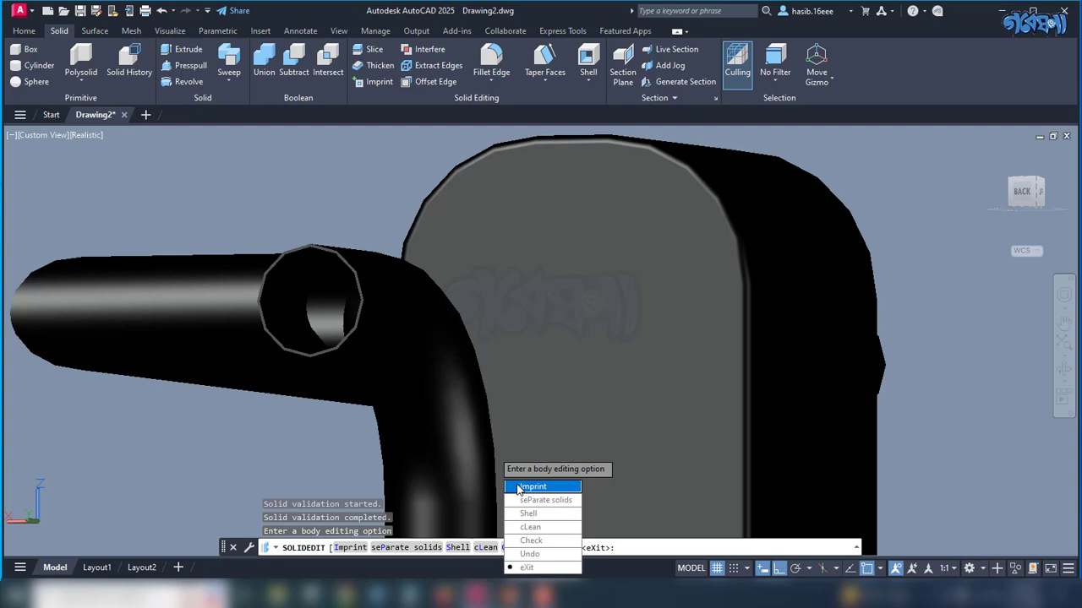
pyautogui.press('Return')
pyautogui.press('Return')
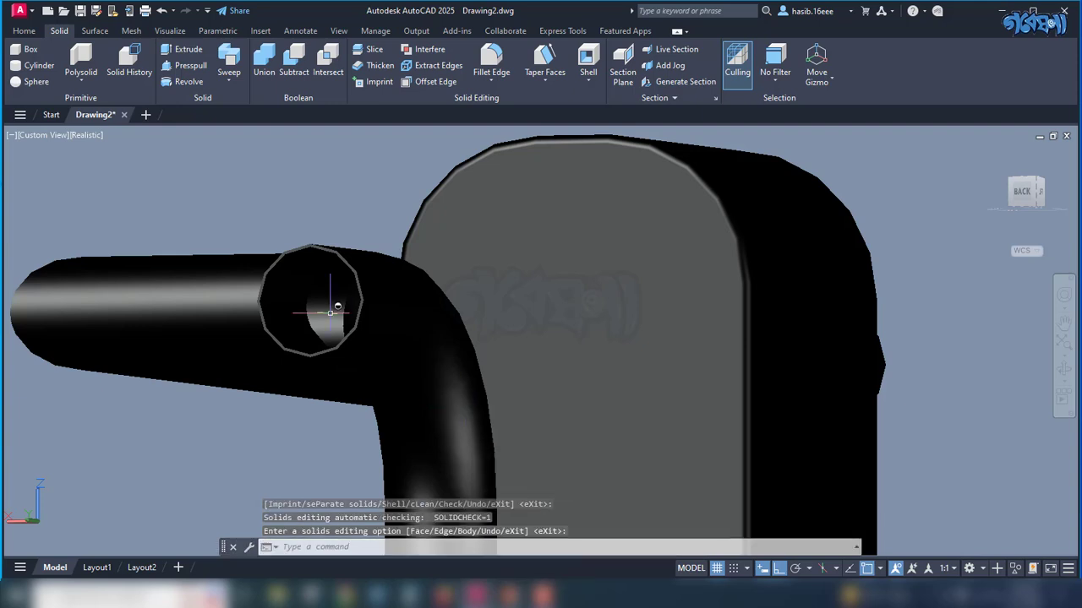
# Examine the open pipe ends and the whole hollowed model from several sides
pyautogui.scroll(5, 330, 312)
pyautogui.scroll(-6, 331, 313)
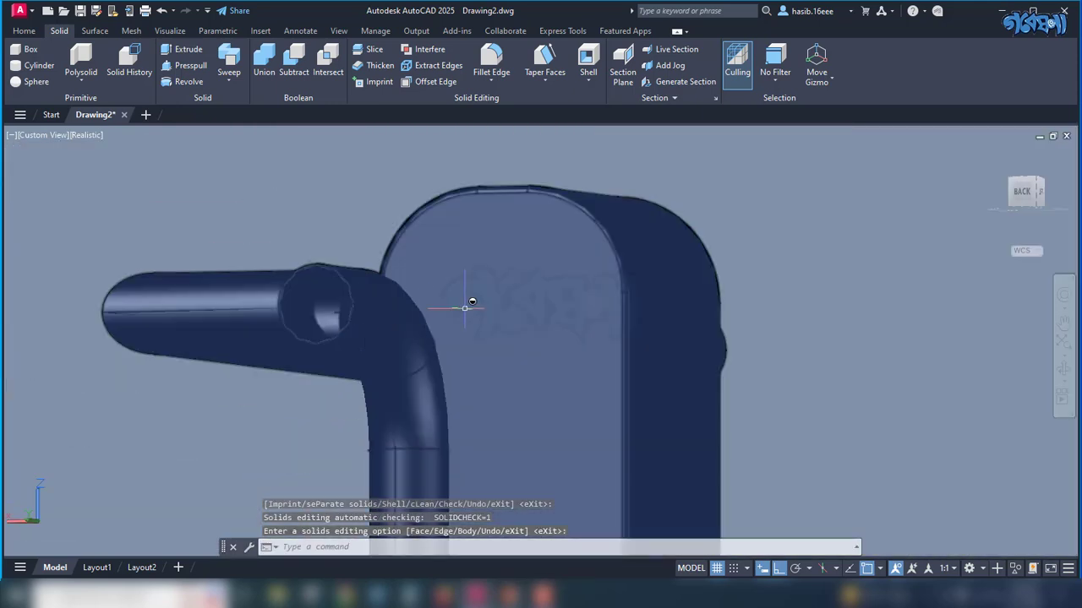
pyautogui.moveTo(473, 299)
pyautogui.keyDown('shift'); pyautogui.mouseDown(button='middle')
pyautogui.moveTo(502, 363)
pyautogui.moveTo(493, 313)
pyautogui.moveTo(299, 346)
pyautogui.moveTo(155, 324)
pyautogui.moveTo(193, 307)
pyautogui.moveTo(211, 310)
pyautogui.moveTo(178, 319)
pyautogui.moveTo(514, 353)
pyautogui.moveTo(543, 314)
pyautogui.moveTo(505, 323)
pyautogui.moveTo(488, 315)
pyautogui.mouseUp(button='middle'); pyautogui.keyUp('shift')
pyautogui.keyDown('shift'); pyautogui.moveTo(677, 400); pyautogui.dragTo(714, 413, button='middle'); pyautogui.keyUp('shift')
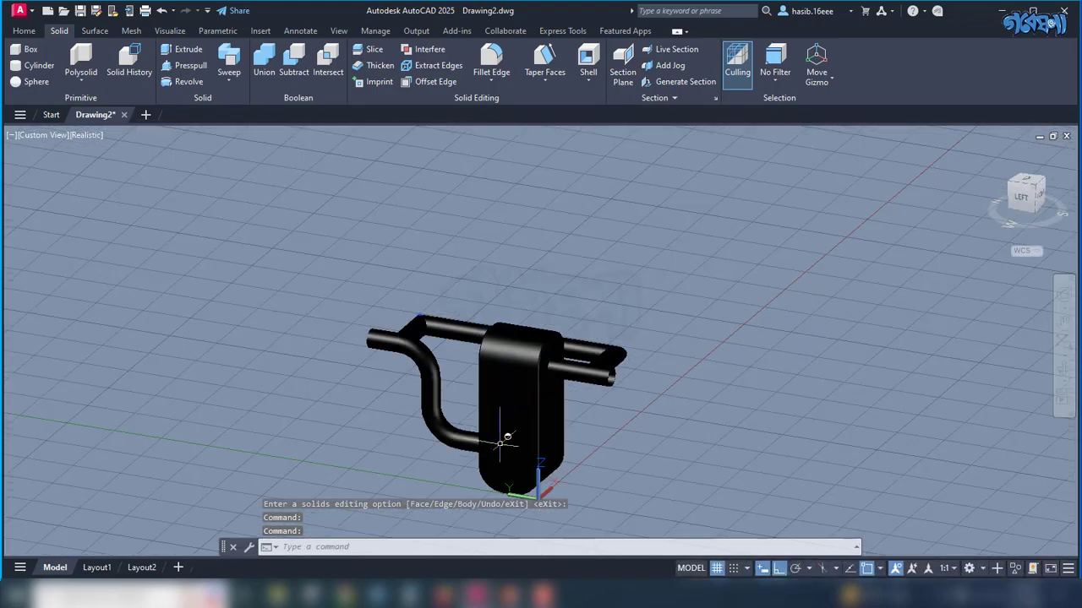
pyautogui.scroll(2, 612, 388)
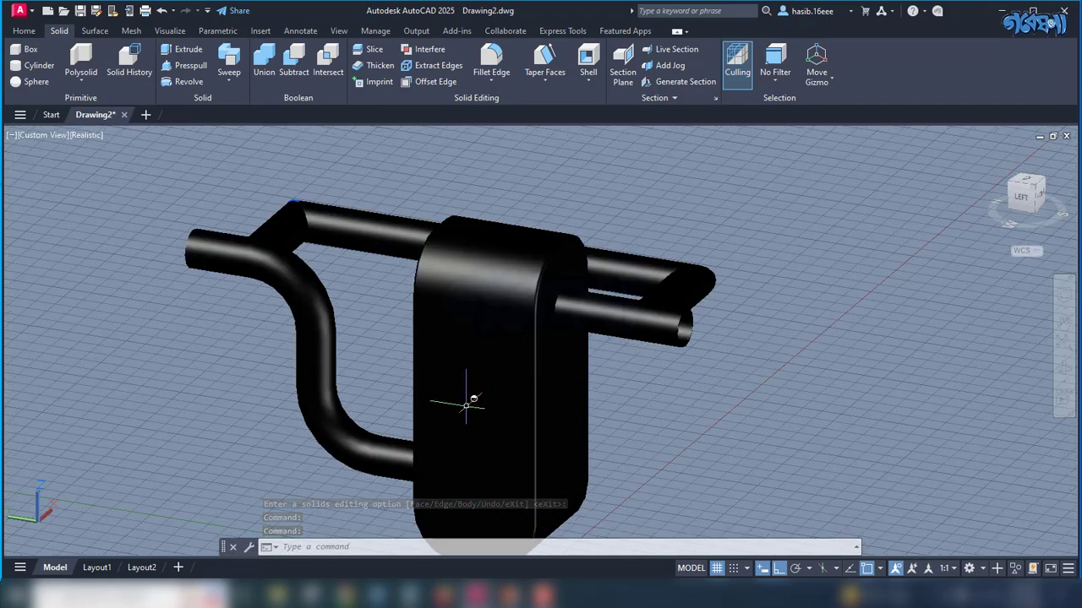
pyautogui.click(24, 30)
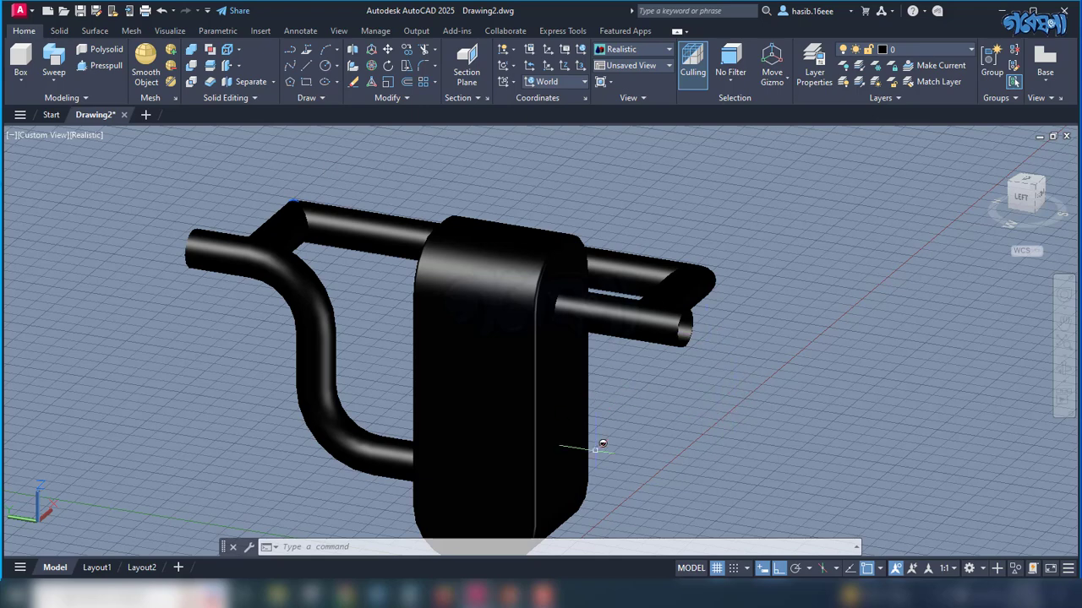